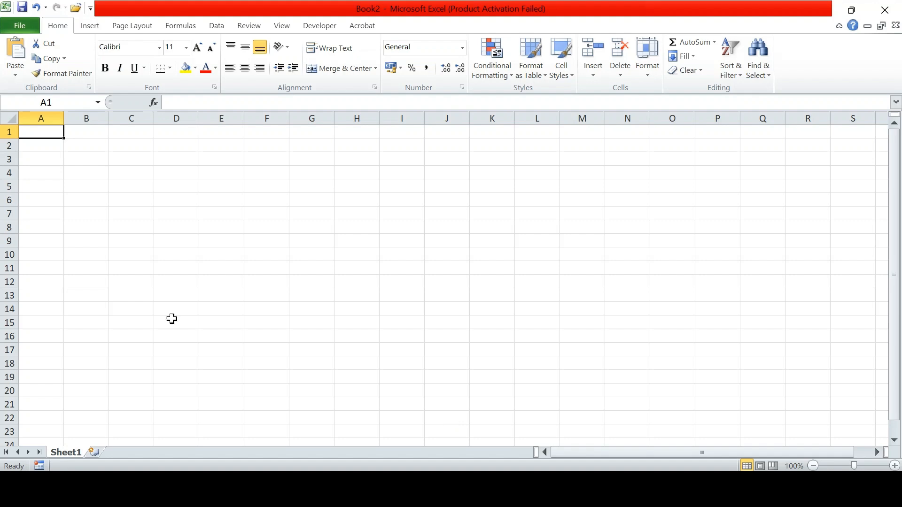
- Practise selecting row 3, column B, column C and row 5, ending on cell C5
click(7, 160)
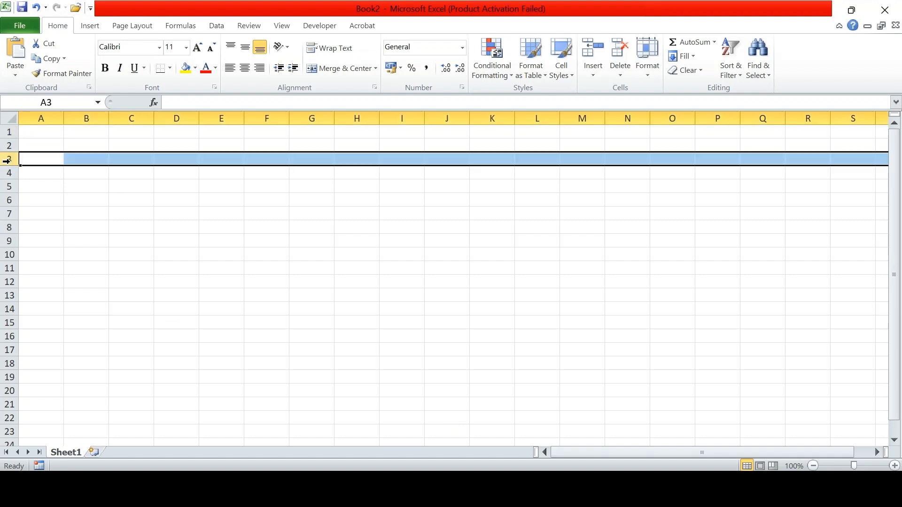
click(86, 116)
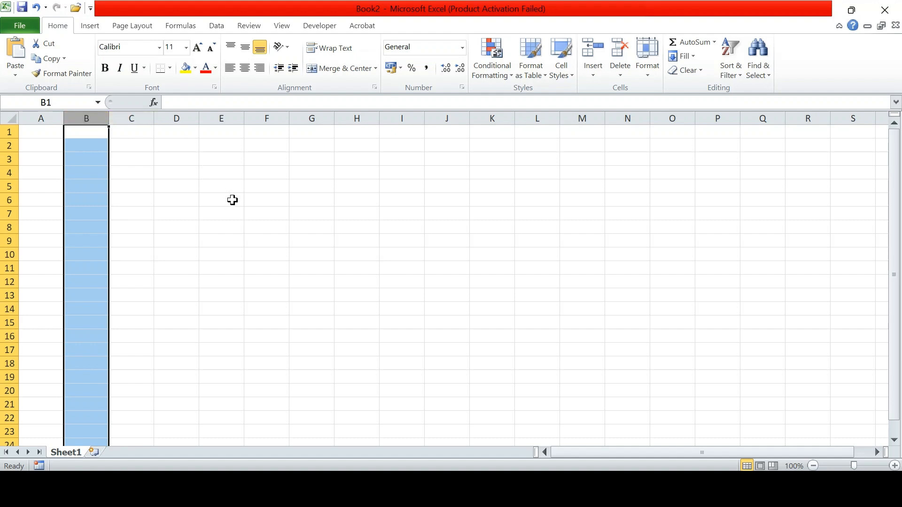
click(233, 200)
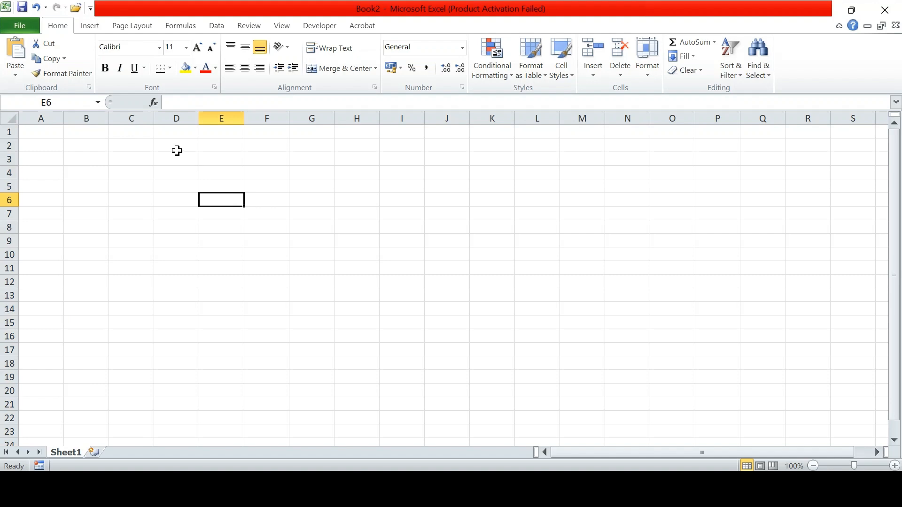
click(136, 116)
click(7, 186)
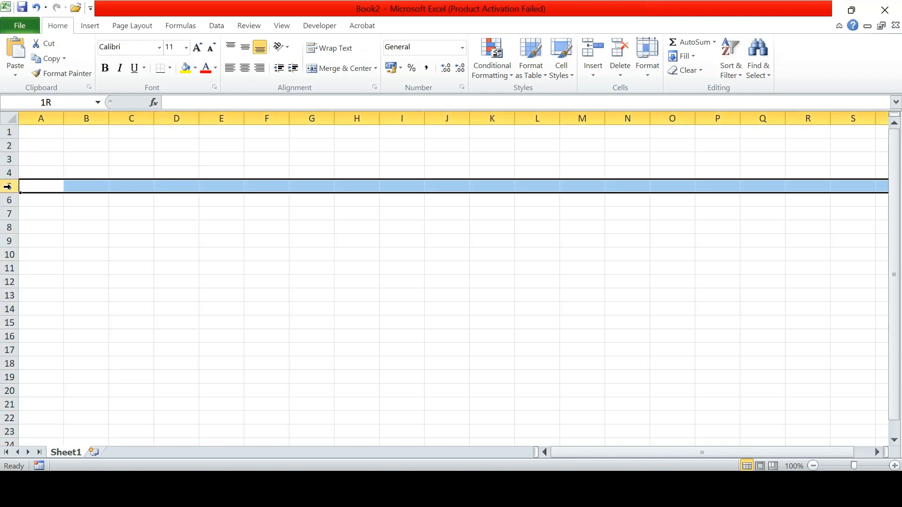
click(141, 187)
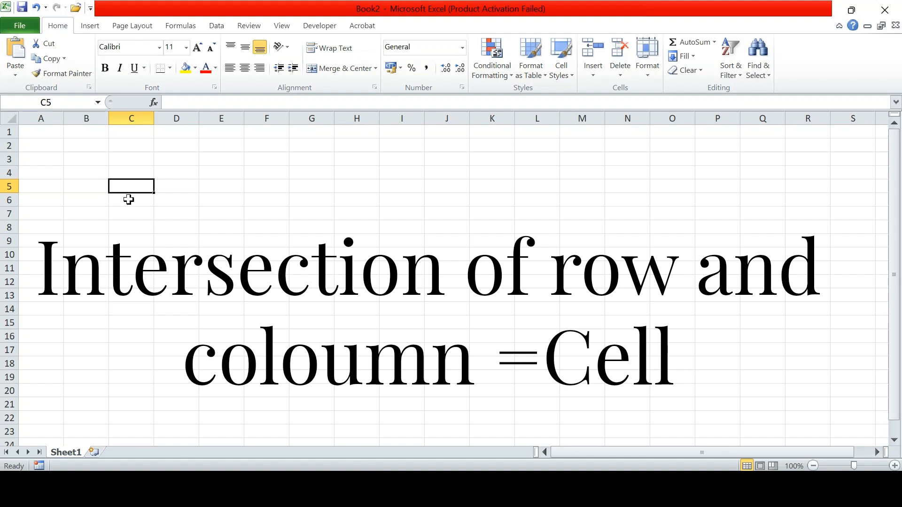
- Enter hfhjjhfj in C5 and a first name in C6
text(hfhjjhfj)
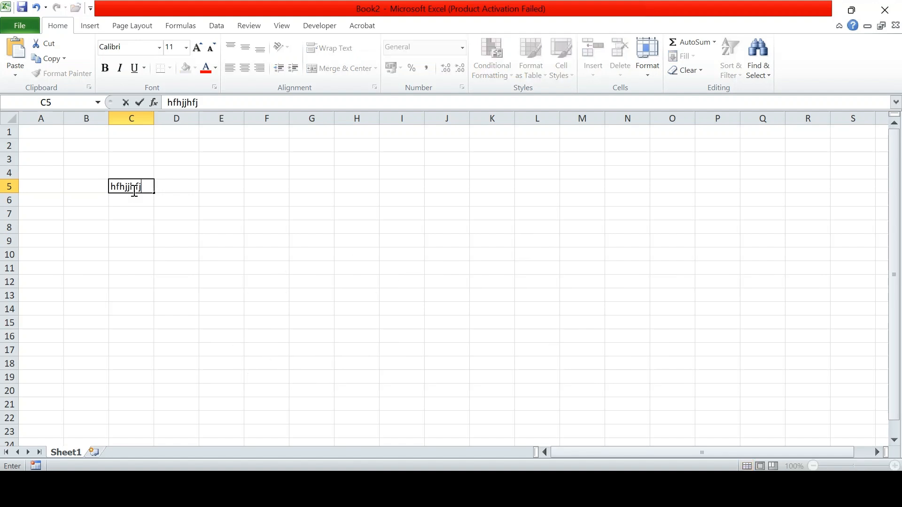
key(Return)
text(saks)
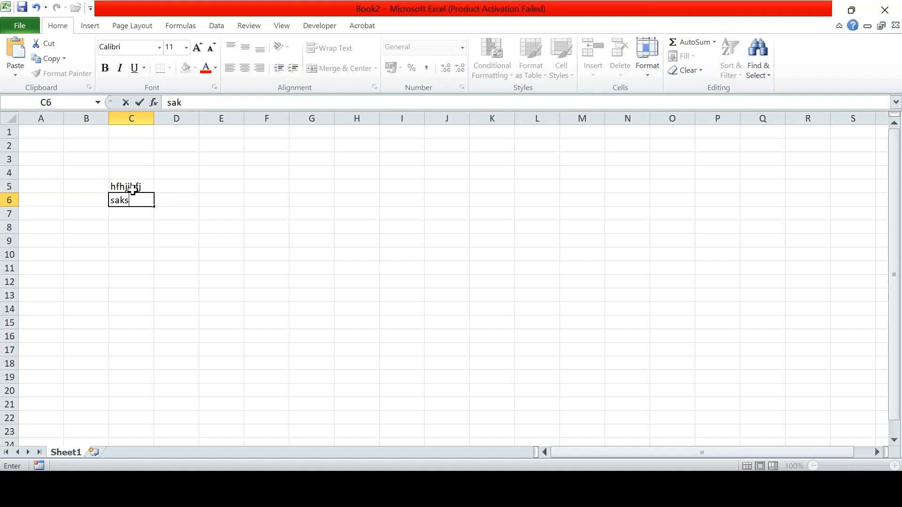
text(hi)
key(Return)
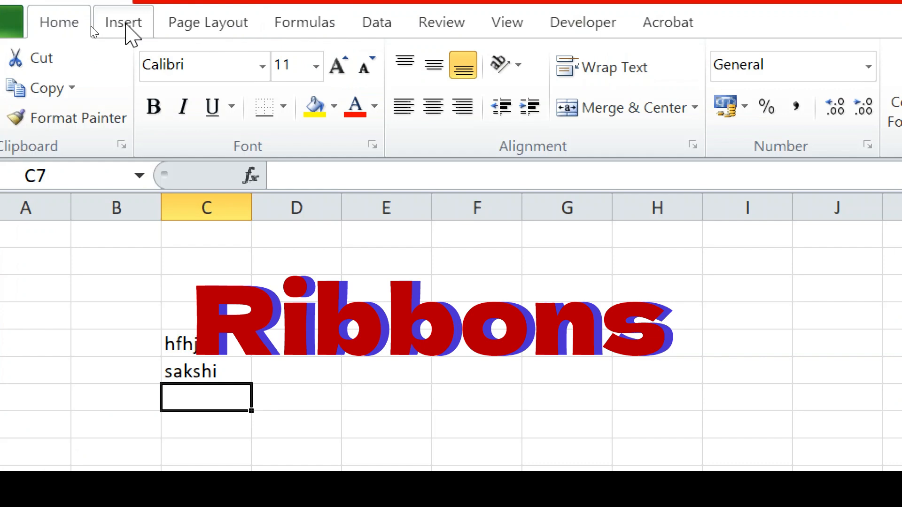
click(123, 23)
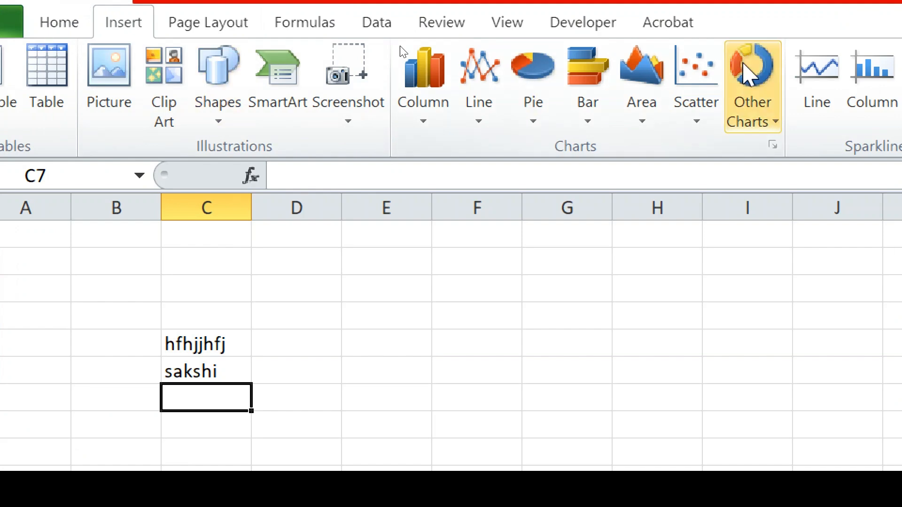
click(113, 28)
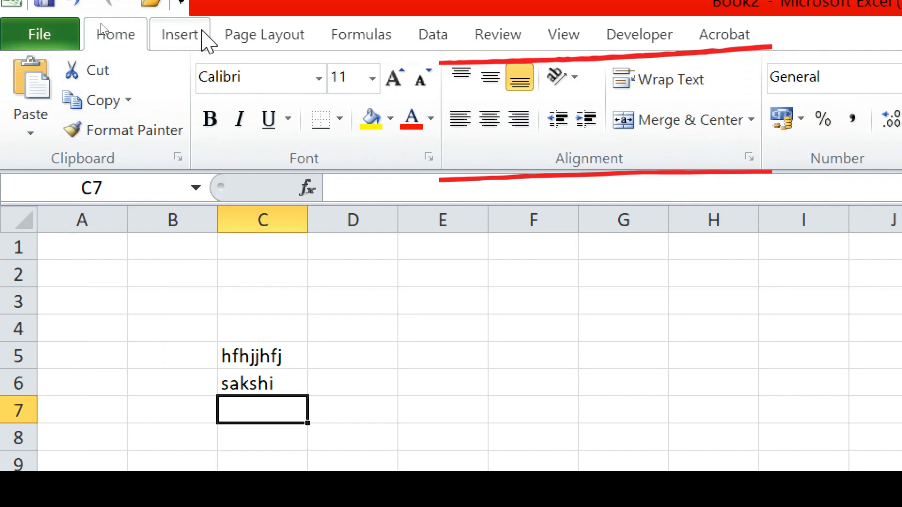
click(202, 34)
click(287, 38)
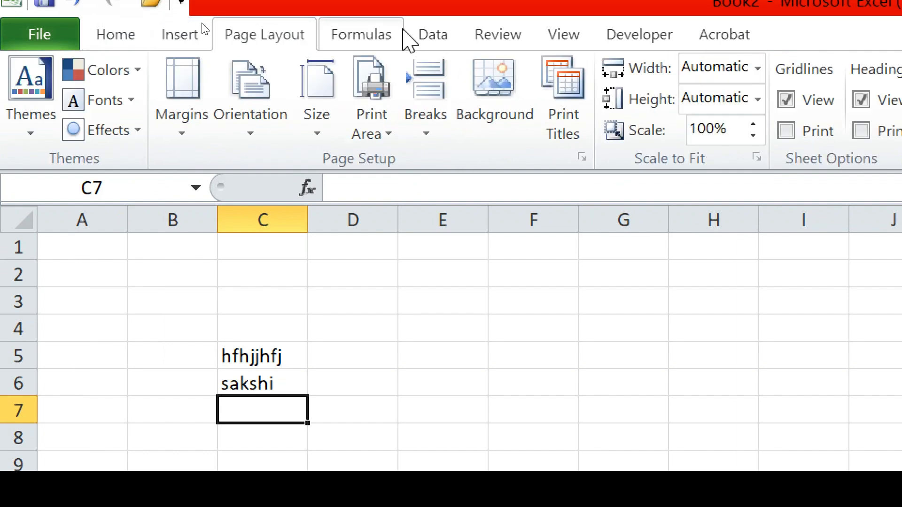
click(413, 37)
click(380, 44)
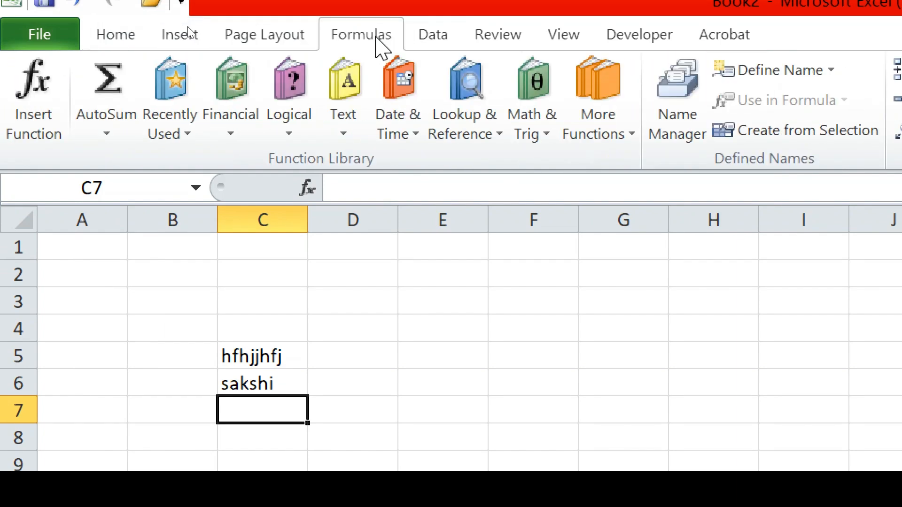
click(112, 38)
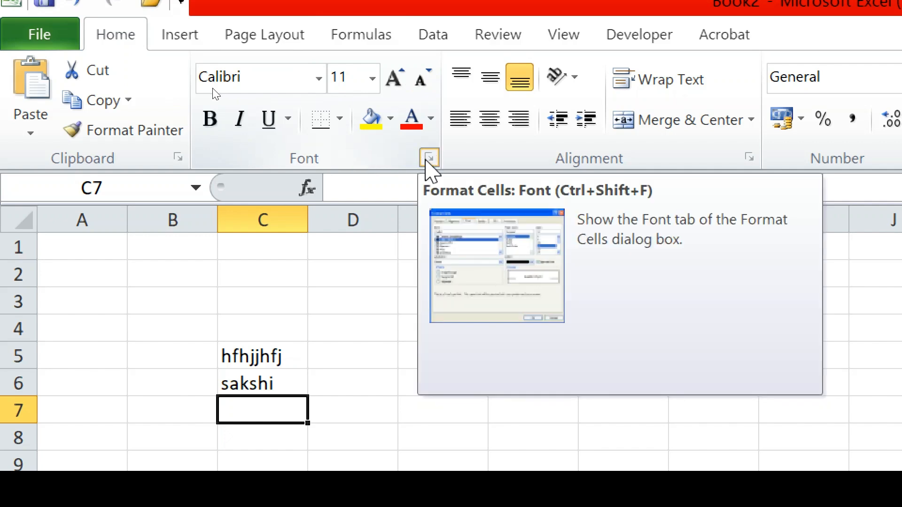
click(425, 161)
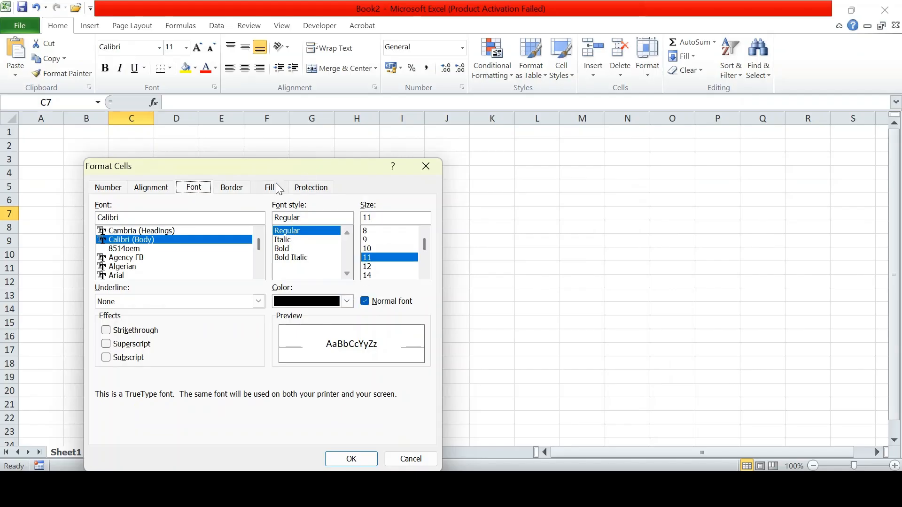
drag(259, 169, 396, 117)
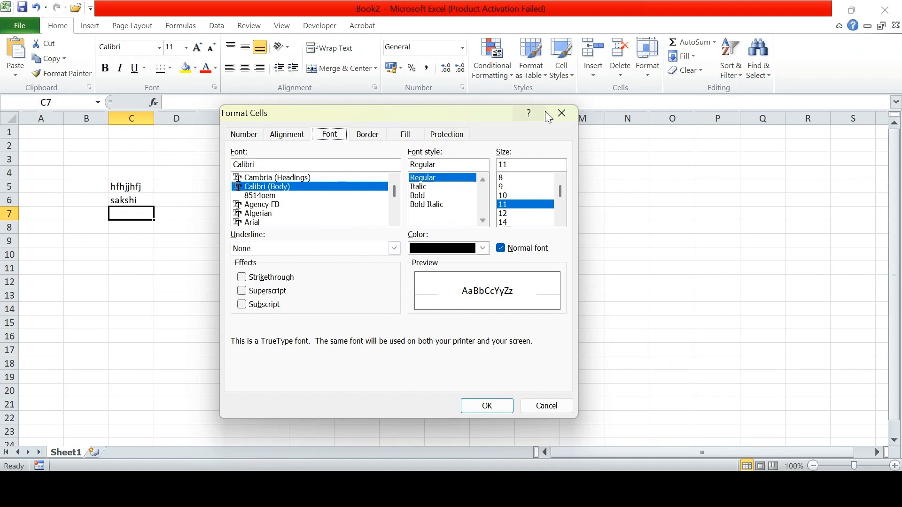
click(560, 113)
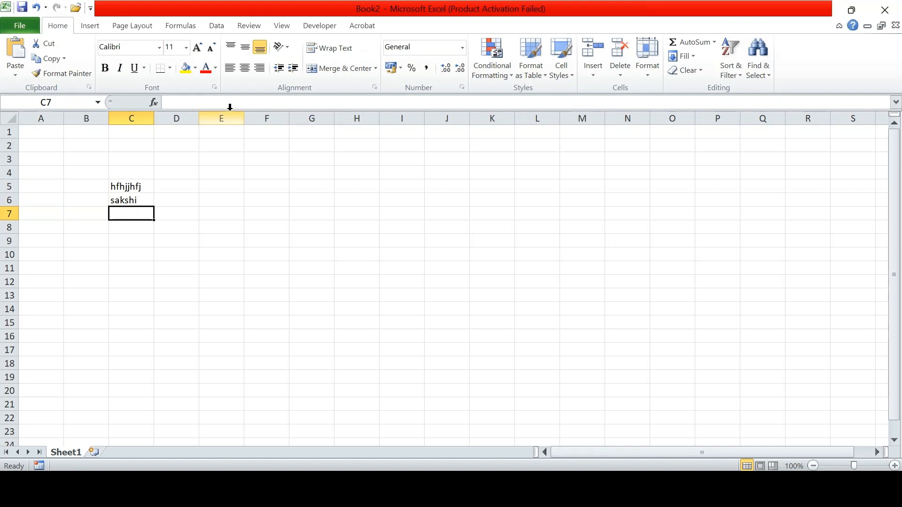
- Type the word data into cell E3 and commit it by selecting B4
click(183, 102)
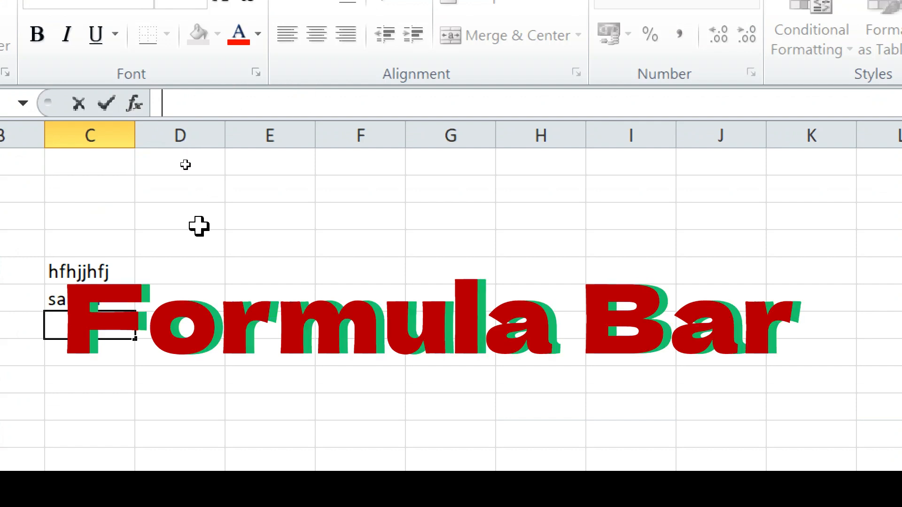
click(274, 217)
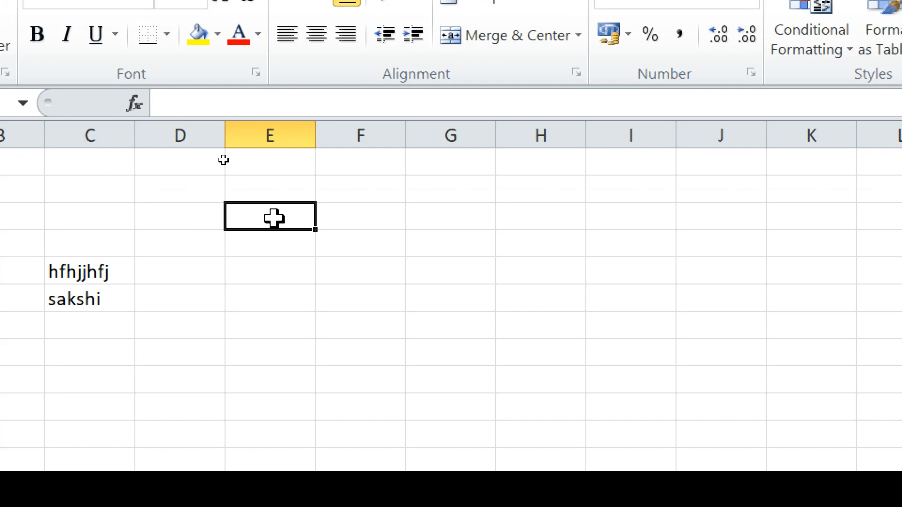
text(data)
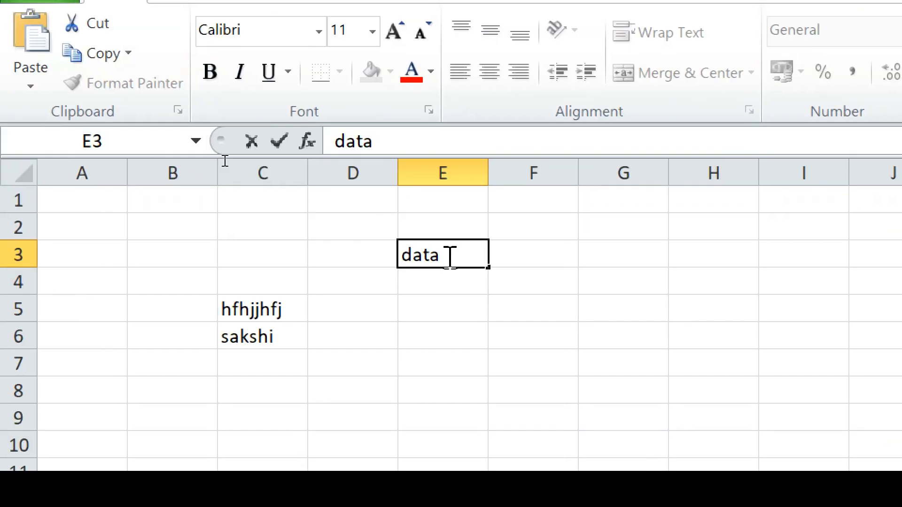
click(392, 140)
click(135, 284)
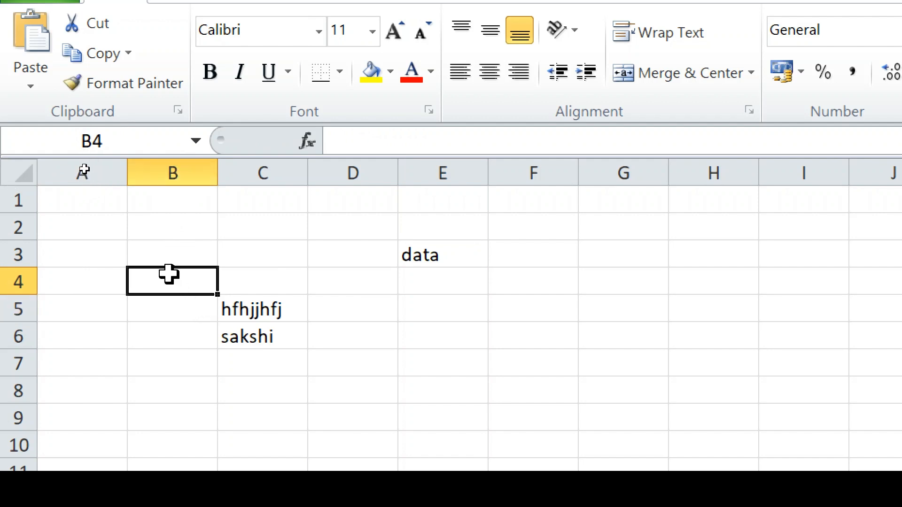
- Fill cells D5:G10 with yellow
click(348, 309)
drag(348, 309, 660, 446)
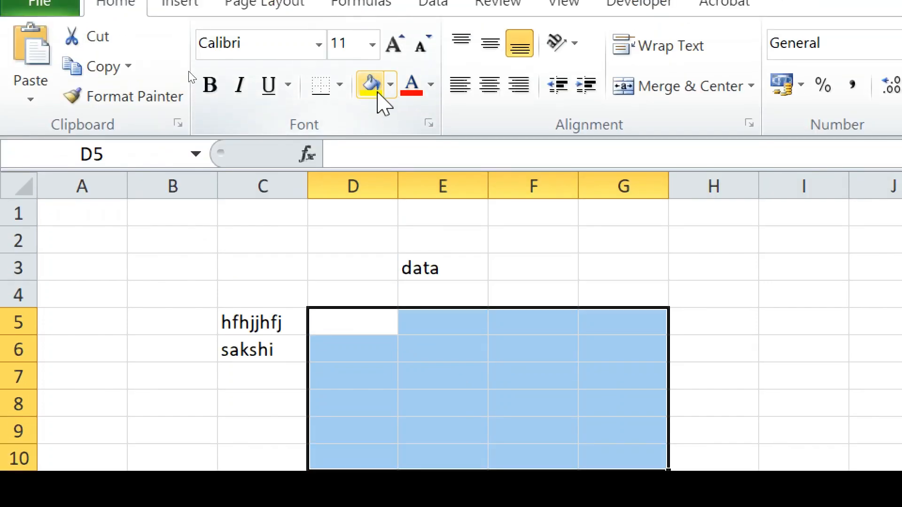
click(374, 59)
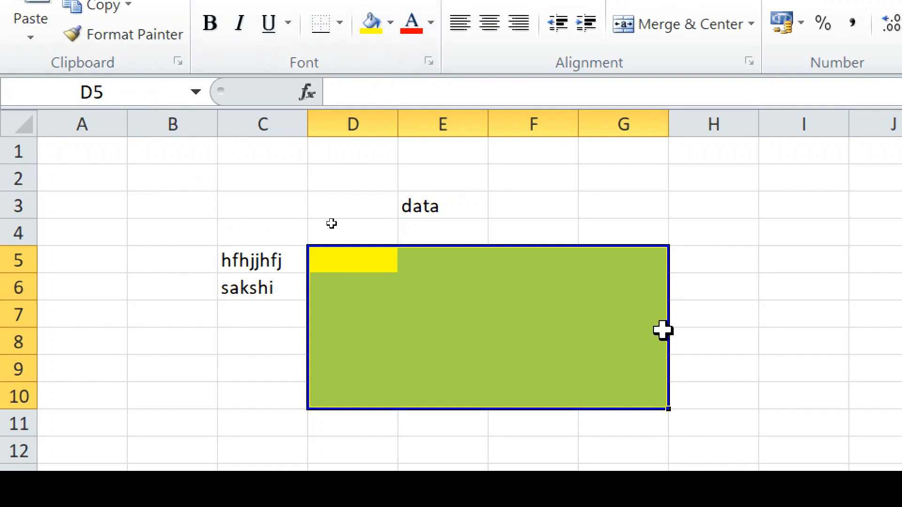
click(624, 429)
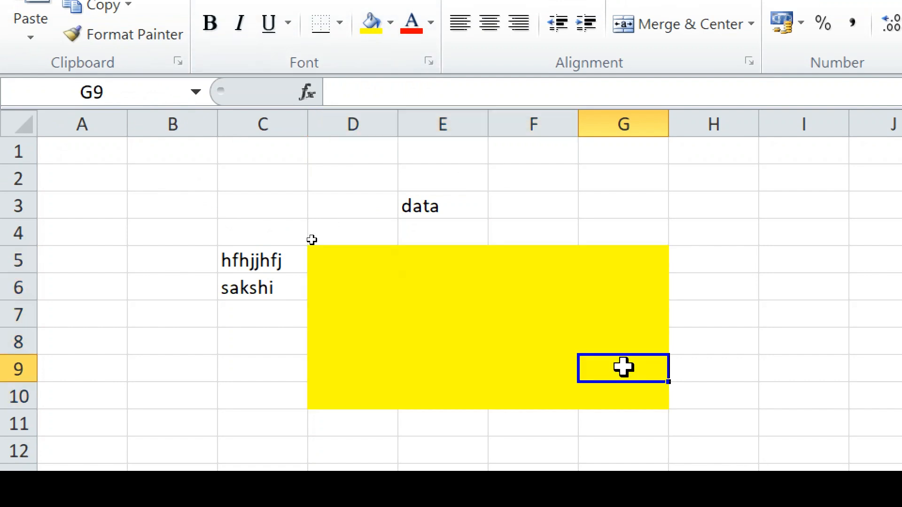
- Name the yellow D5:G10 block 'range' in the Name Box and reselect it
drag(312, 251, 628, 407)
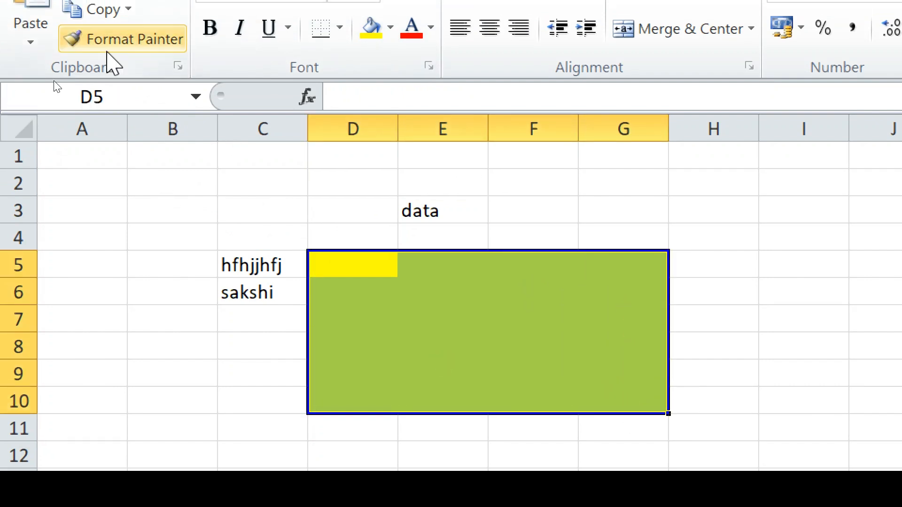
click(63, 102)
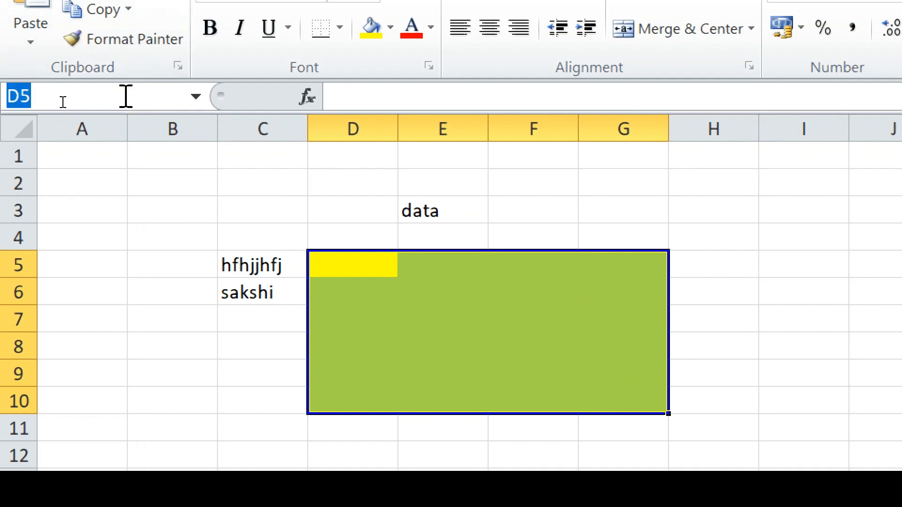
text(ra)
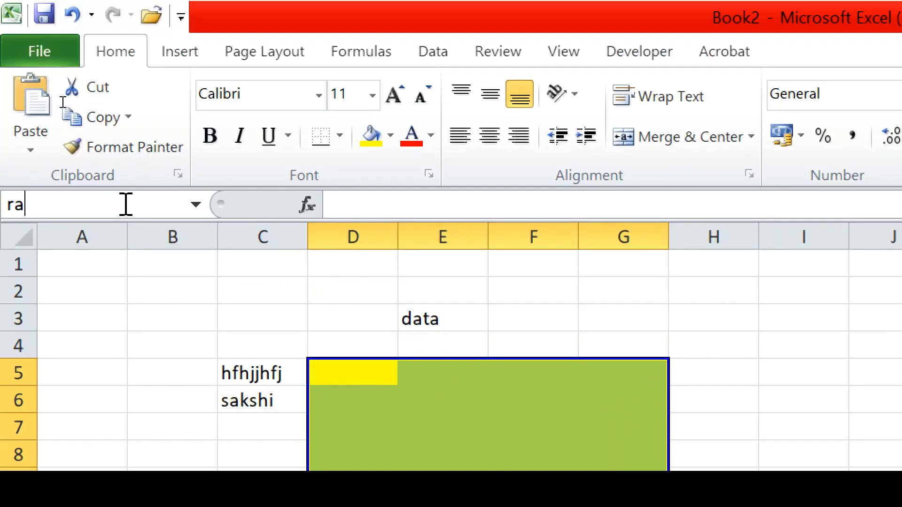
text(nge)
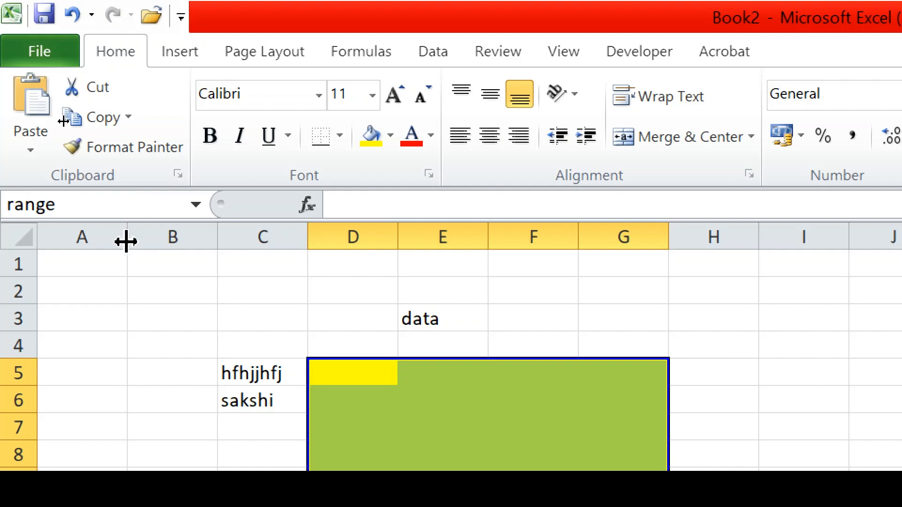
key(Return)
click(141, 283)
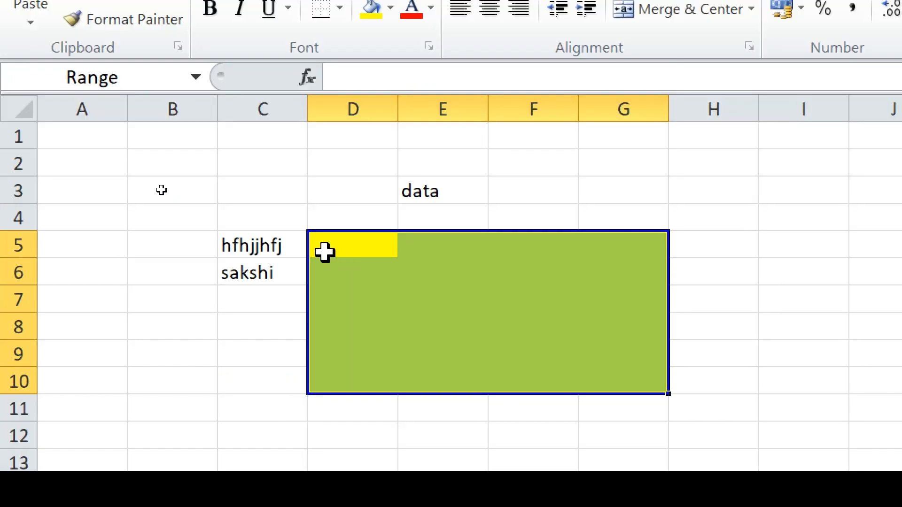
click(323, 379)
click(272, 348)
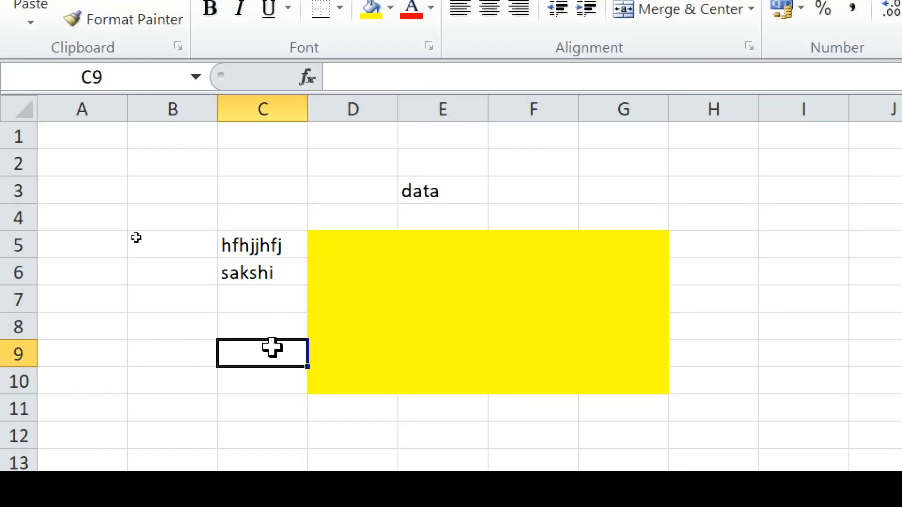
drag(321, 240, 622, 379)
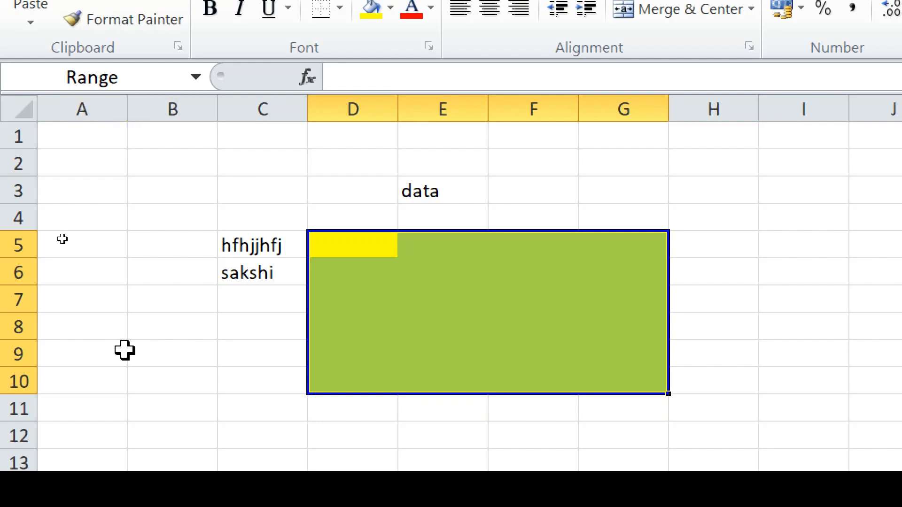
click(163, 354)
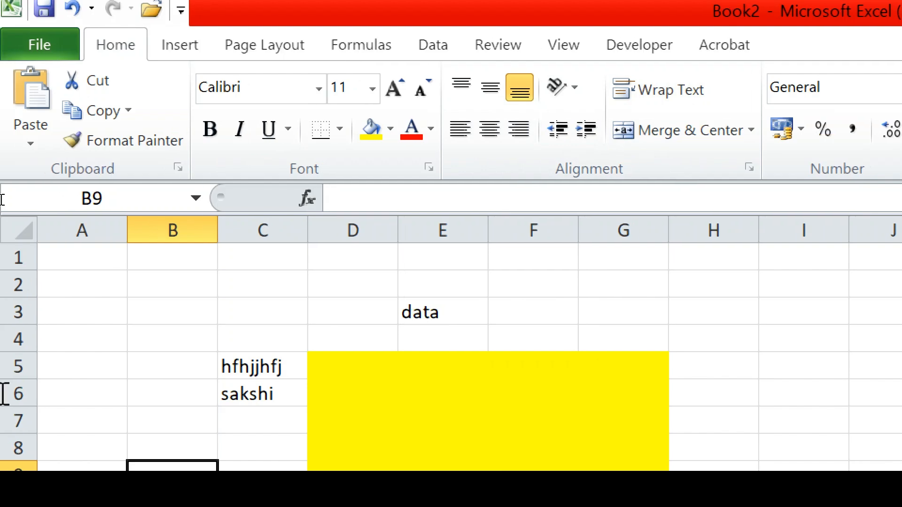
- Enter a person's full name in A1 and confirm that B1 beside it stays empty
click(66, 261)
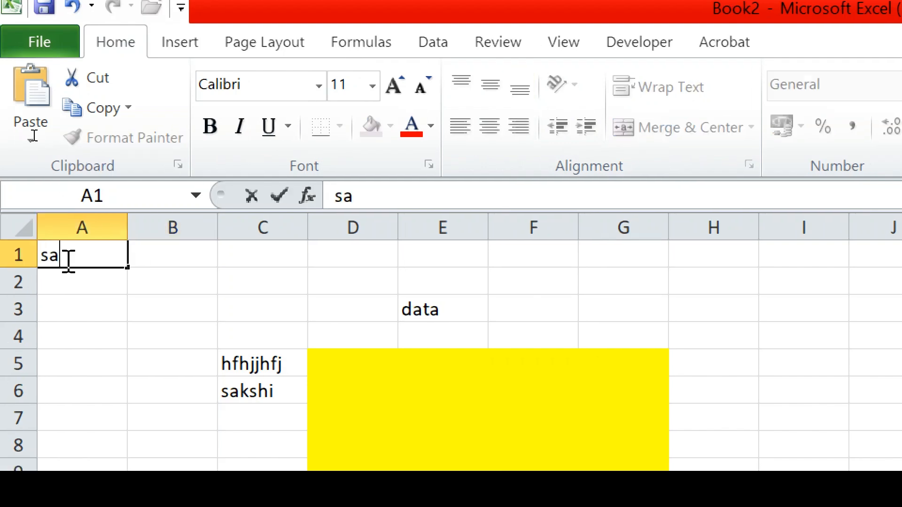
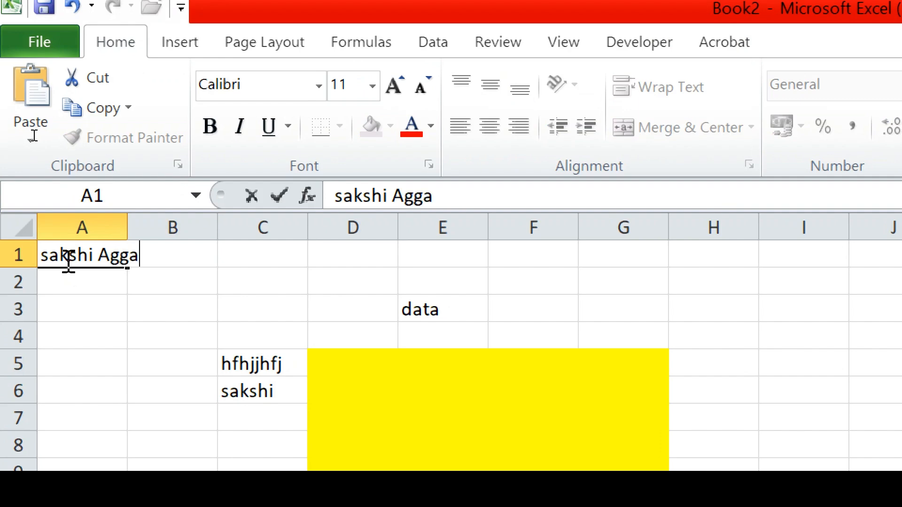
key(Return)
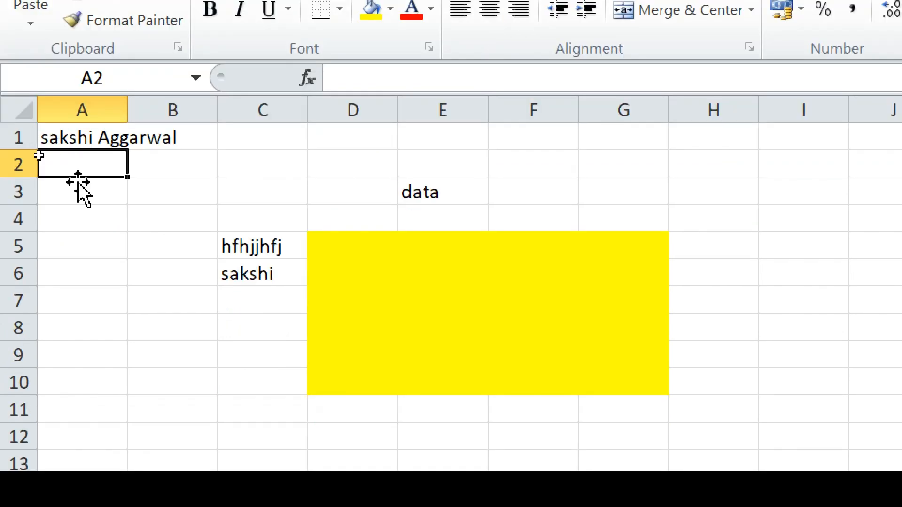
click(89, 327)
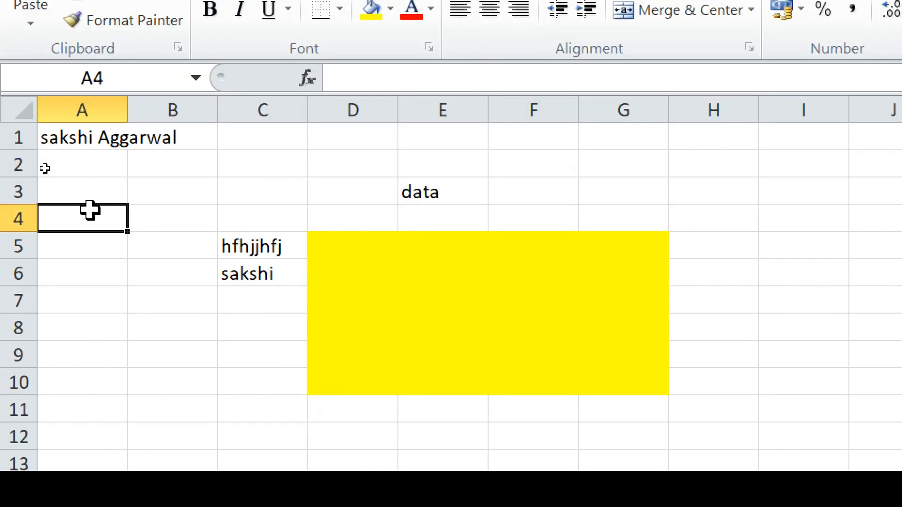
click(73, 145)
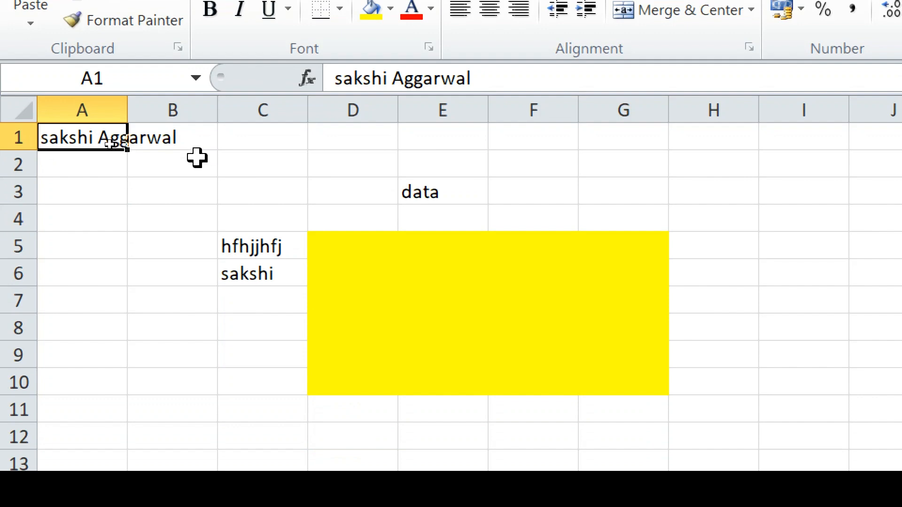
click(176, 140)
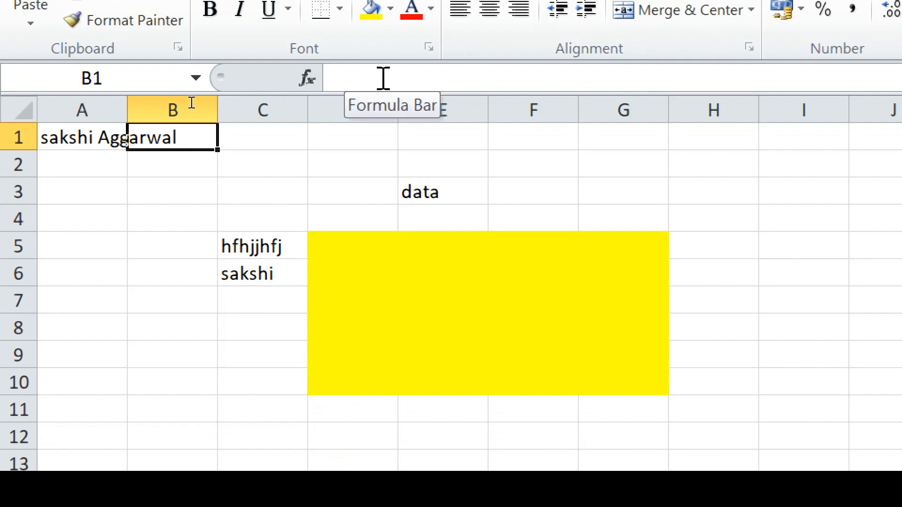
click(65, 143)
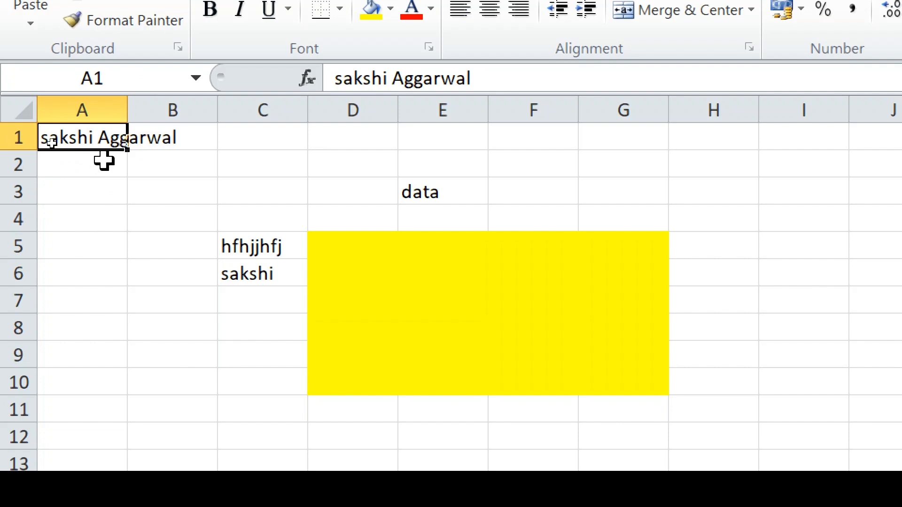
double_click(126, 109)
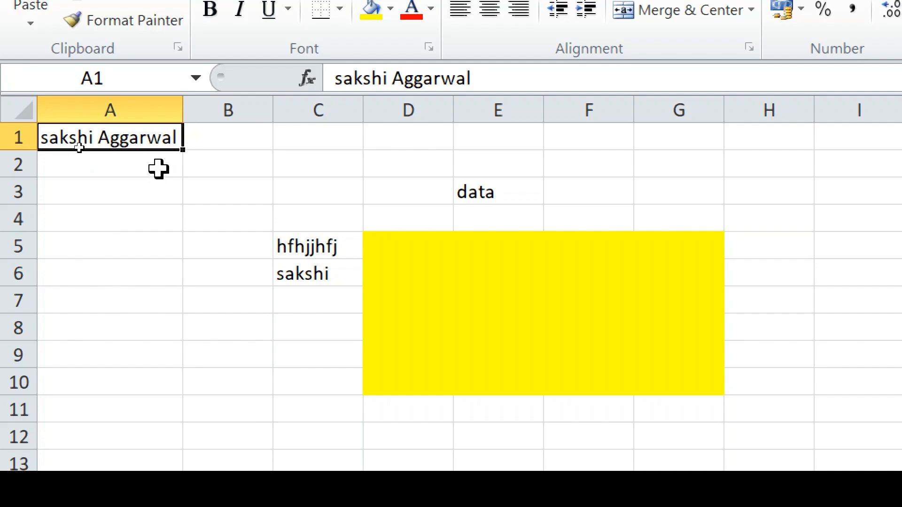
key(ctrl+z)
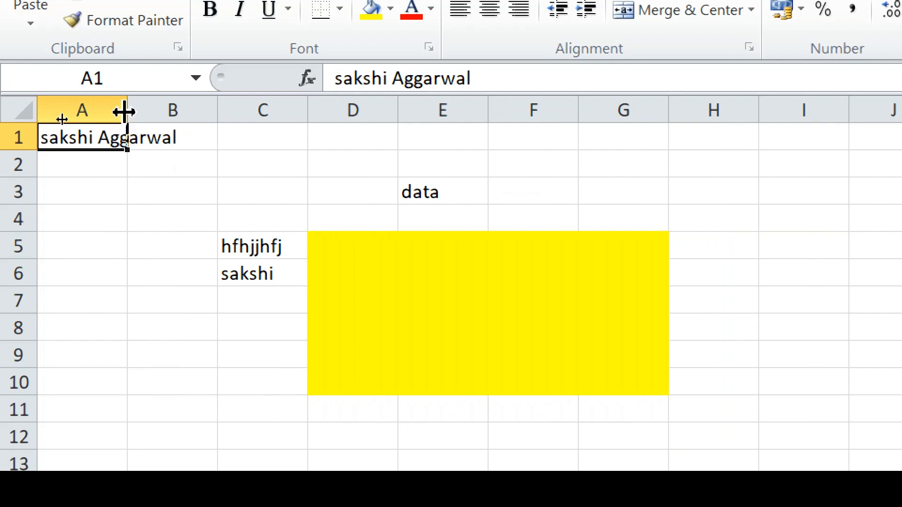
drag(125, 111, 125, 111)
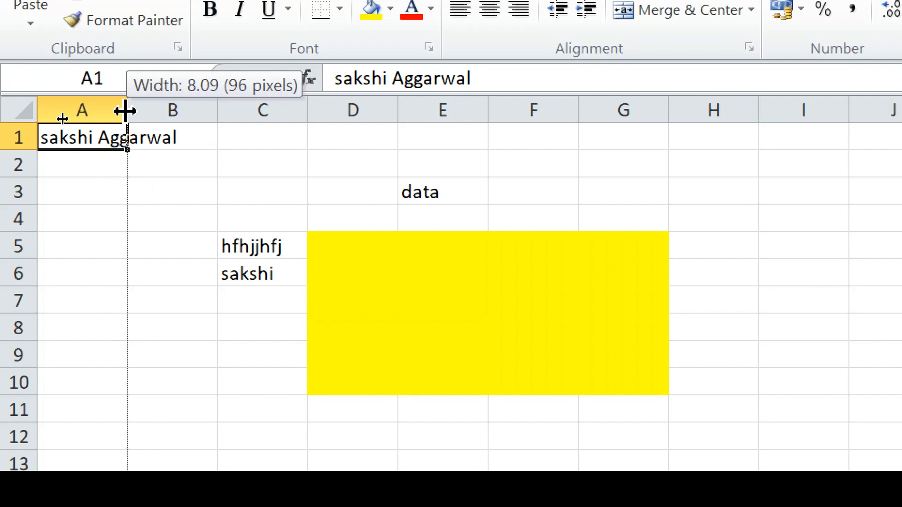
drag(125, 111, 183, 109)
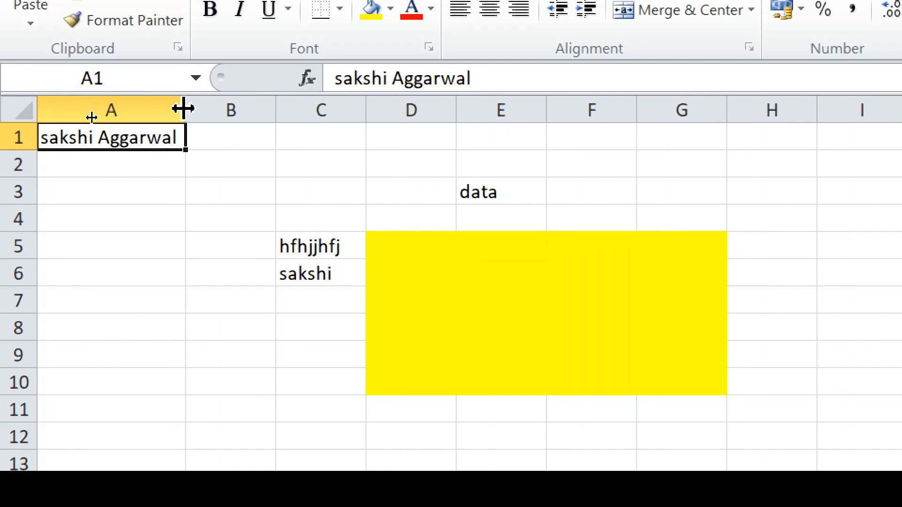
key(ctrl+z)
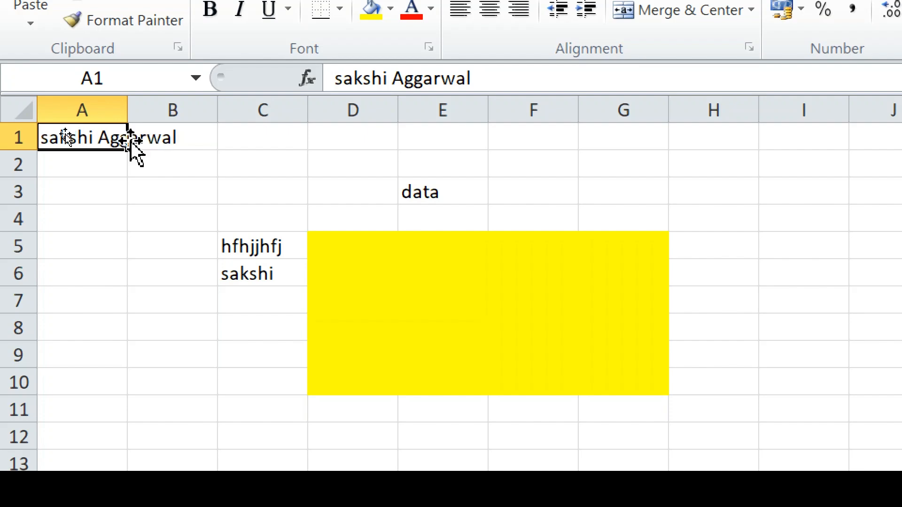
- Select A1:B1 and apply Merge & Center to the name
click(161, 137)
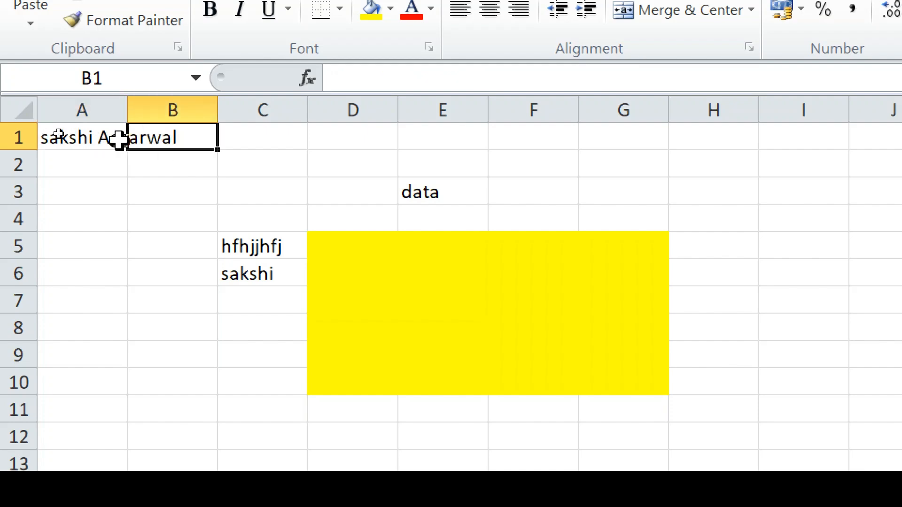
click(75, 139)
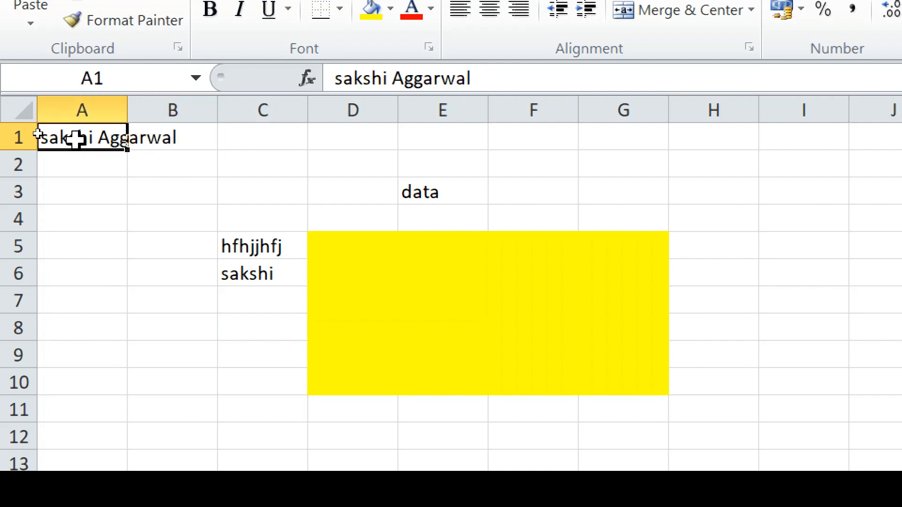
drag(79, 137, 142, 141)
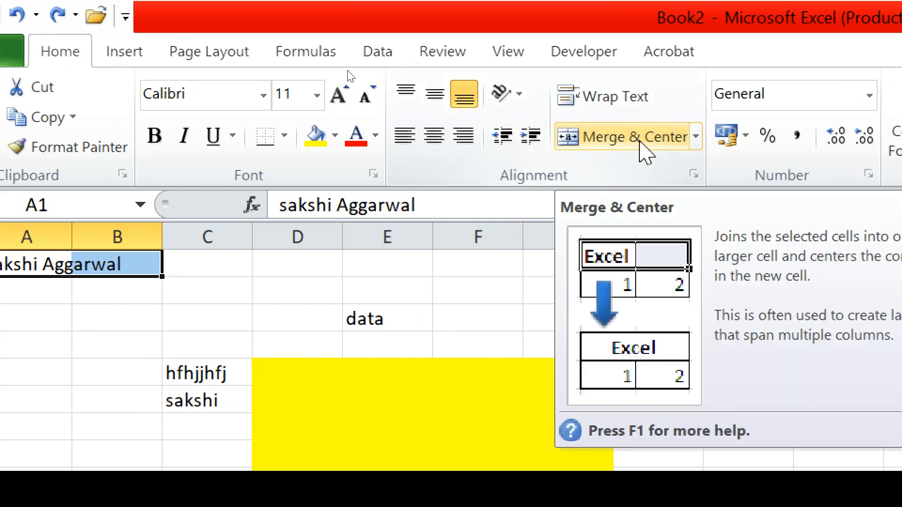
click(643, 148)
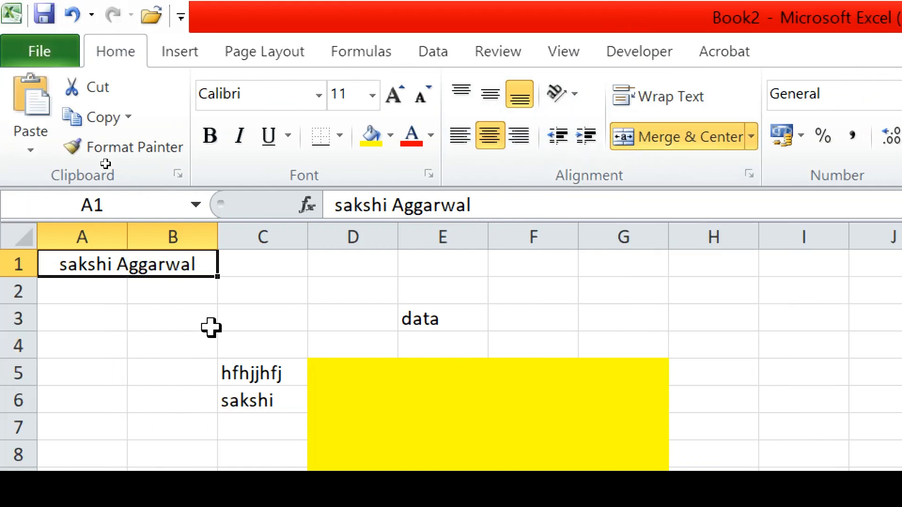
click(201, 327)
click(126, 274)
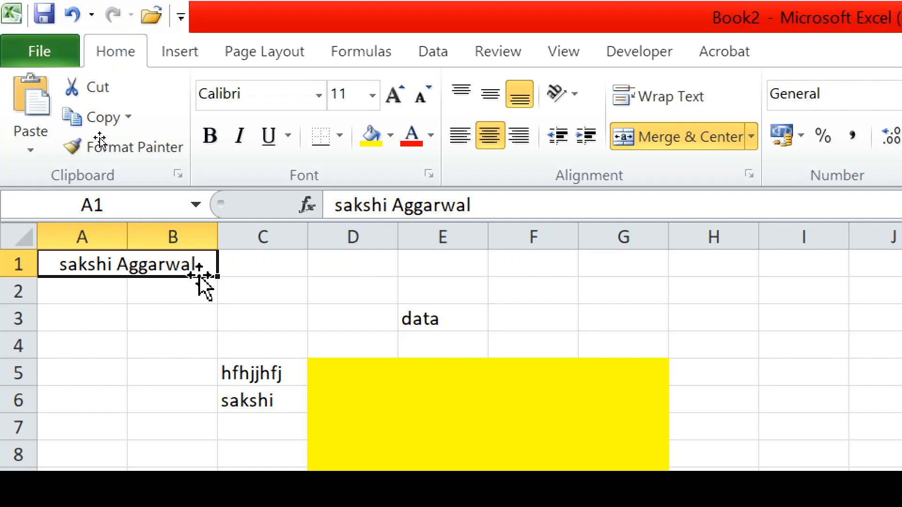
click(259, 263)
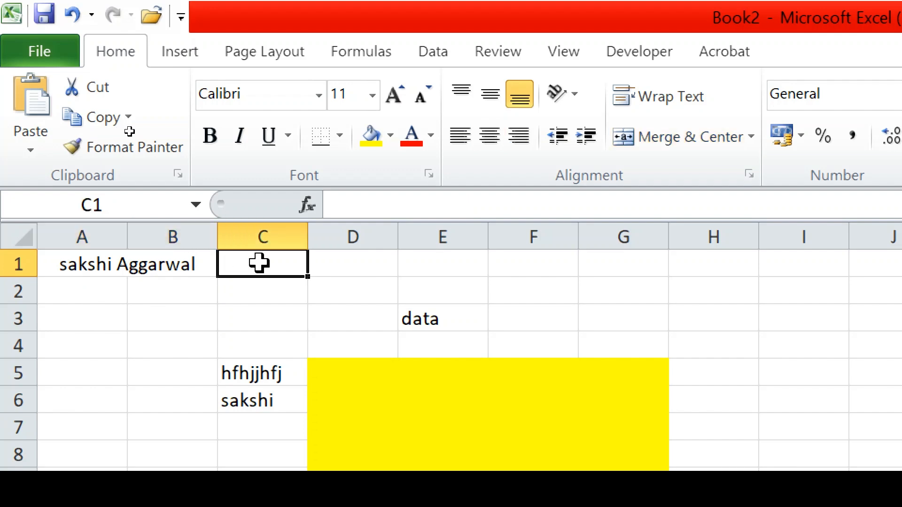
click(163, 264)
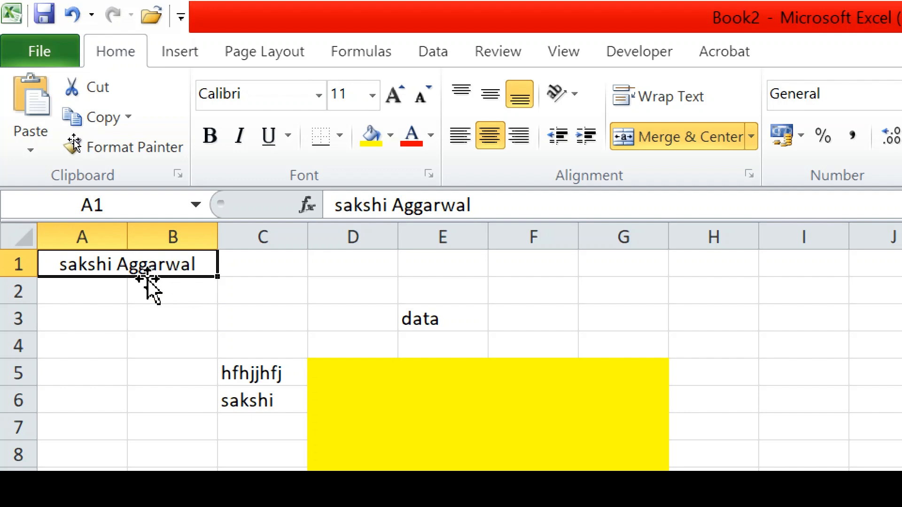
- Undo the merge, merge A1:B1 again, and show the merge options list
key(ctrl+z)
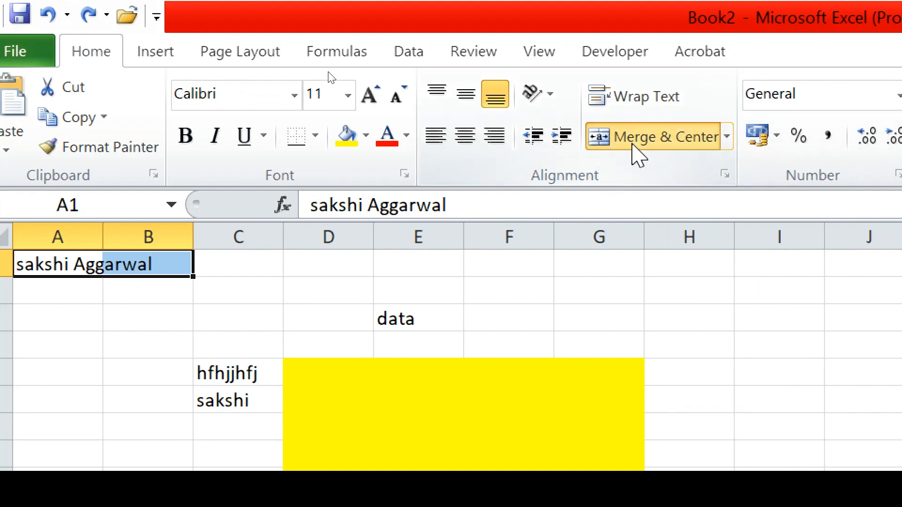
click(630, 141)
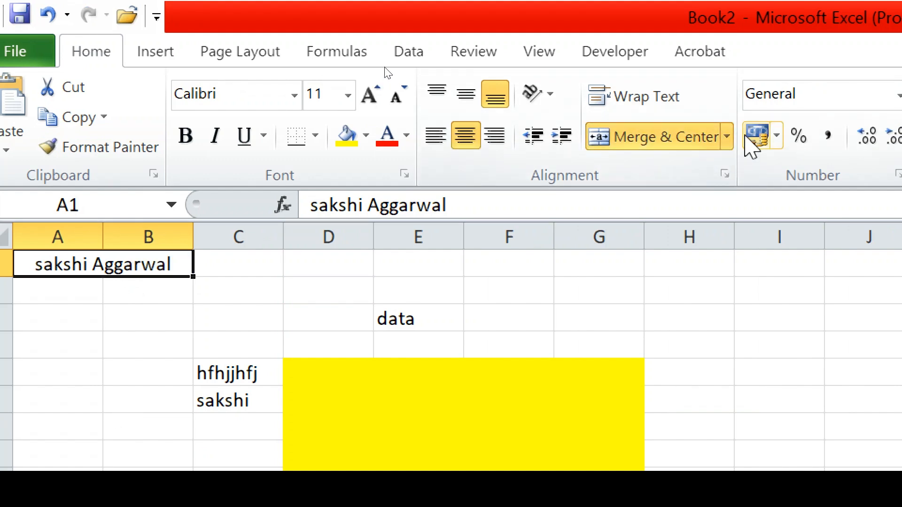
click(728, 137)
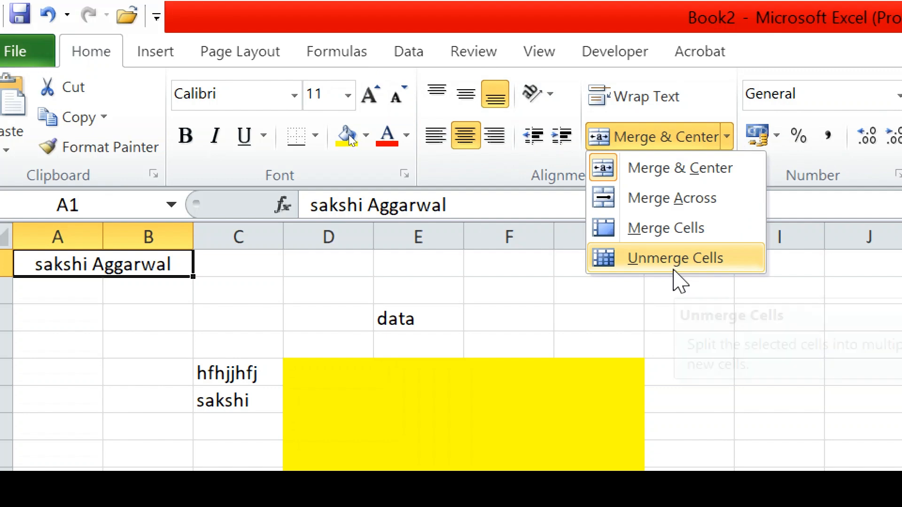
- Unmerge A1:B1 and reselect the name in A1
click(675, 267)
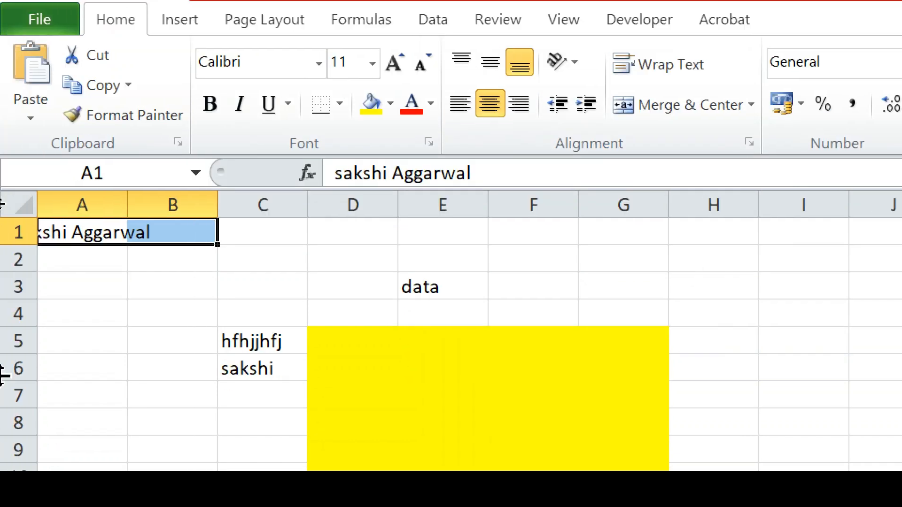
click(96, 280)
click(73, 230)
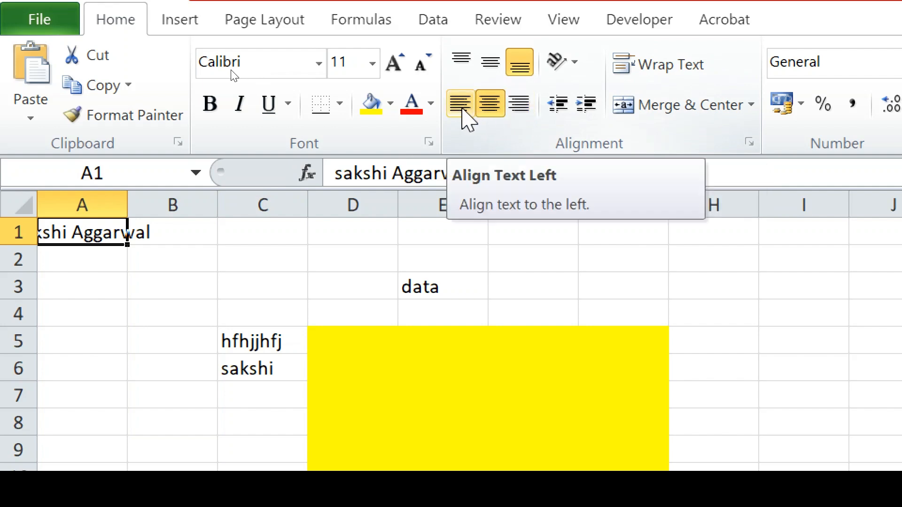
- Left-align the name, make row 1 taller and wrap it onto two lines
click(462, 112)
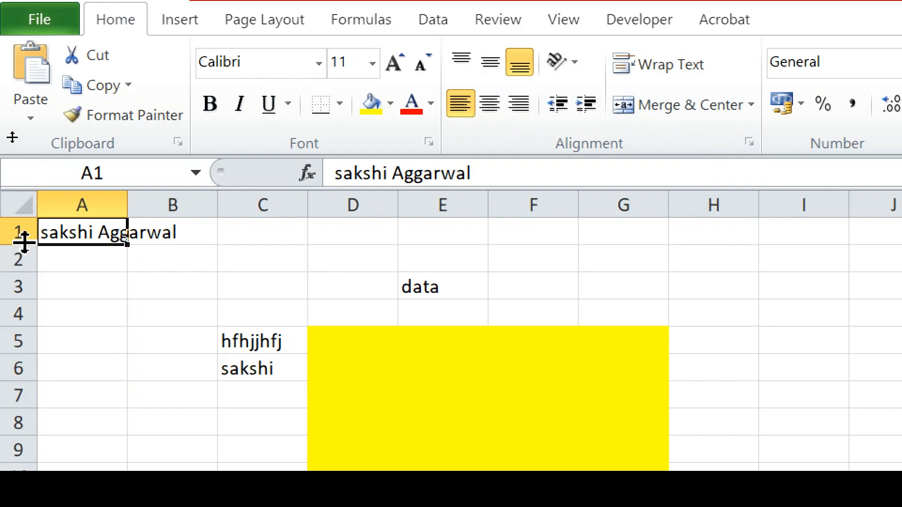
drag(24, 242, 24, 274)
click(490, 62)
click(660, 66)
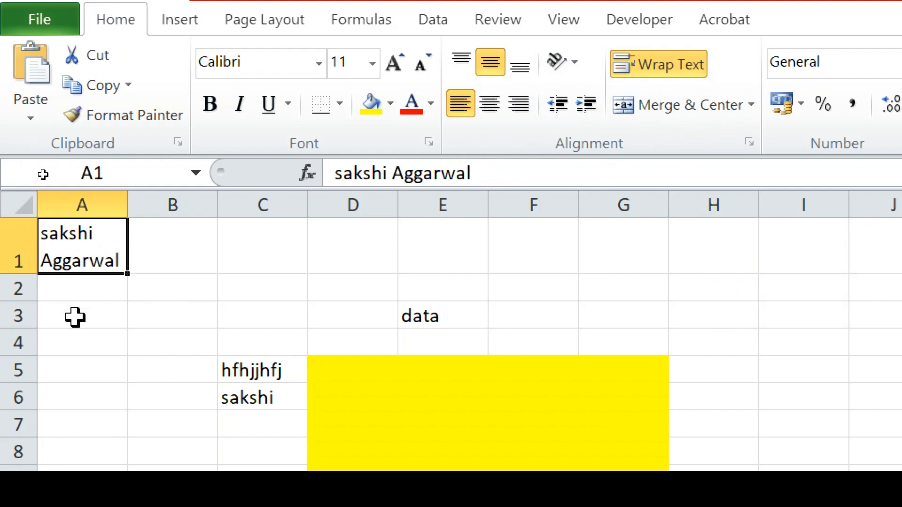
click(150, 317)
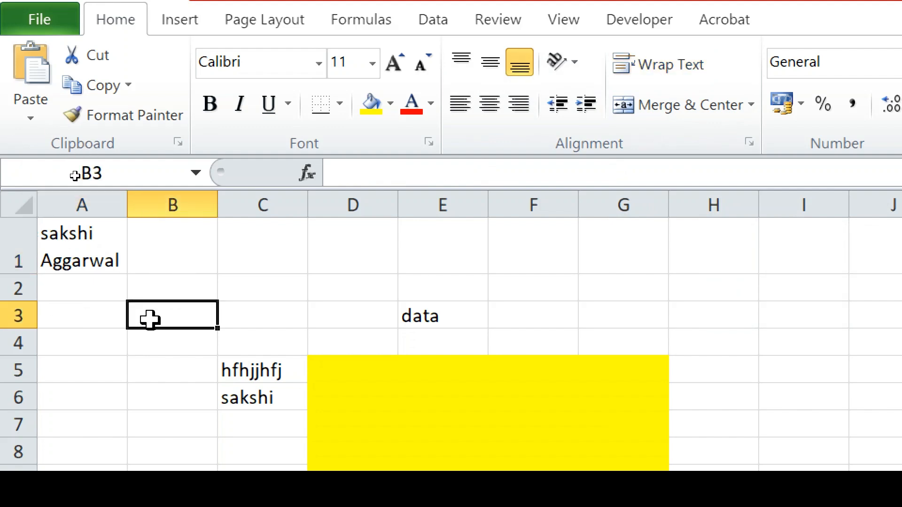
- Enter 'Computer is an electronic Machine' in B3 and check its overflow against D3 and E3
text(Compue)
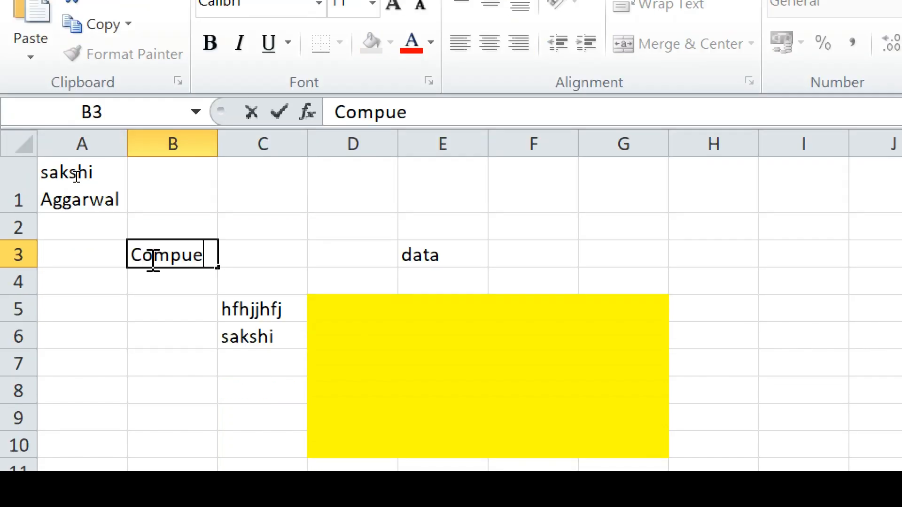
key(BackSpace)
text(ter)
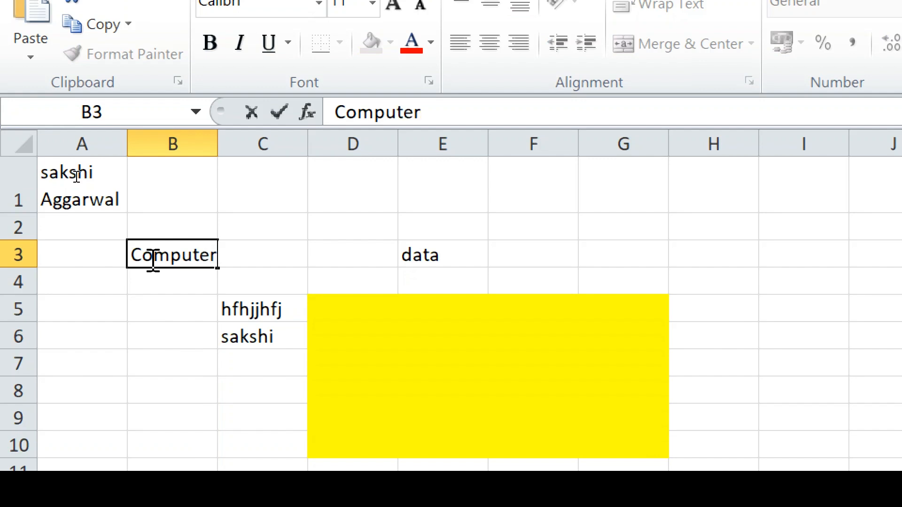
text( is an electro)
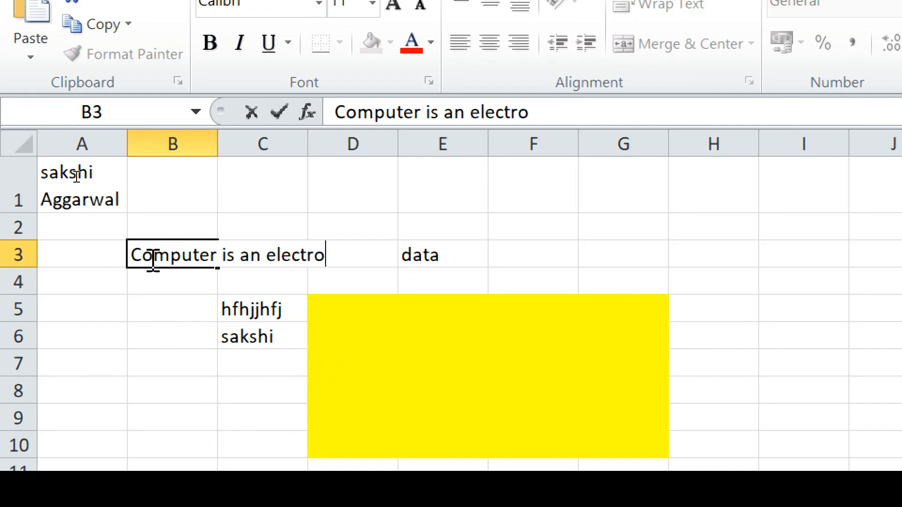
text(nic M)
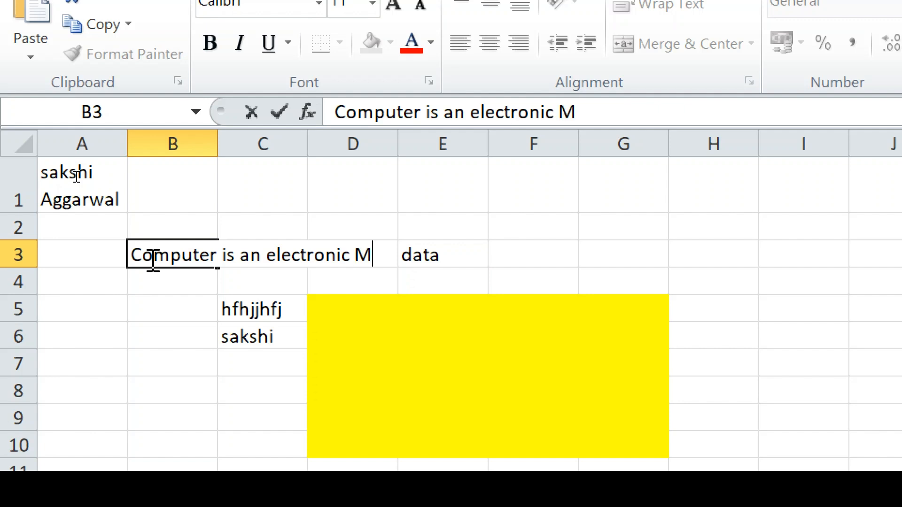
text(achine)
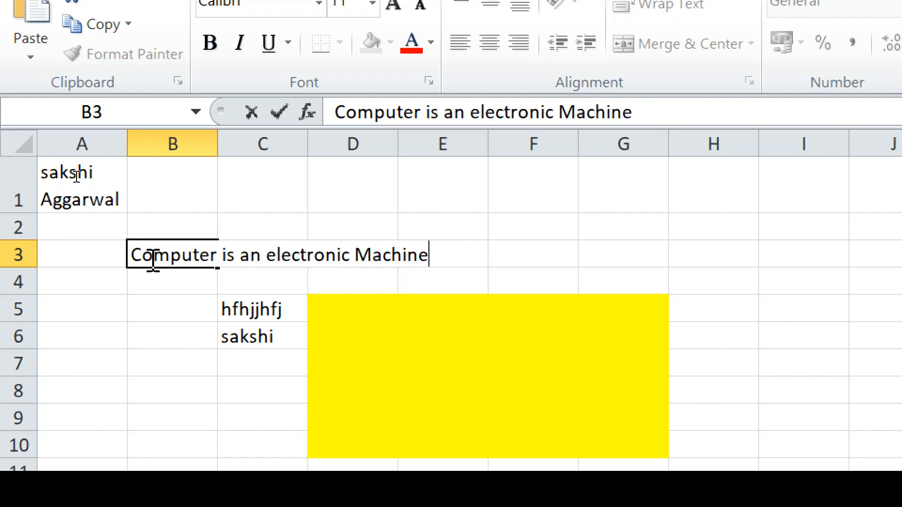
key(Return)
click(179, 212)
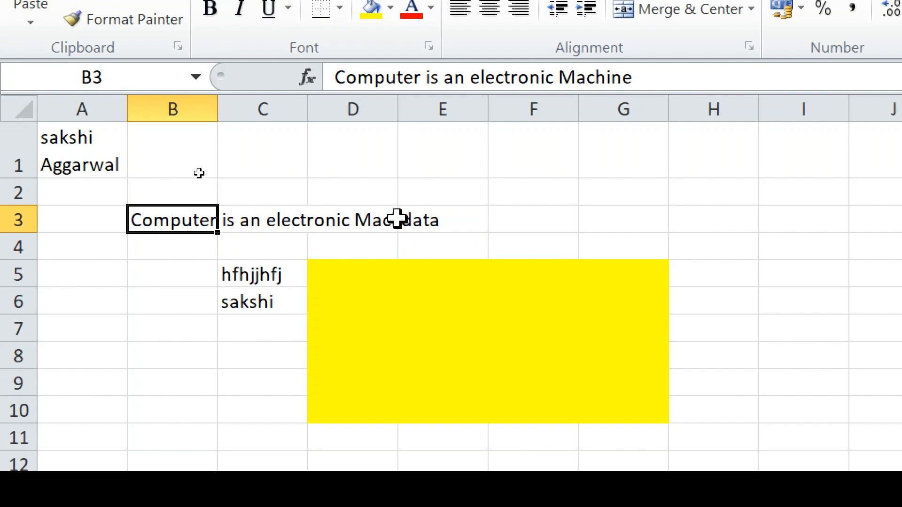
click(426, 224)
click(357, 221)
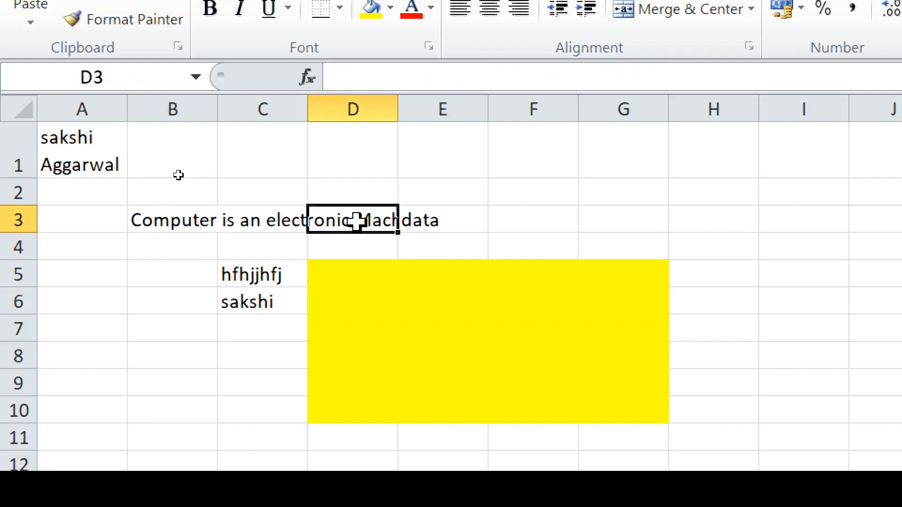
click(163, 221)
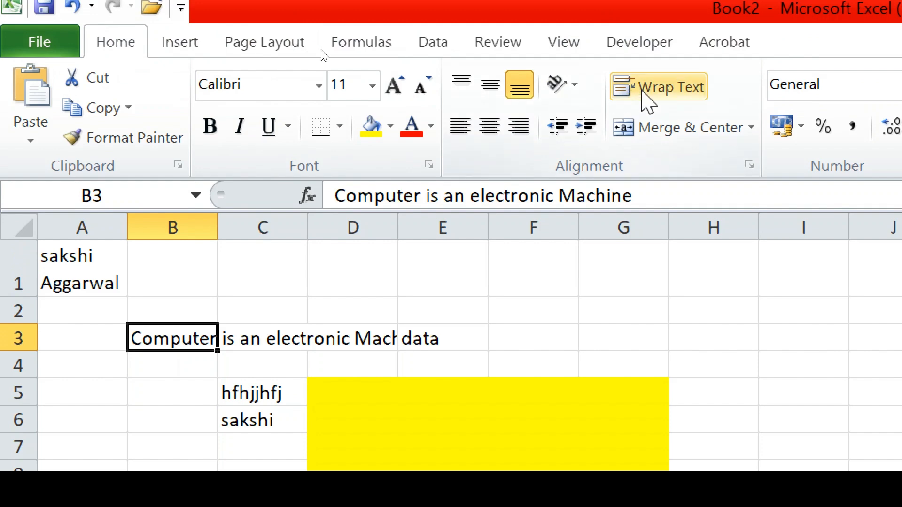
- Apply Wrap Text to B3 so the sentence wraps onto four lines
click(655, 101)
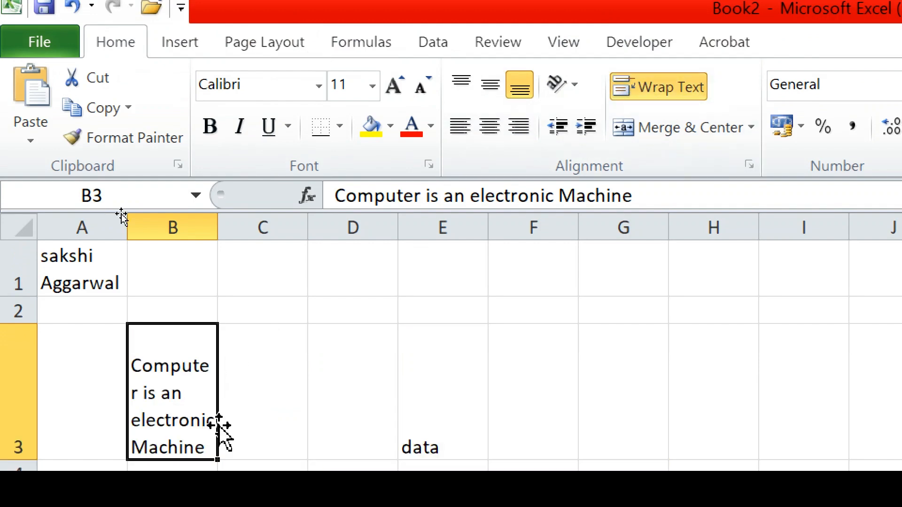
scroll(295, 399, down, 1)
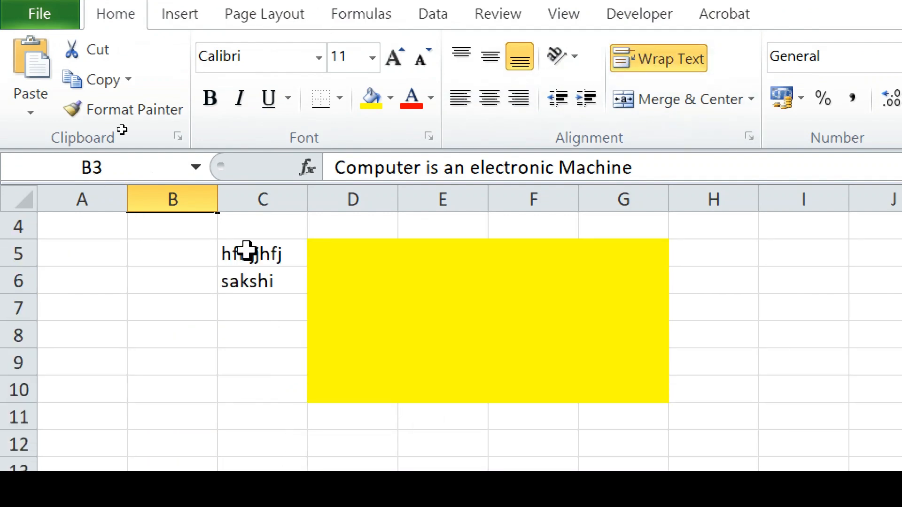
click(239, 264)
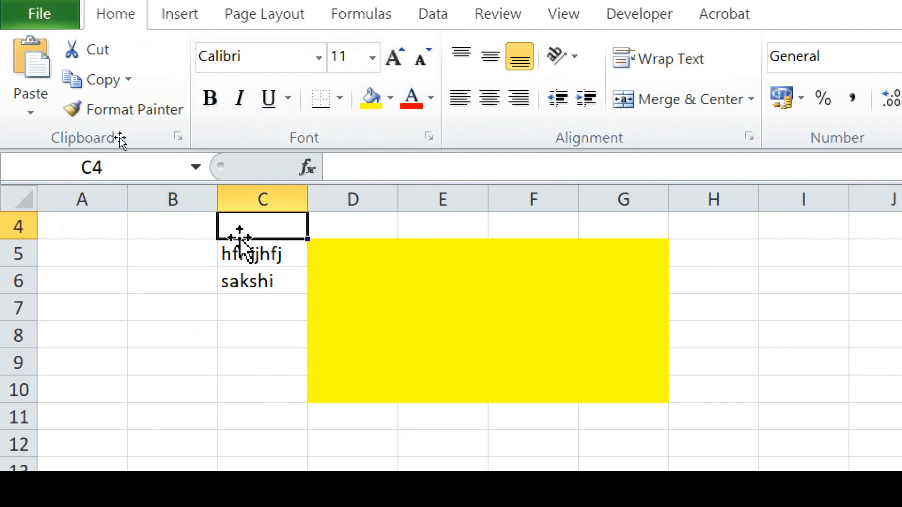
scroll(242, 244, up, 1)
click(242, 247)
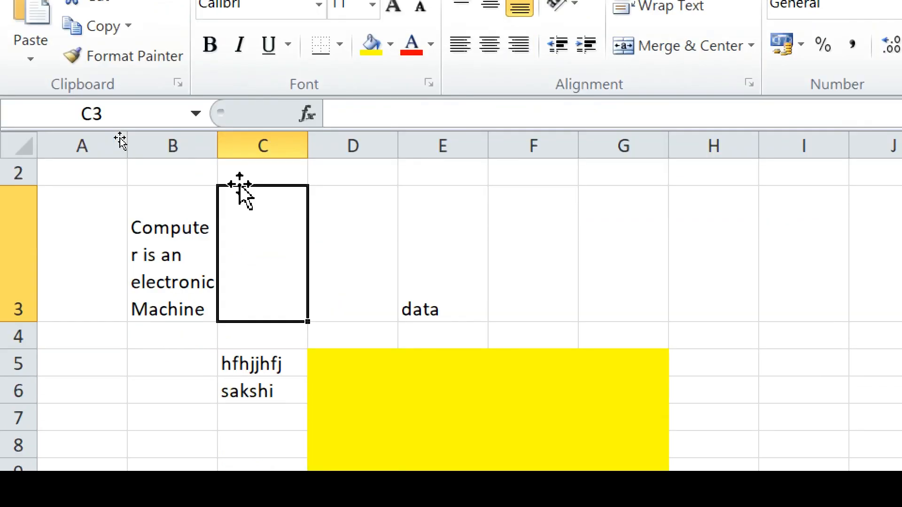
click(149, 296)
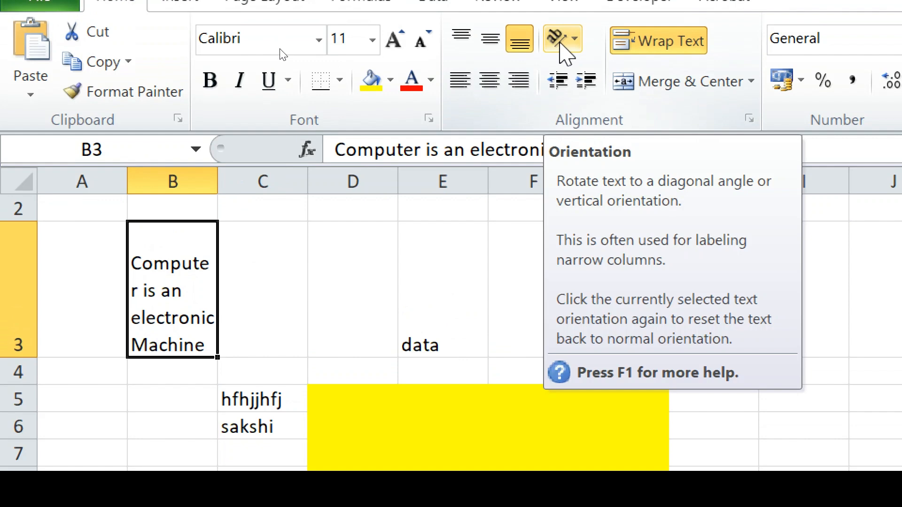
scroll(433, 280, down, 3)
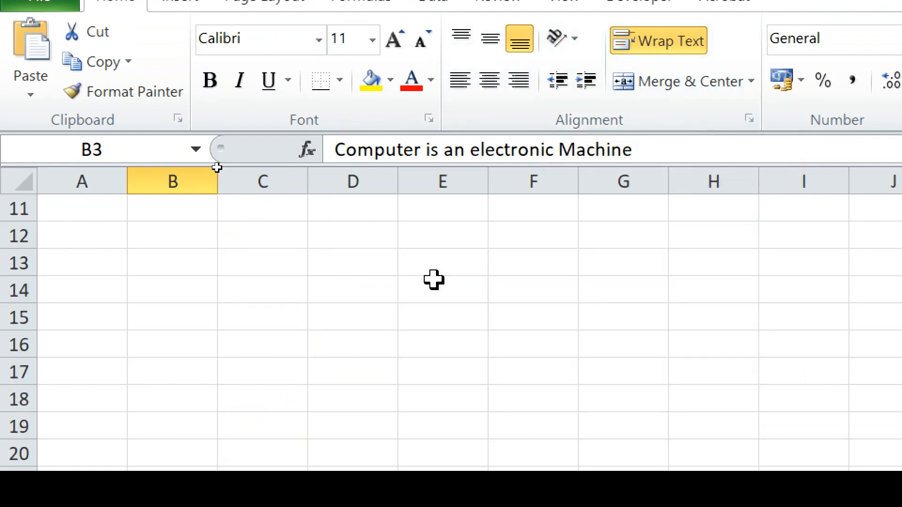
- Type a person's full name into D14 and commit it by selecting another cell
click(348, 299)
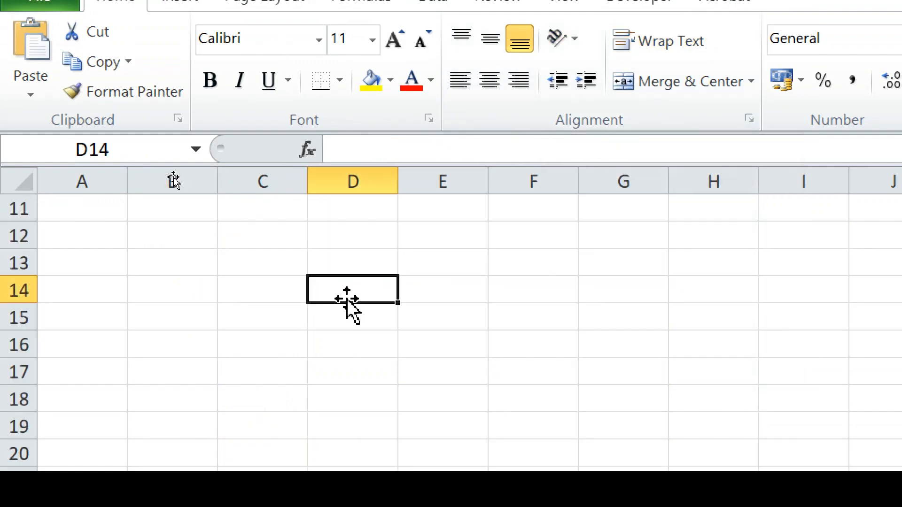
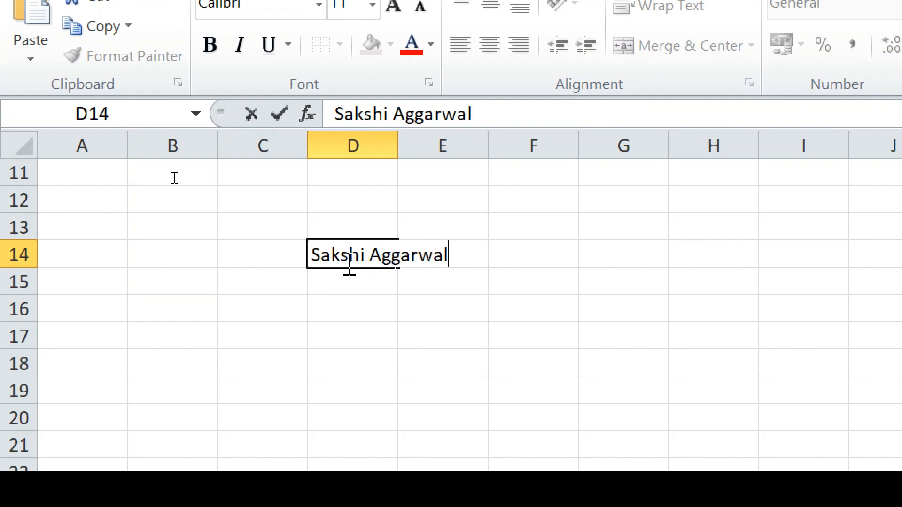
click(455, 330)
click(350, 252)
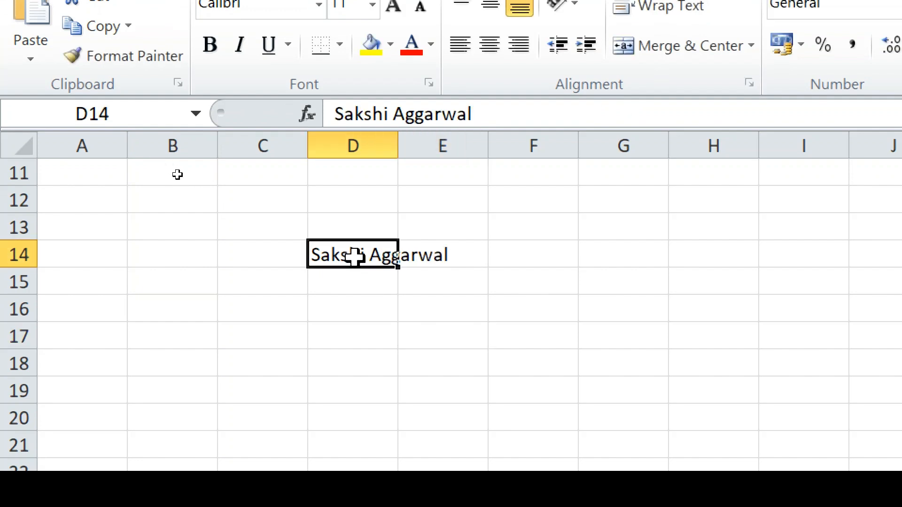
scroll(556, 206, down, 1)
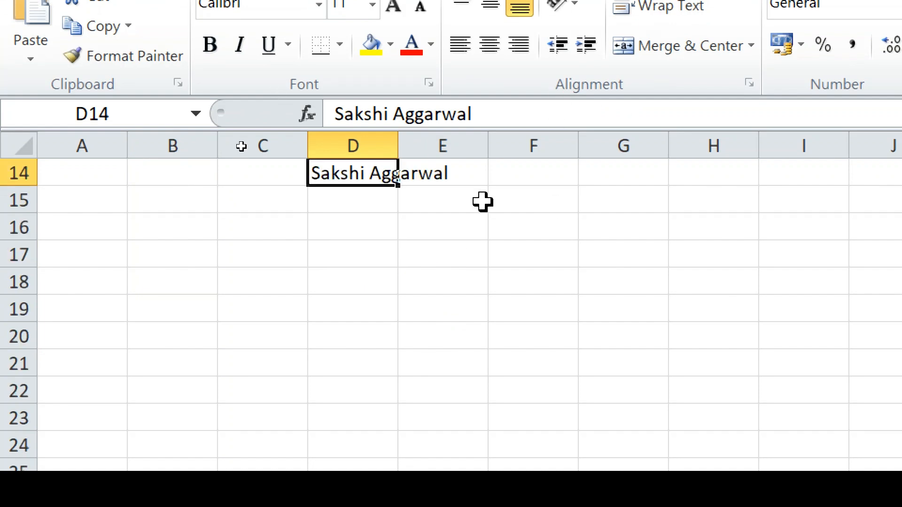
- Try Angle Counterclockwise, then Angle Clockwise orientation on the D14 text
scroll(483, 202, down, 1)
scroll(482, 203, up, 3)
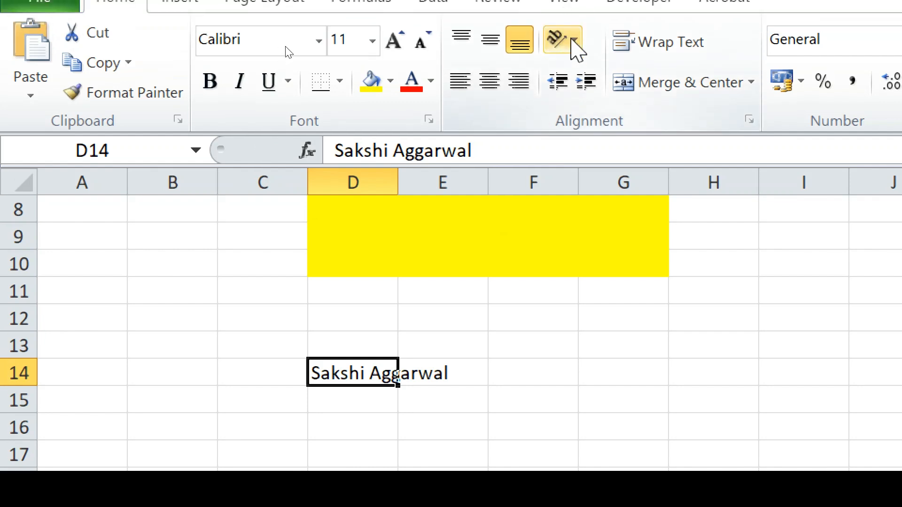
click(572, 40)
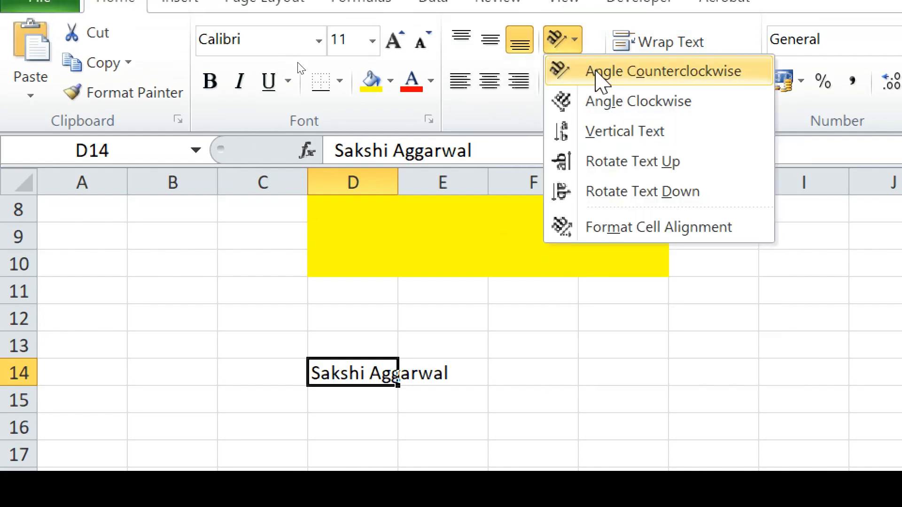
click(601, 79)
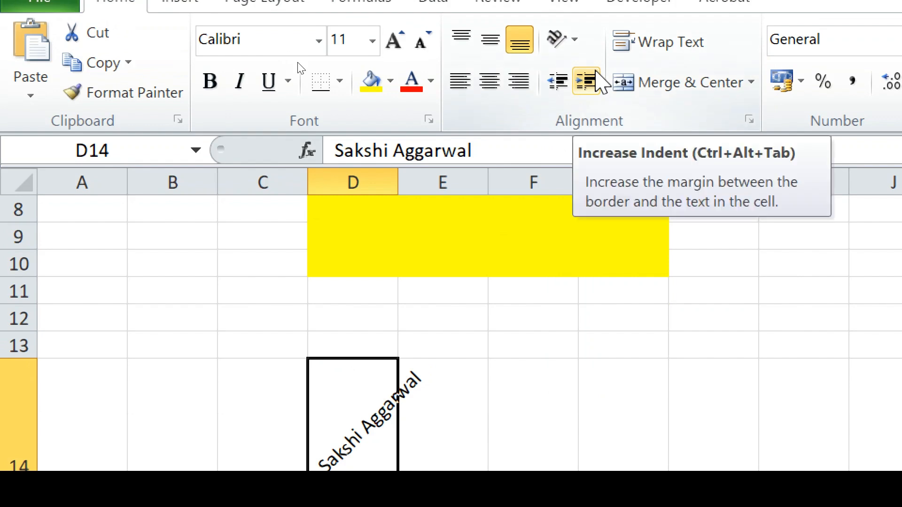
click(570, 38)
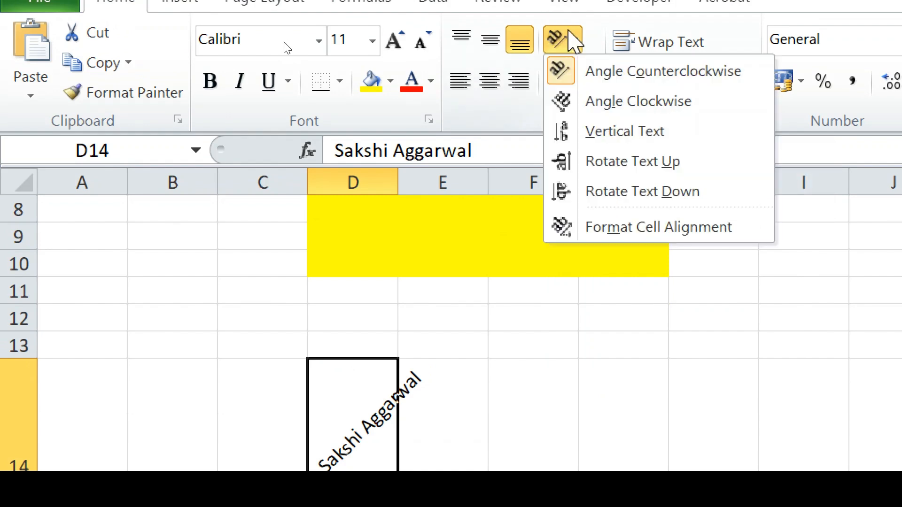
click(601, 102)
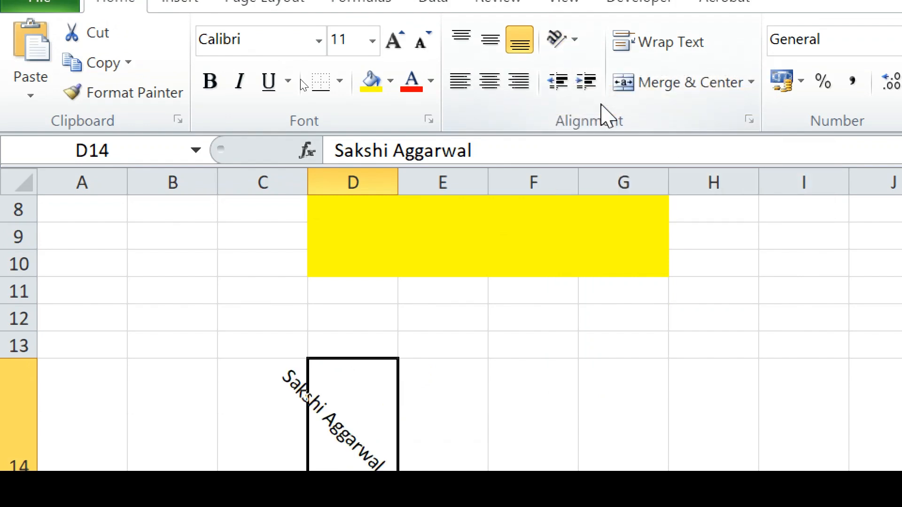
- Set D14's orientation to Vertical Text and review the stacked letters
click(575, 43)
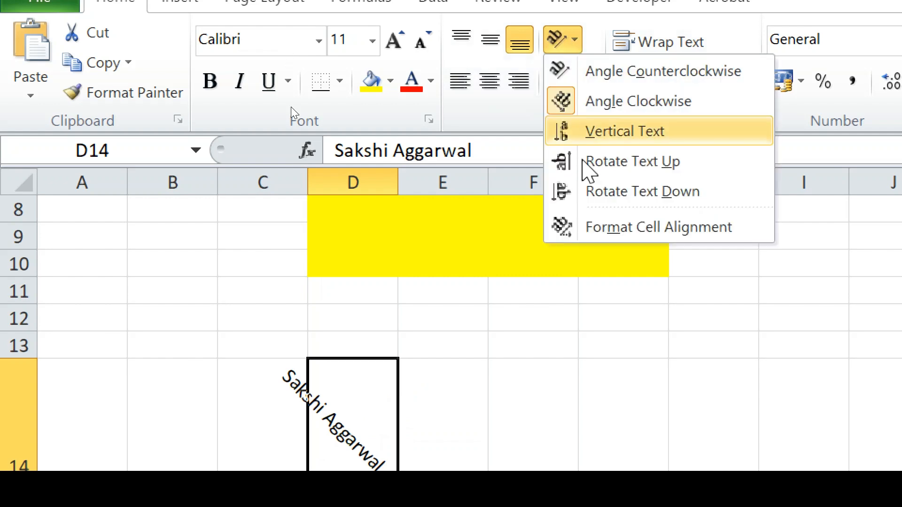
click(605, 135)
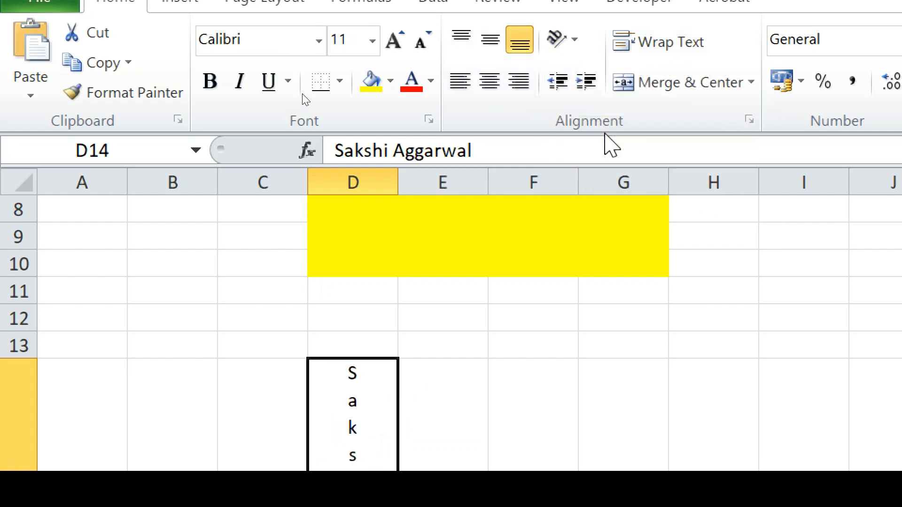
click(550, 453)
key(Down)
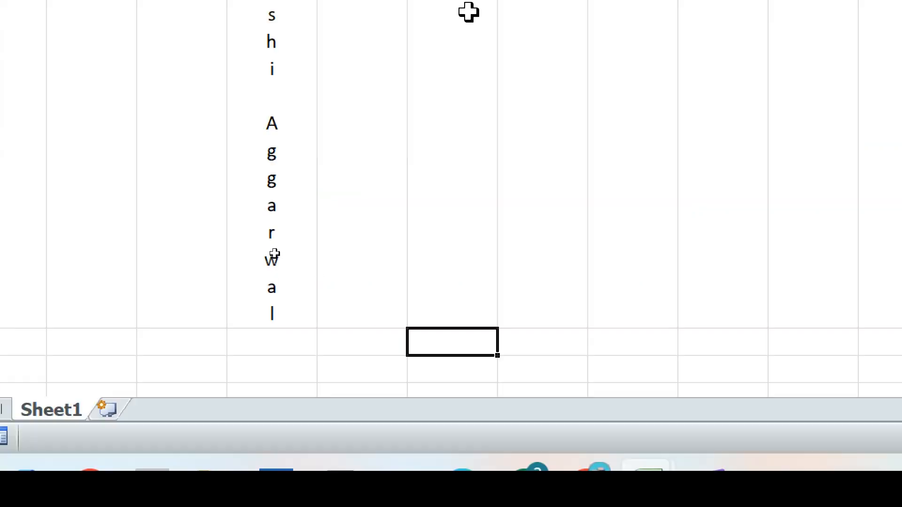
key(Down)
key(Up)
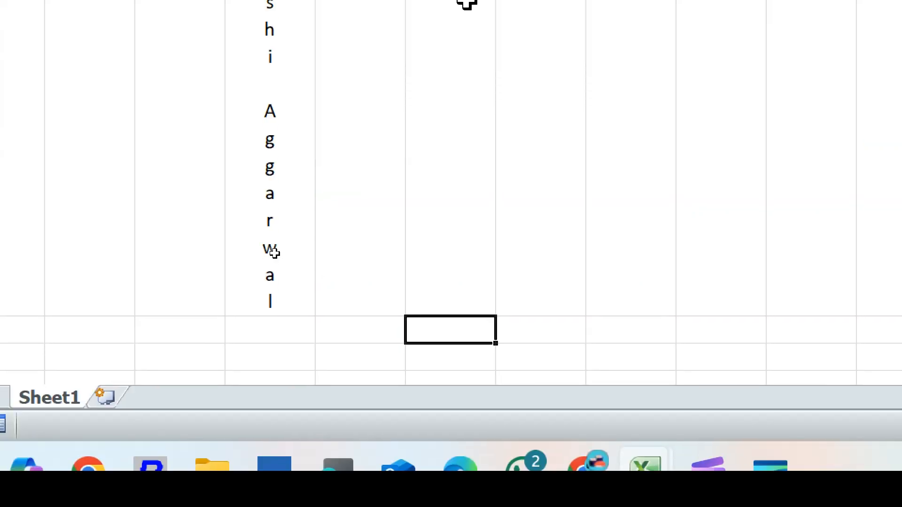
key(Up)
key(Up)
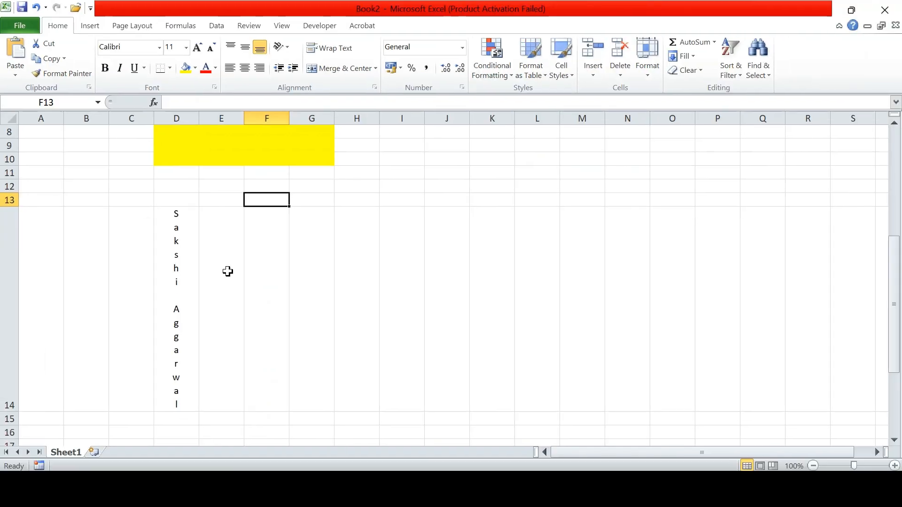
click(181, 295)
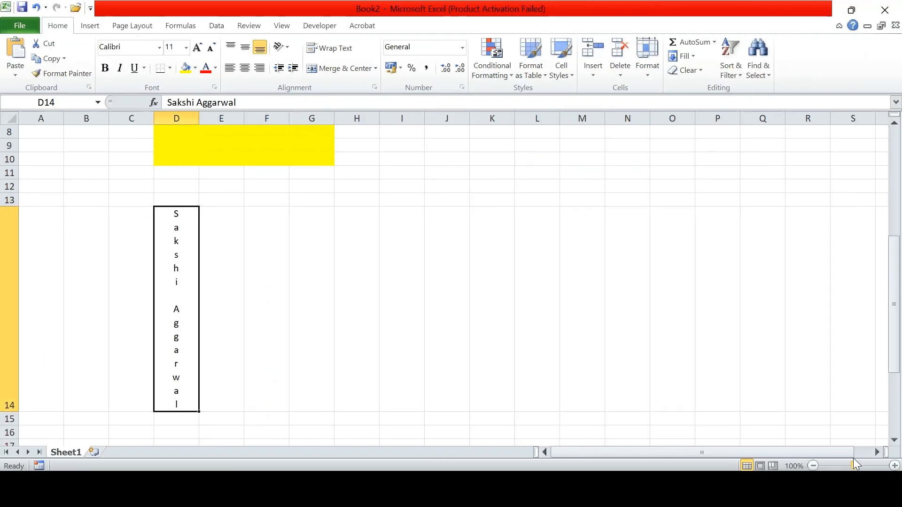
- Try Rotate Text Up and Rotate Text Down on D14's name, then settle on Angle Counterclockwise
click(895, 466)
click(895, 466)
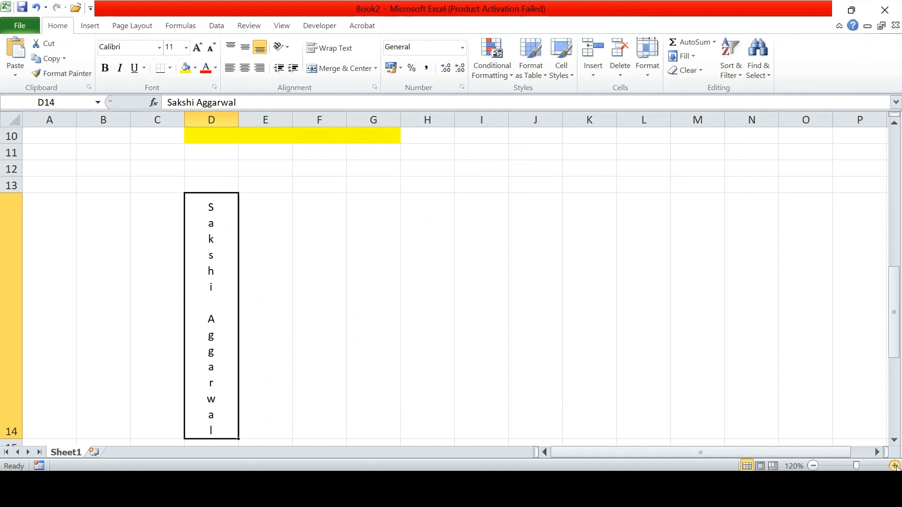
click(895, 466)
click(895, 466)
click(895, 467)
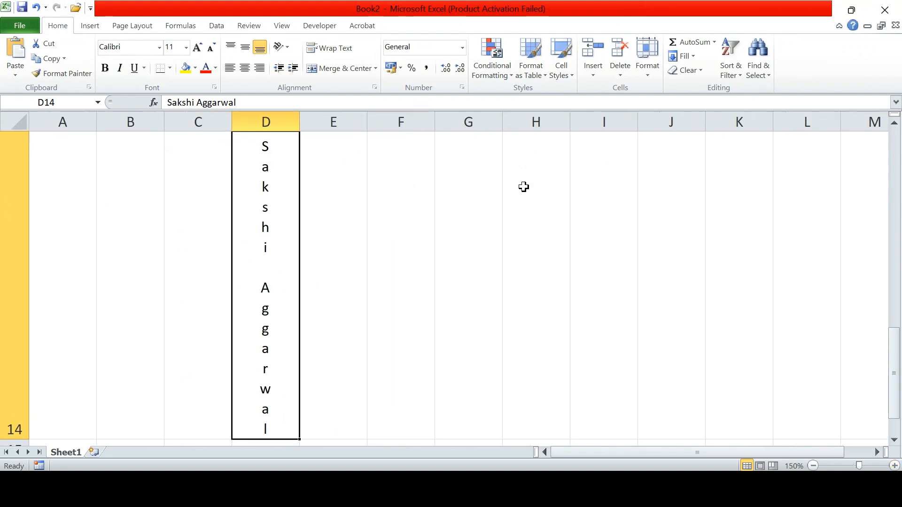
click(288, 47)
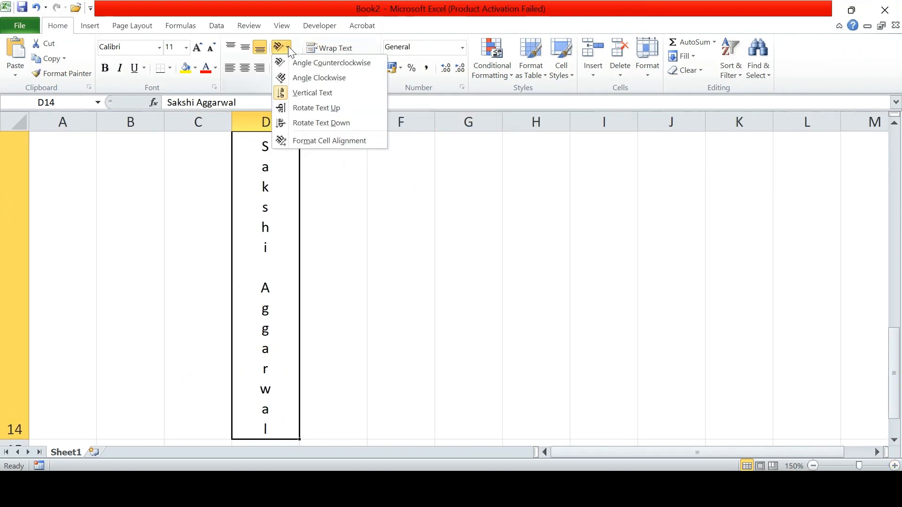
click(307, 109)
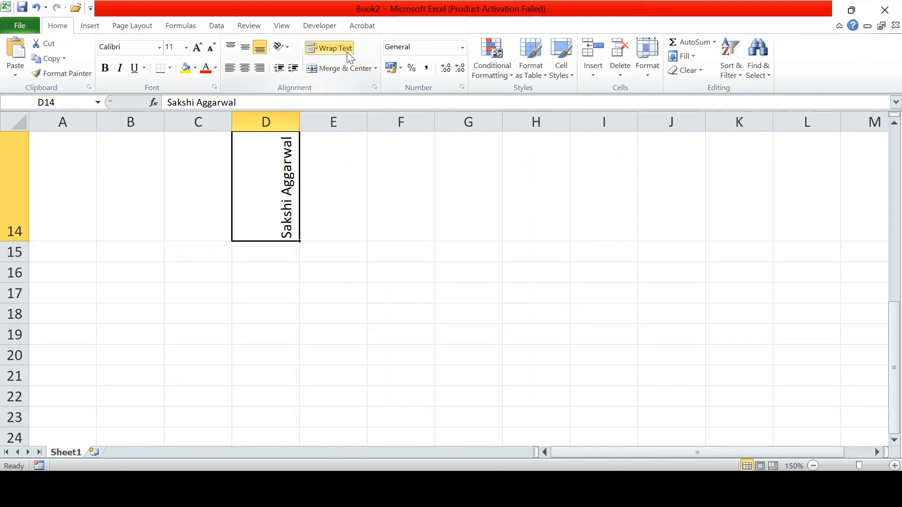
click(285, 47)
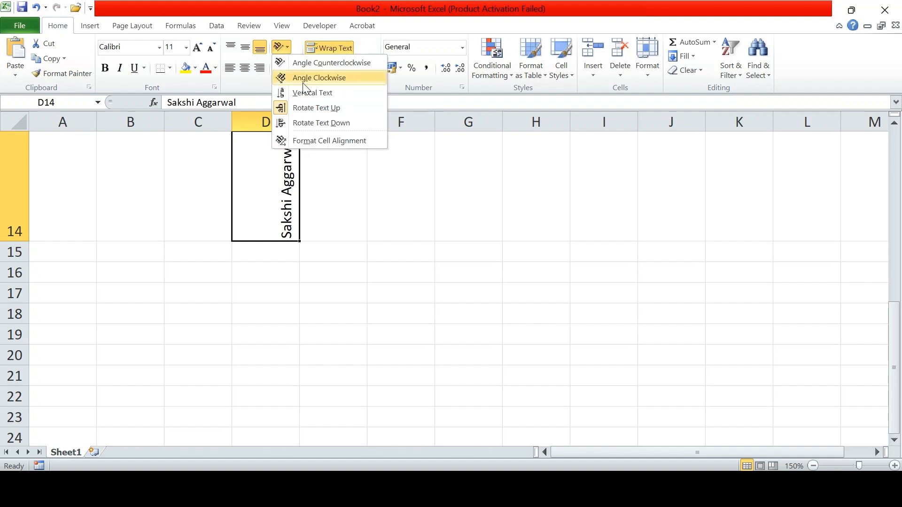
click(317, 123)
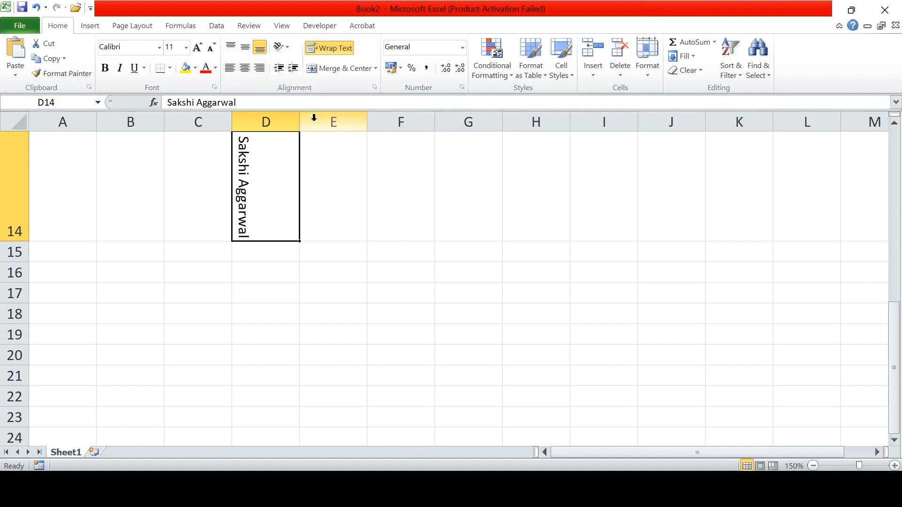
click(287, 48)
click(335, 64)
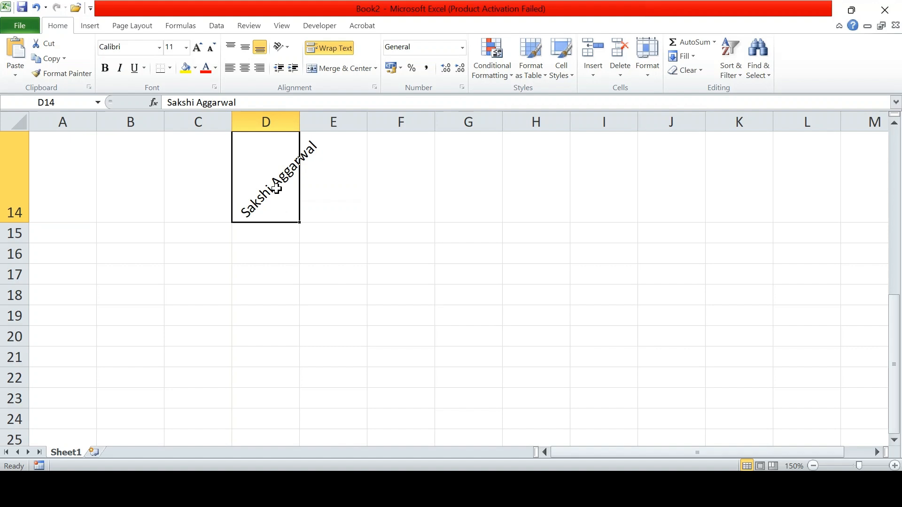
click(253, 317)
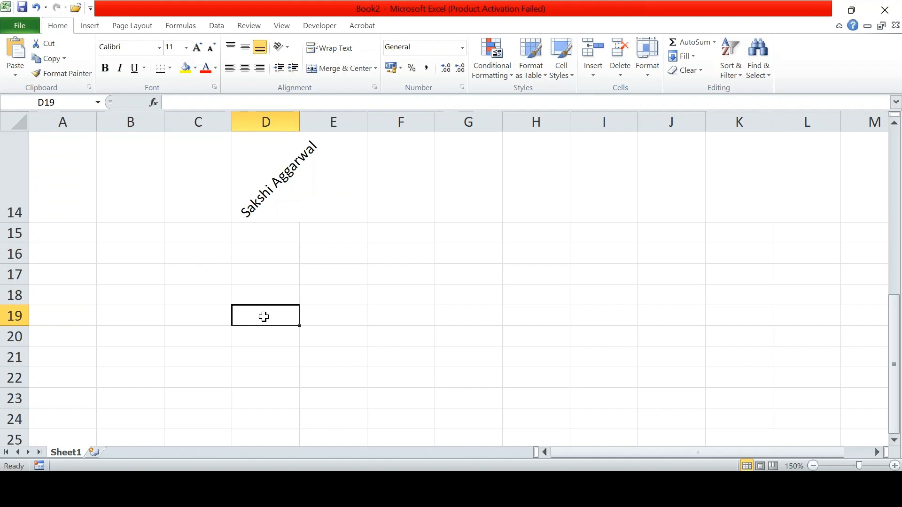
- Discard the stray entry in D19 and switch to the Book1 fruit workbook
text(=)
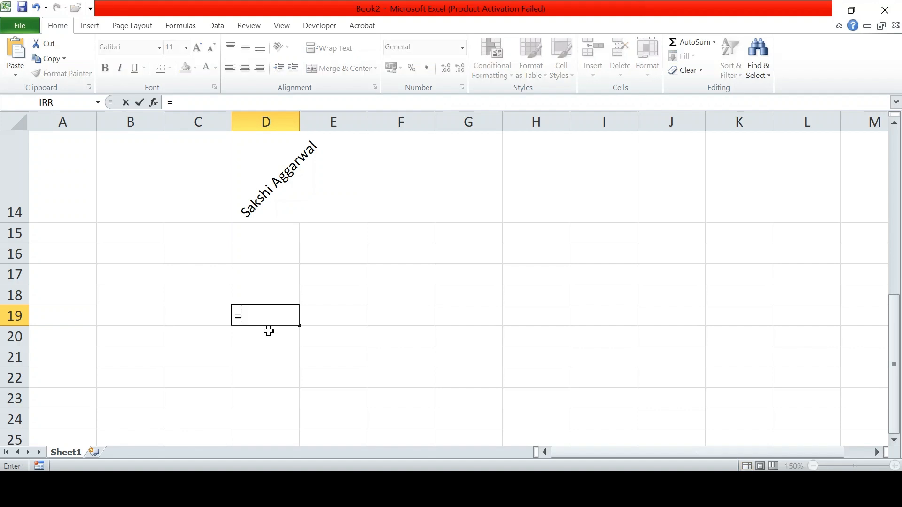
key(BackSpace)
click(268, 331)
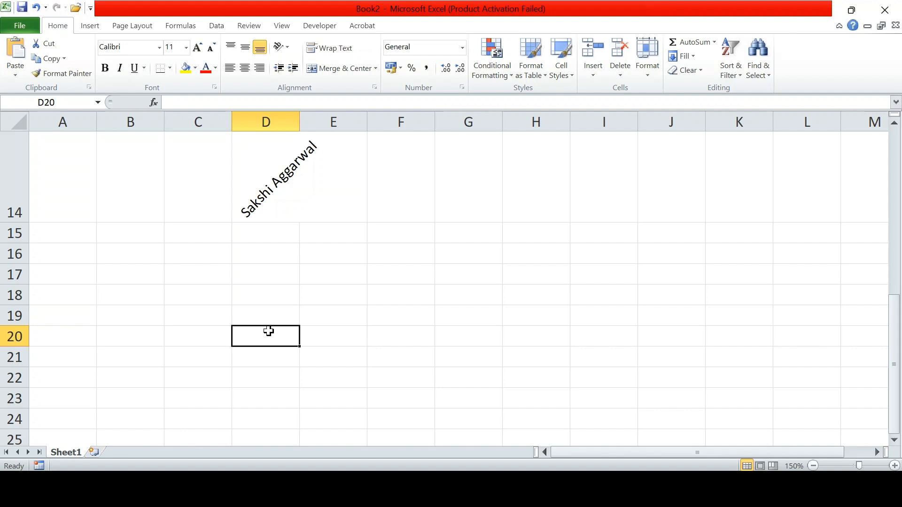
mouse_move(364, 489)
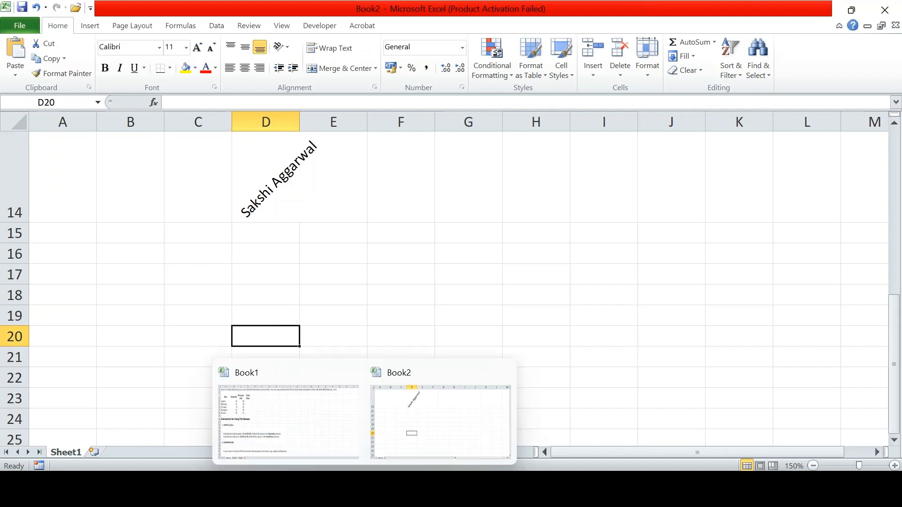
click(312, 437)
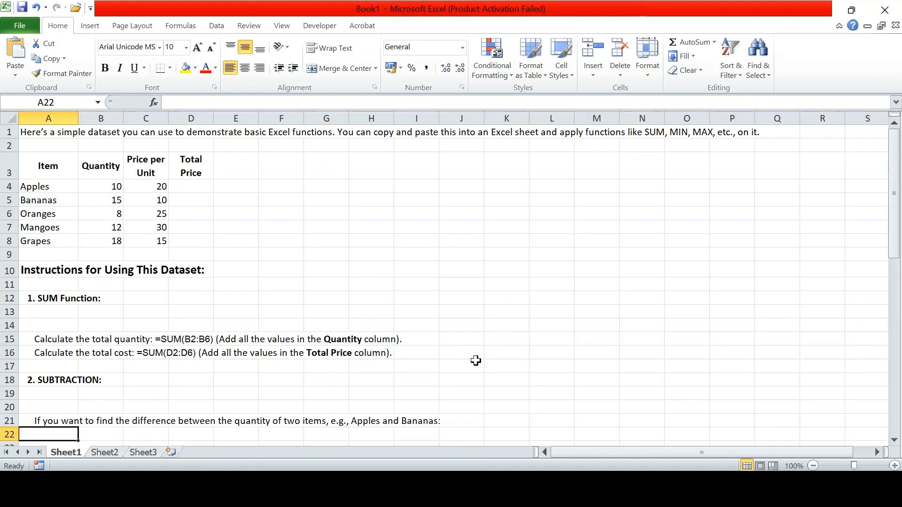
- Select the fruit table A3:D8, then the quantities B4:B8 to preview their sum
click(38, 168)
drag(44, 177, 184, 238)
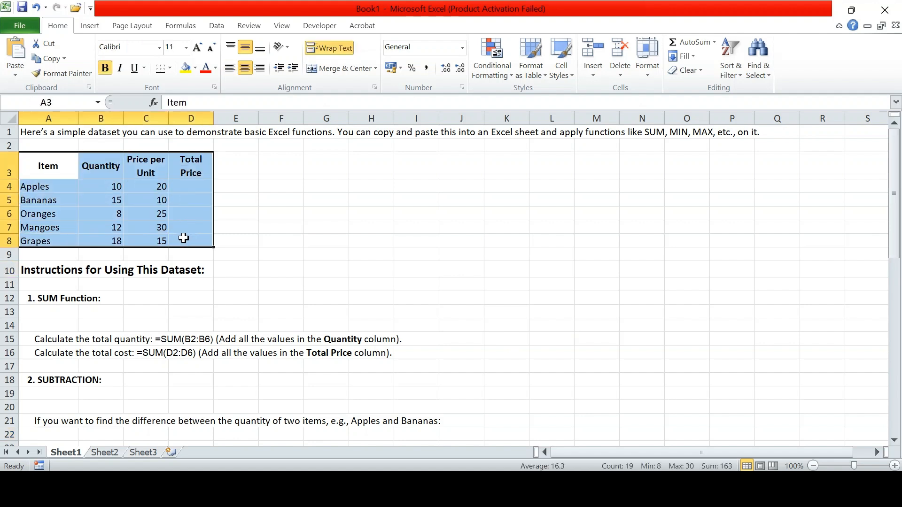
click(190, 188)
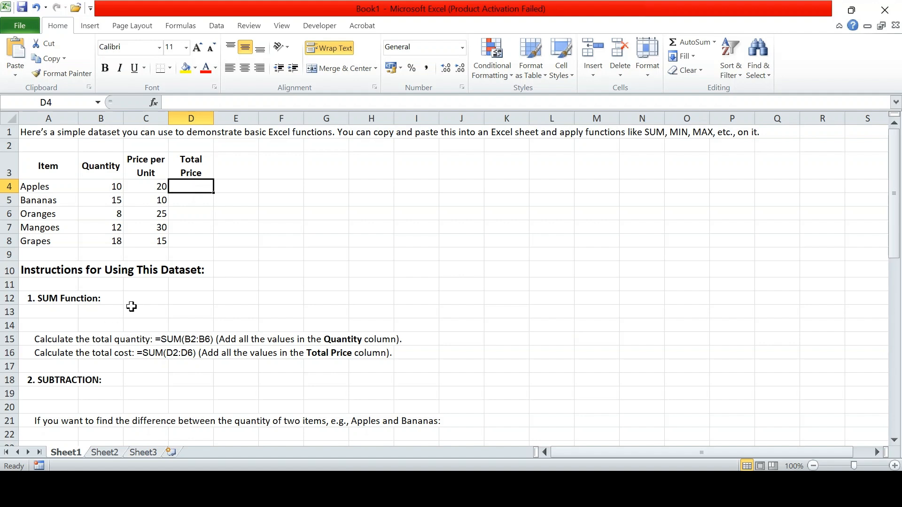
click(101, 256)
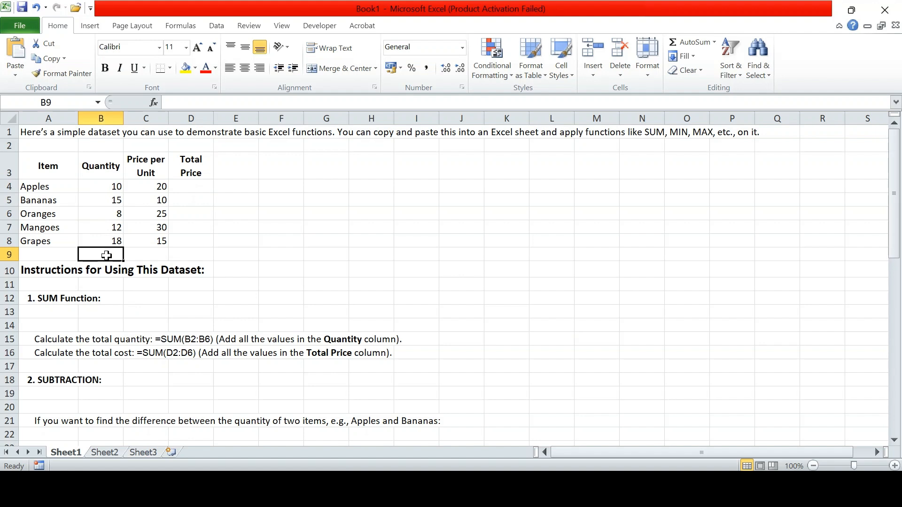
click(103, 186)
drag(104, 186, 104, 238)
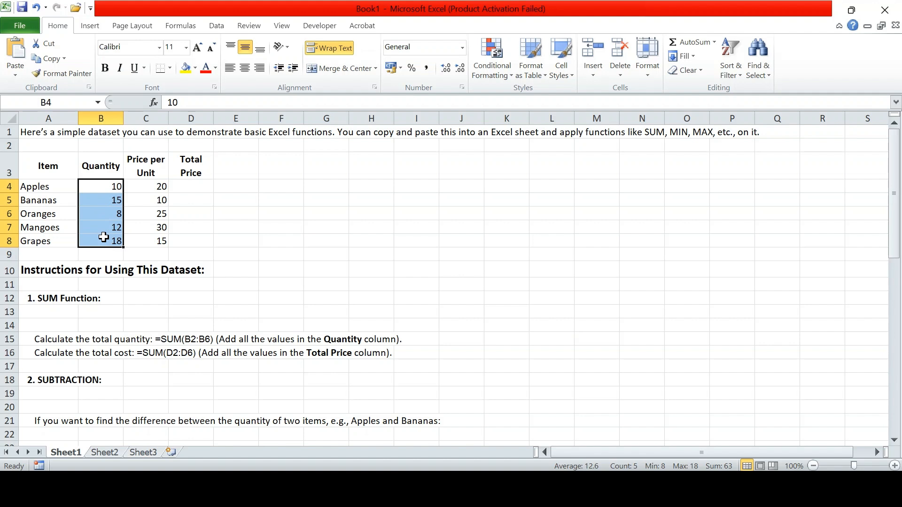
key(super+plus)
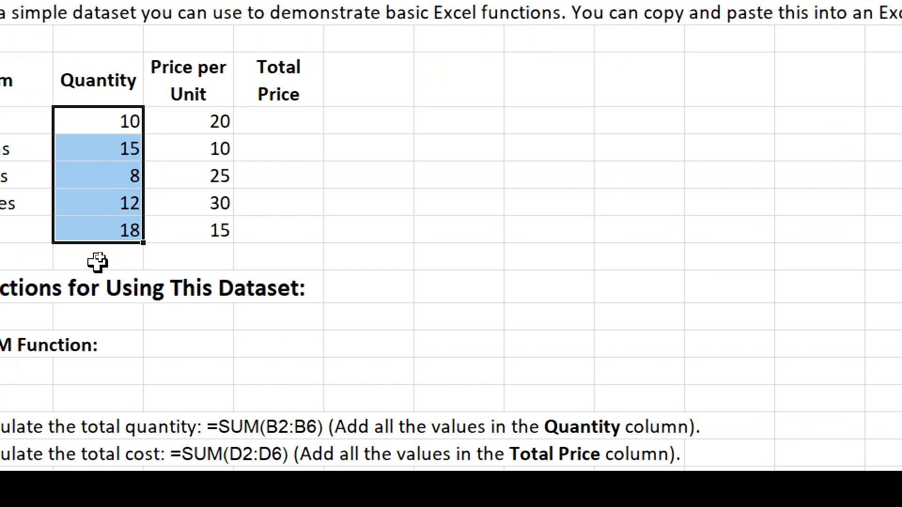
click(99, 257)
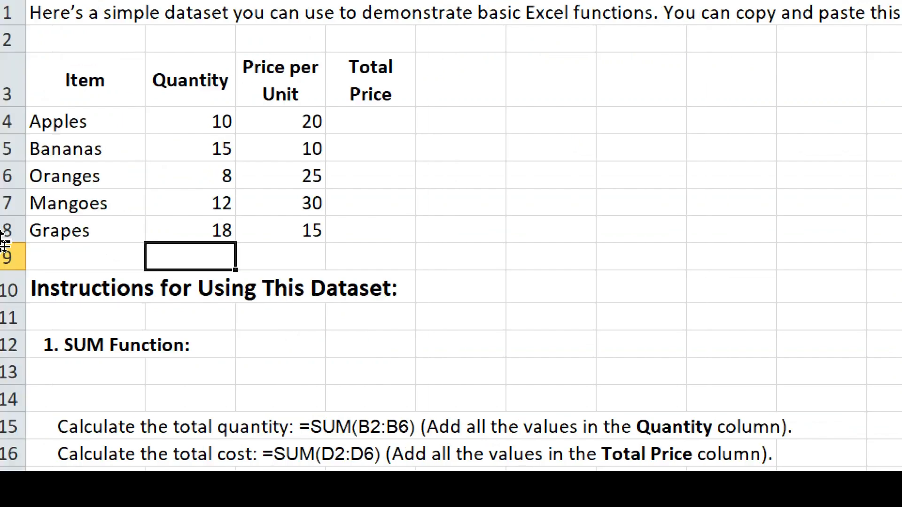
- Enter =SUM(B4:B8) in B9 so the quantities total 63
text(=)
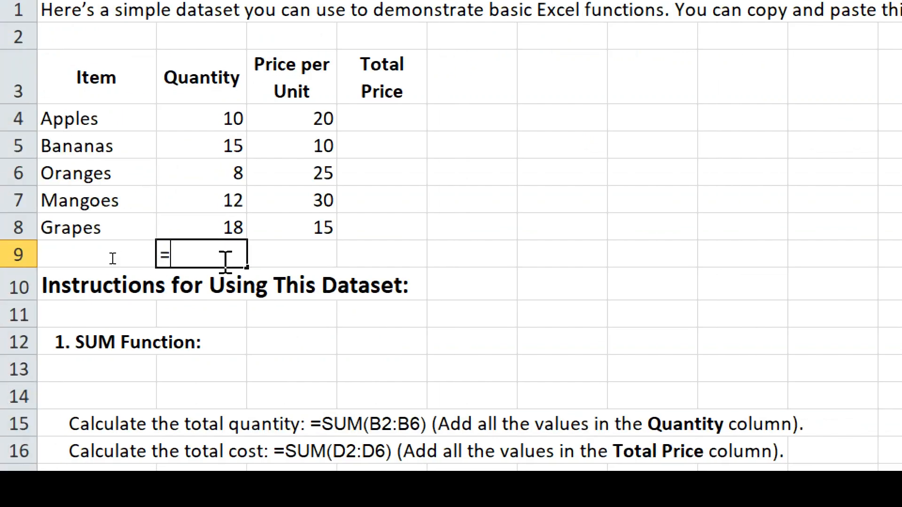
text(sum)
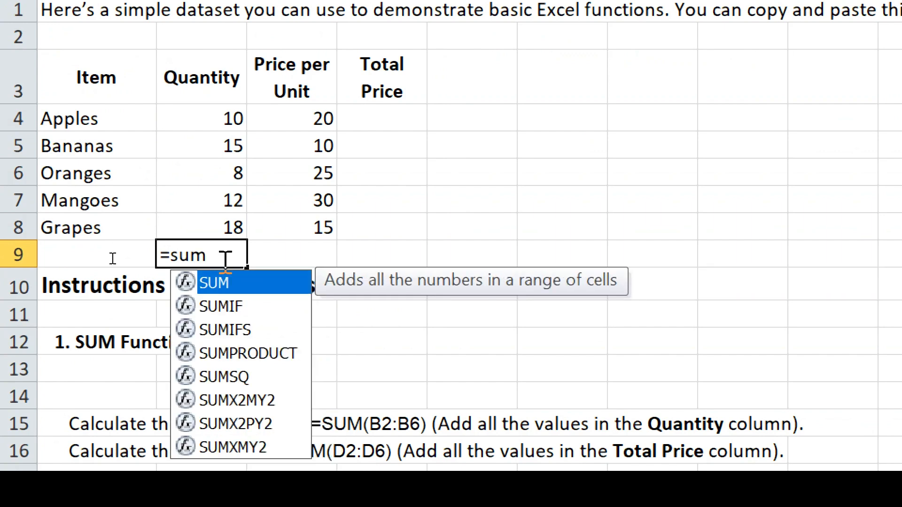
text(()
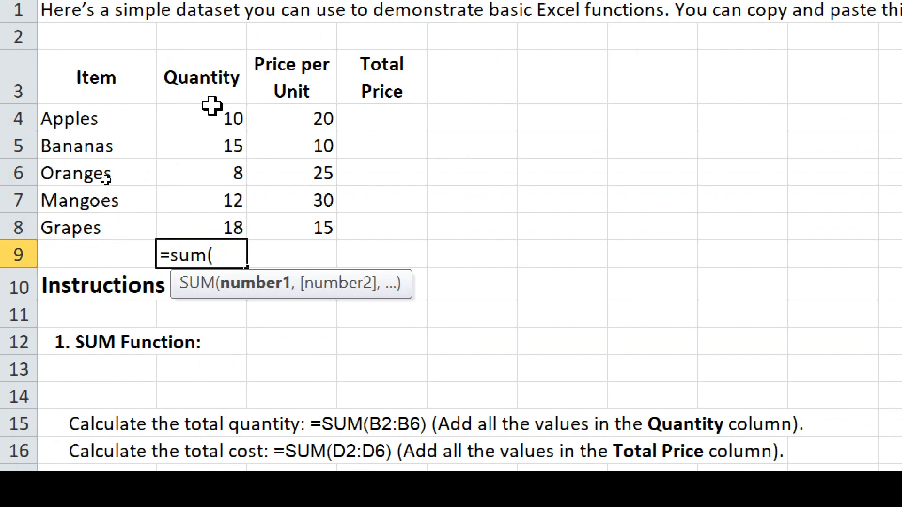
drag(212, 106, 215, 221)
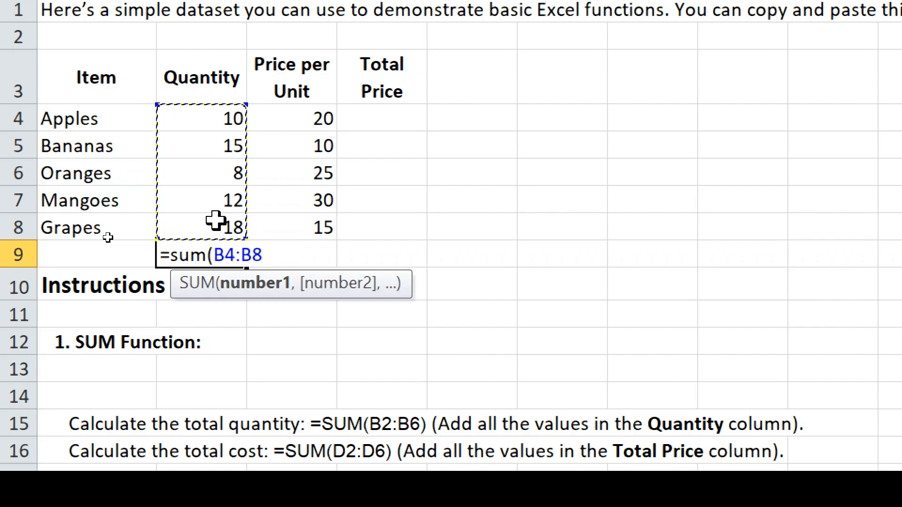
text())
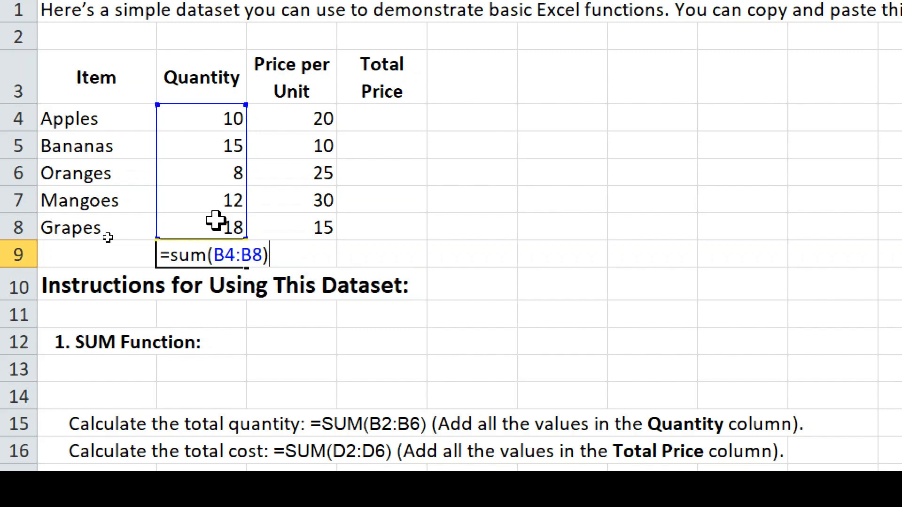
key(Return)
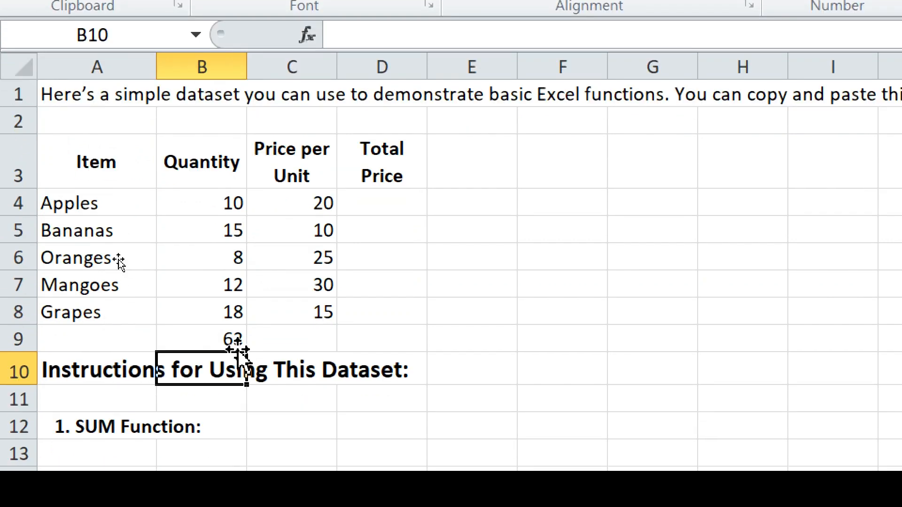
- Start typing =sum(Range) into E5 as a SUM syntax example
click(197, 332)
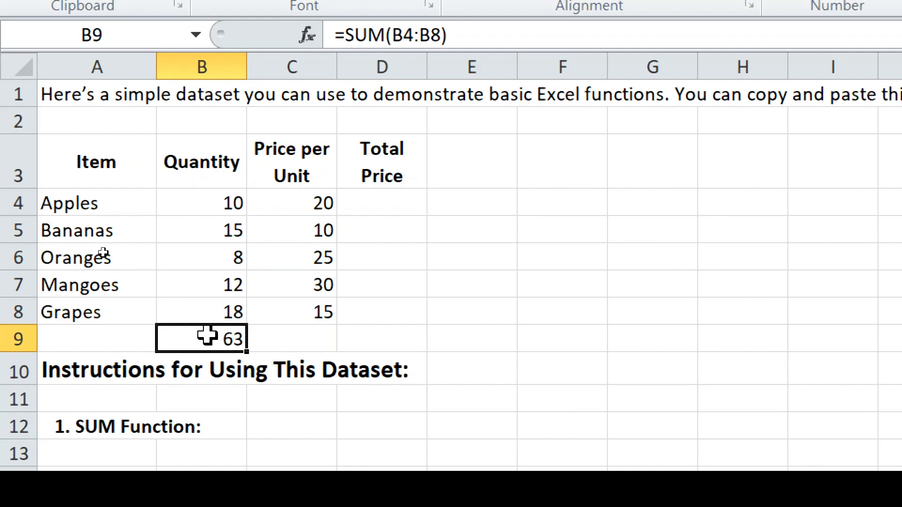
click(487, 222)
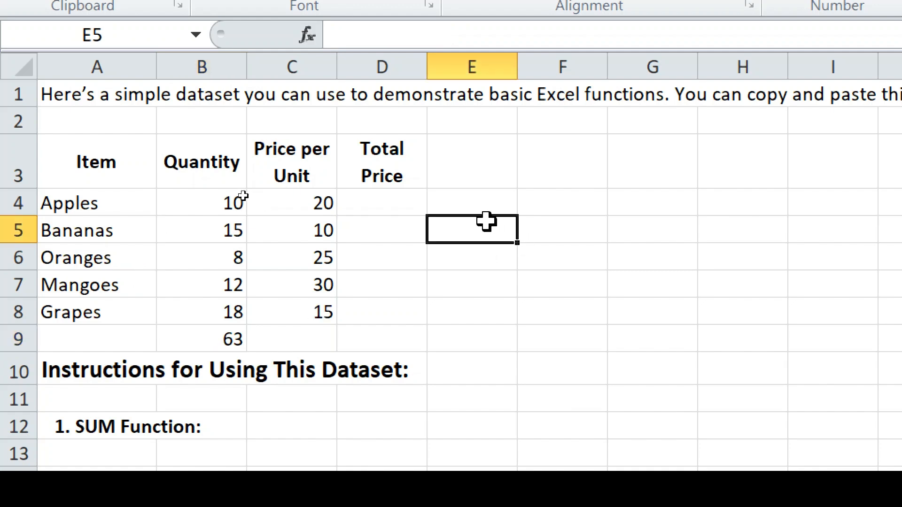
text(=)
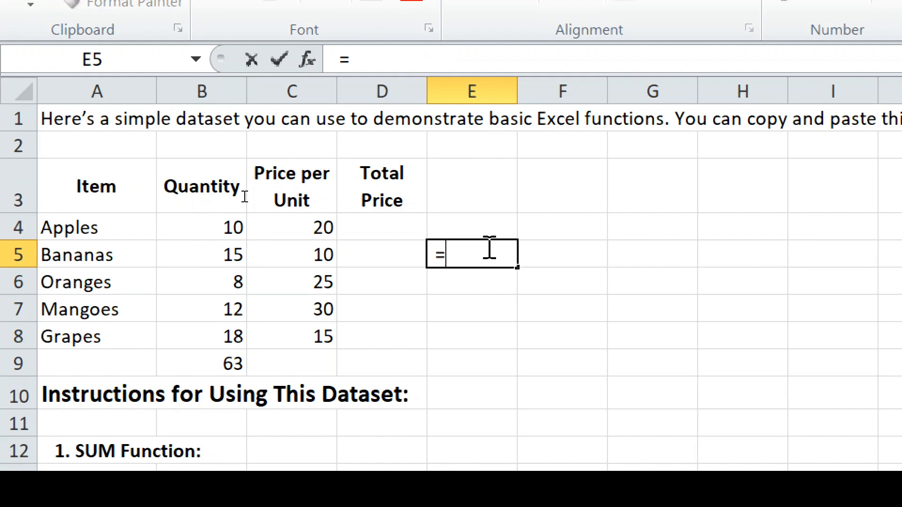
text(sum)
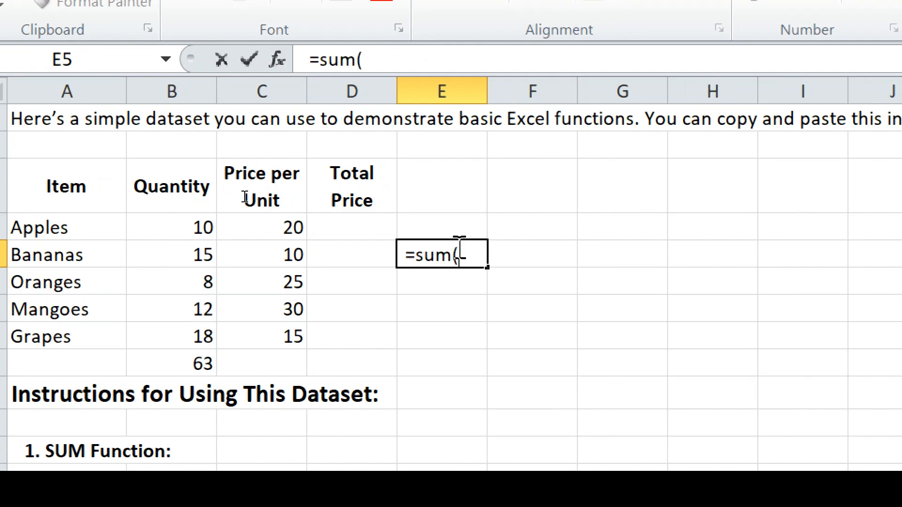
text(()
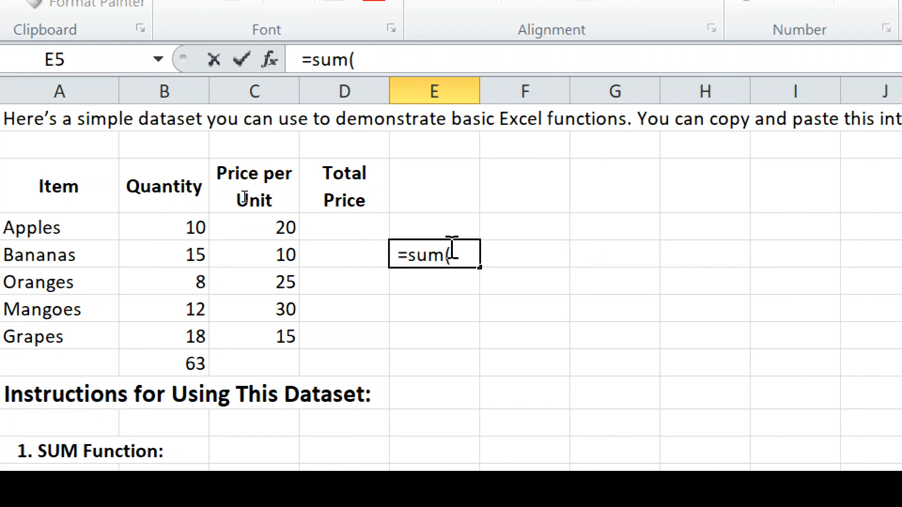
text(Ran)
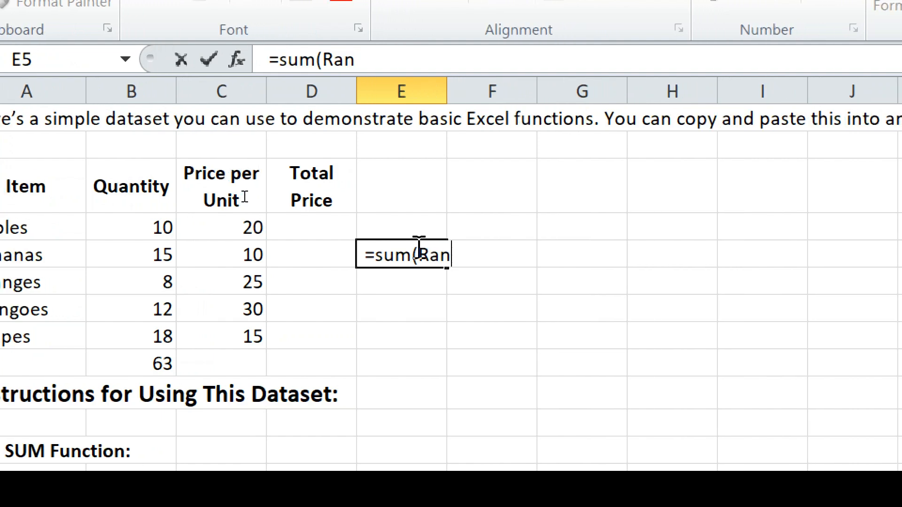
text(ge))
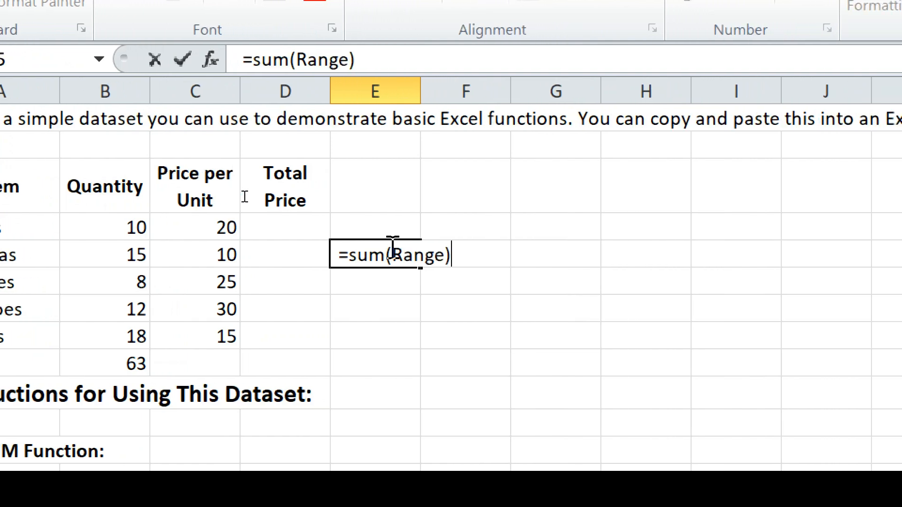
- Commit =sum(Range) in E5, then clear B9 and re-enter its total with Alt+= AutoSum
key(Return)
click(484, 272)
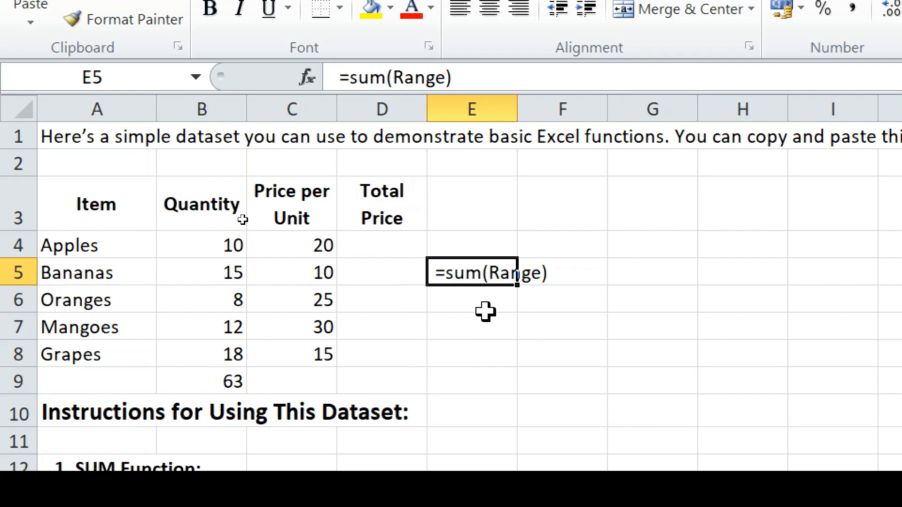
click(210, 382)
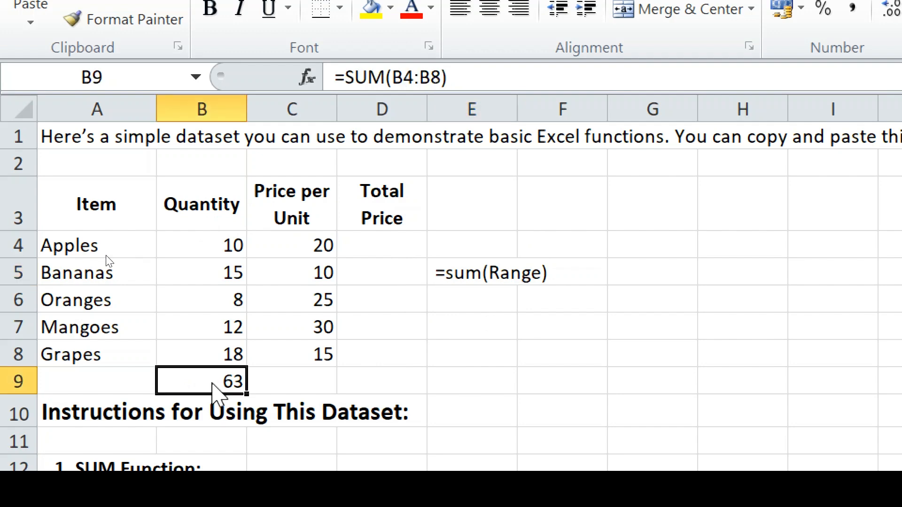
key(Delete)
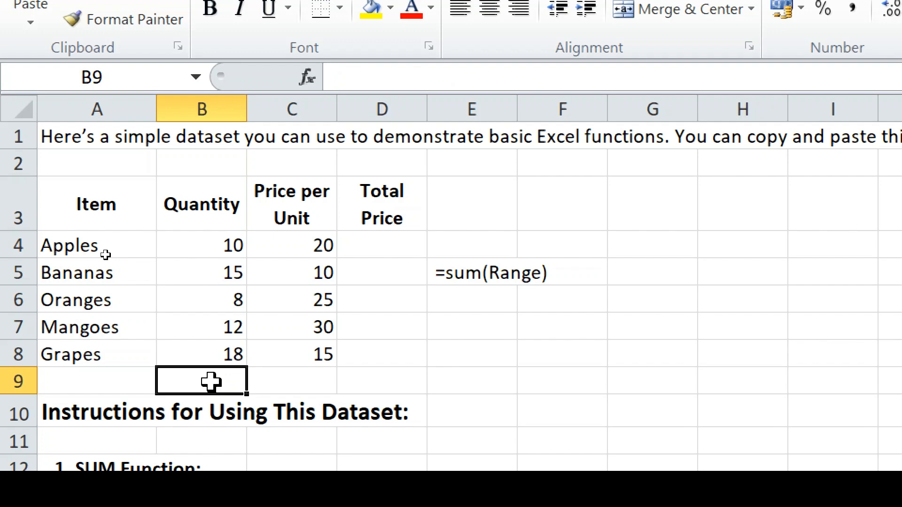
key(alt+equal)
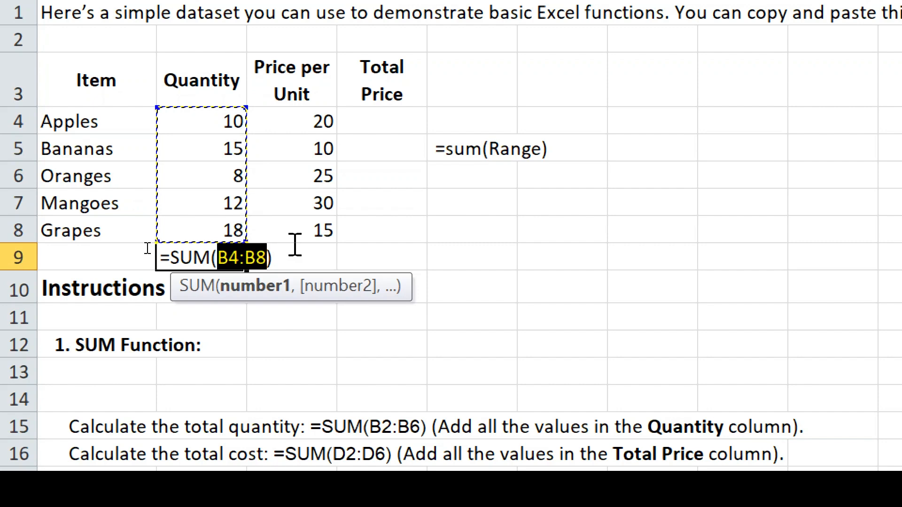
key(Return)
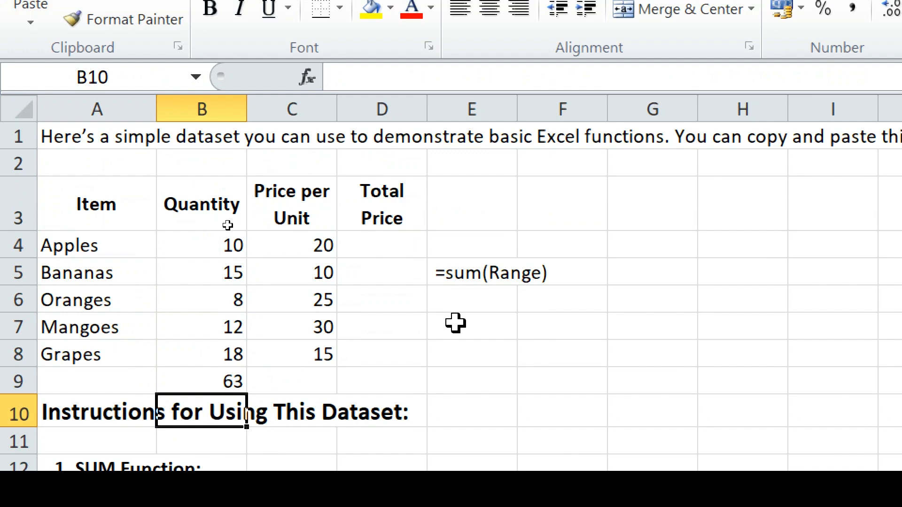
- Write the shortcut 'Alt + =' in E7 and label it 'Autosum' in F7
click(455, 323)
text(Alt)
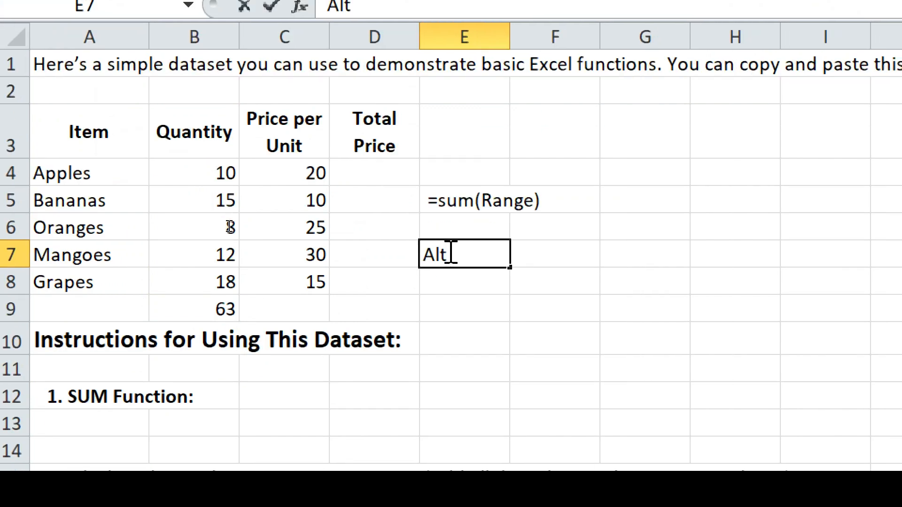
text( +)
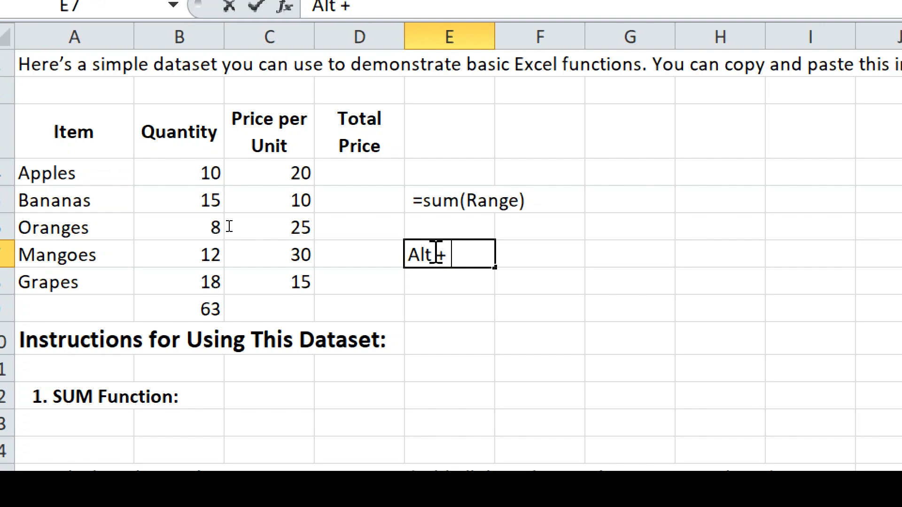
text( =)
click(453, 308)
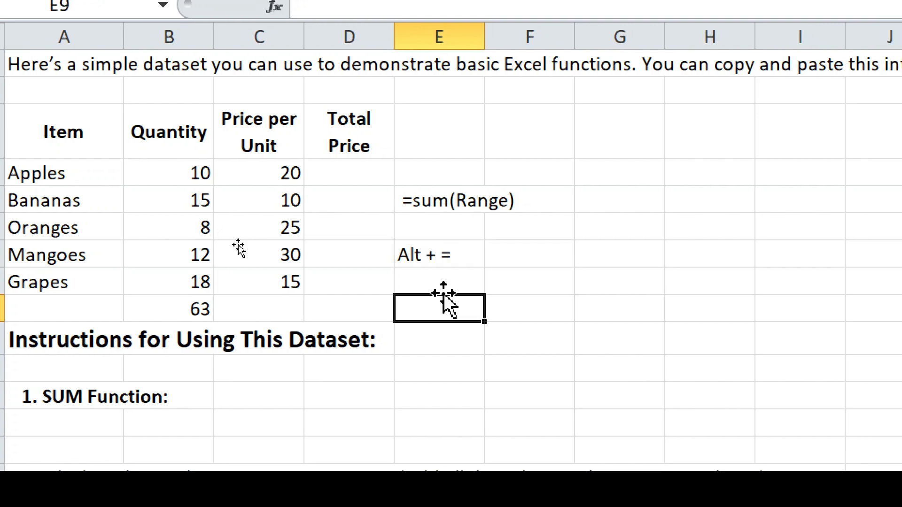
click(516, 254)
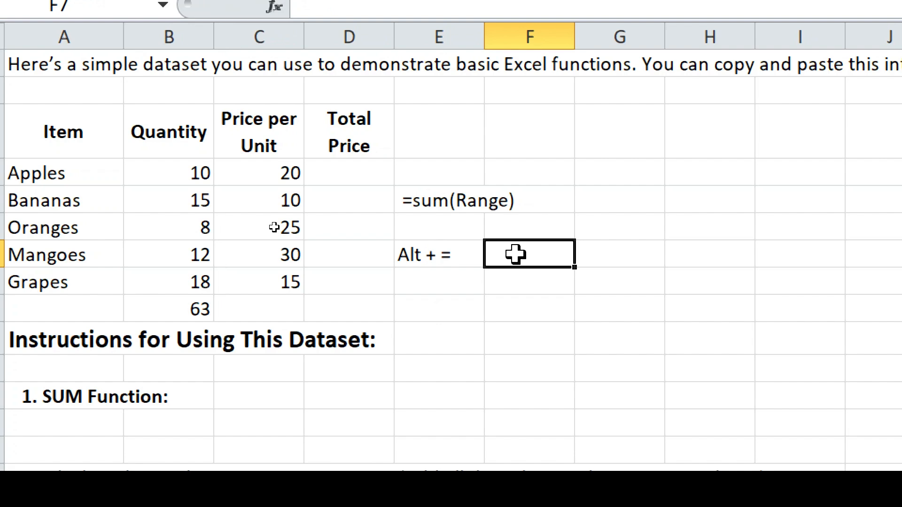
text(Autosu)
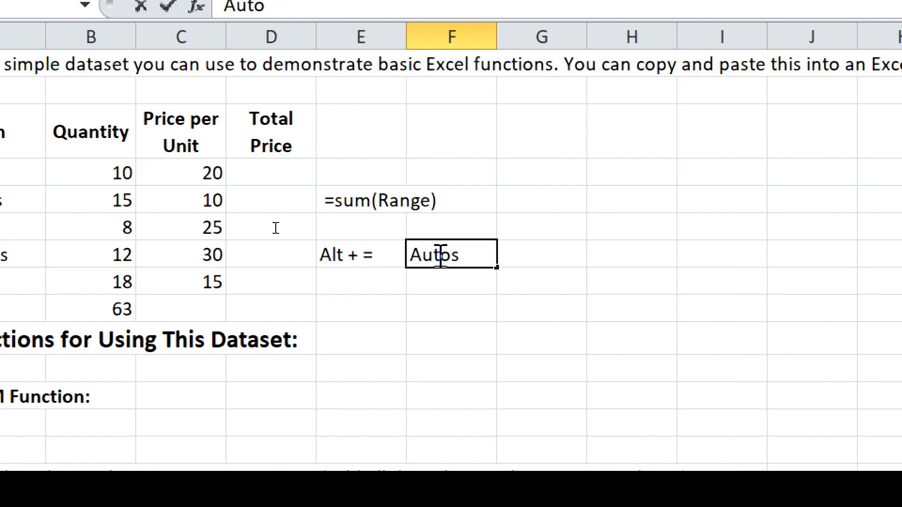
text(m)
key(Return)
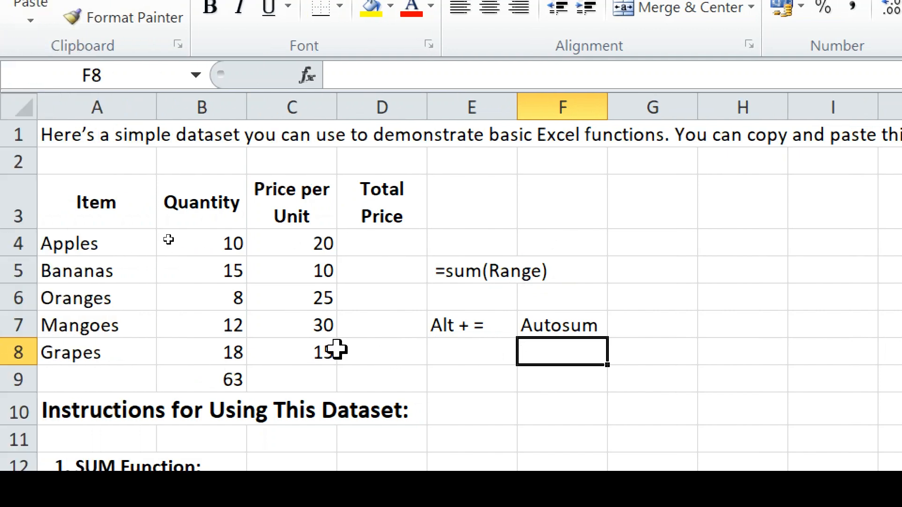
scroll(337, 350, down, 2)
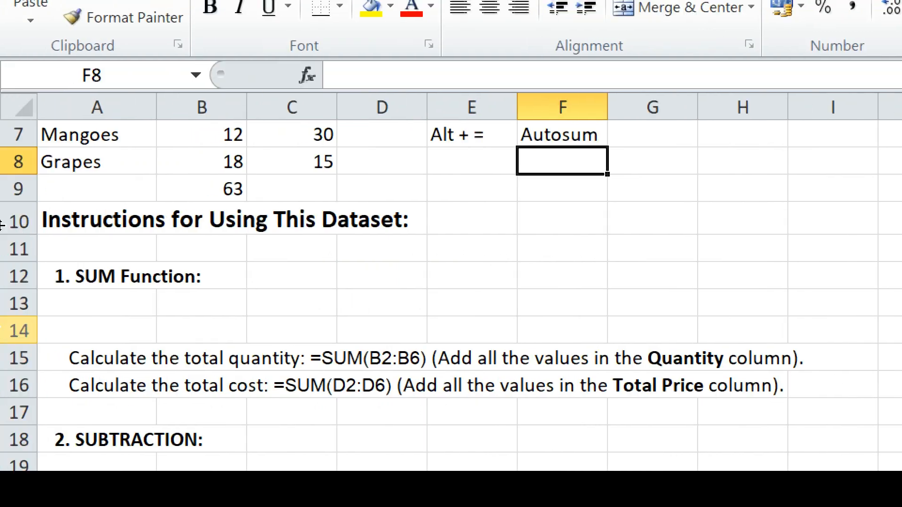
- AutoSum the Price per Unit values into C9 as =SUM(C4:C8), giving 100
click(308, 203)
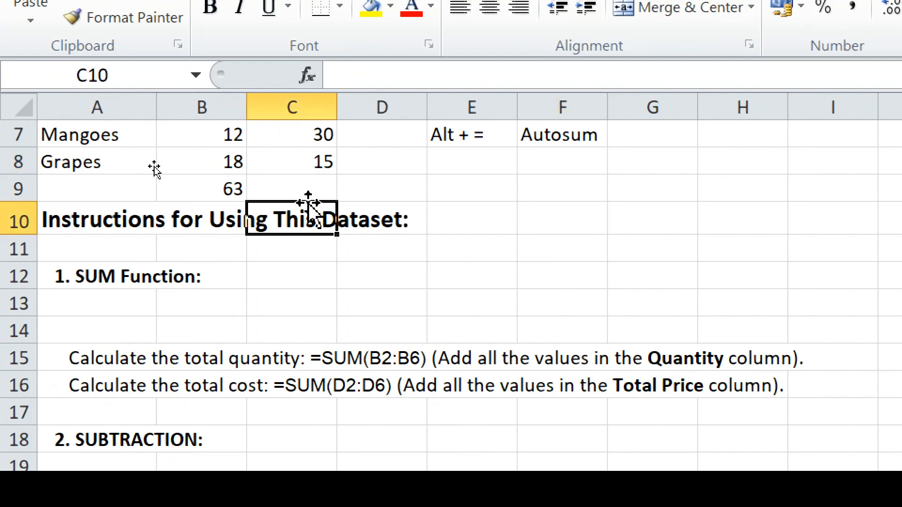
click(304, 187)
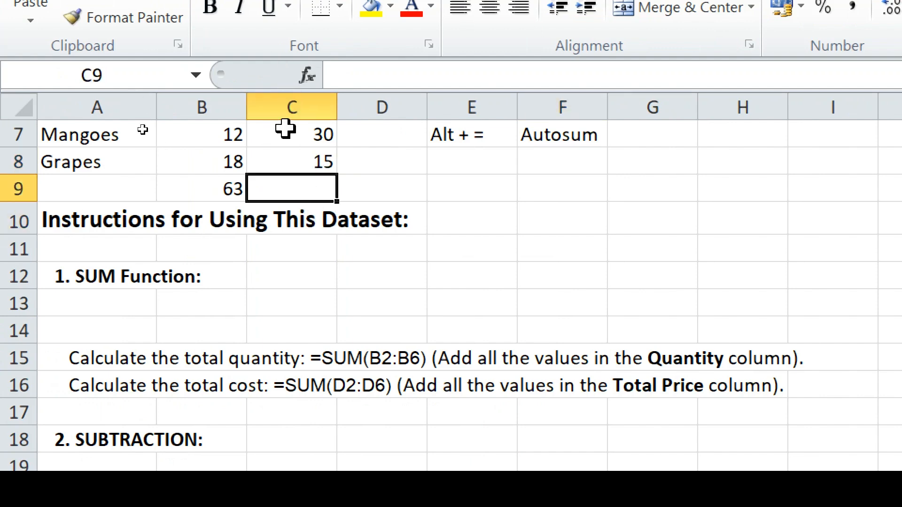
key(Up)
key(Up)
key(Up)
key(Up)
key(Up)
key(Up)
key(Up)
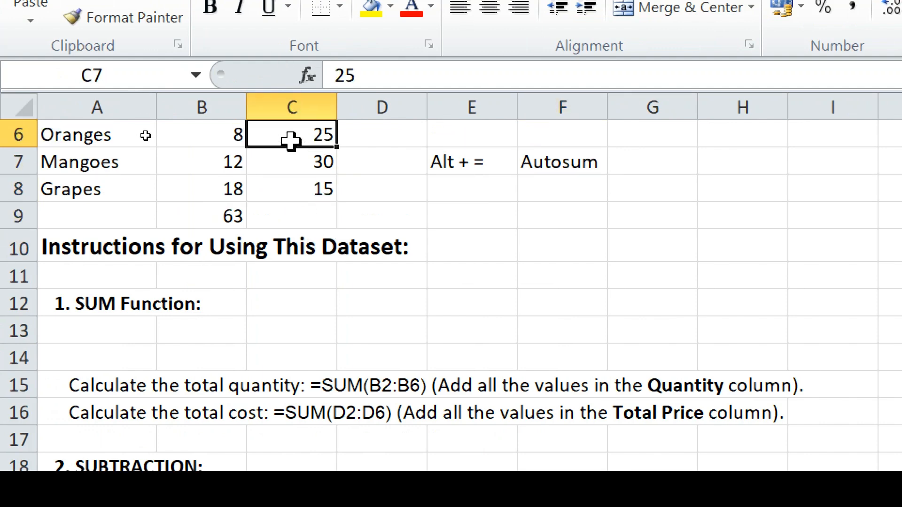
key(Down)
key(Down)
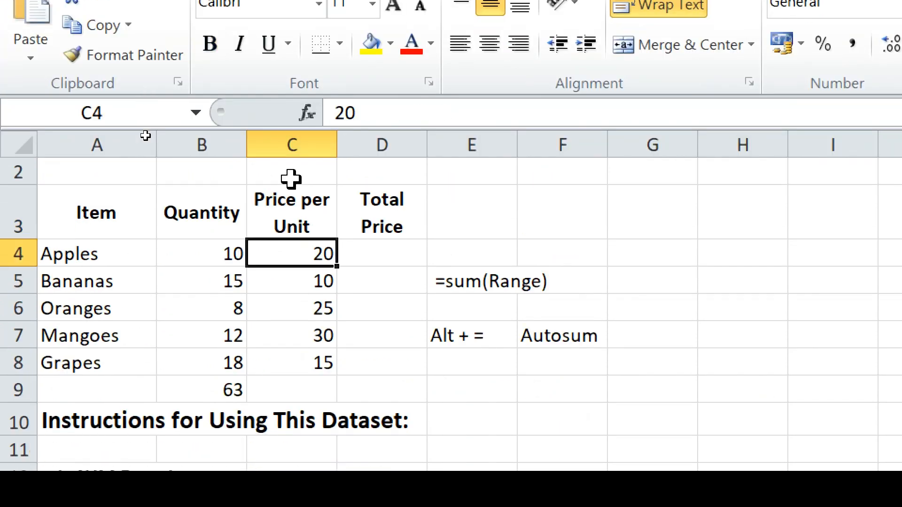
key(Right)
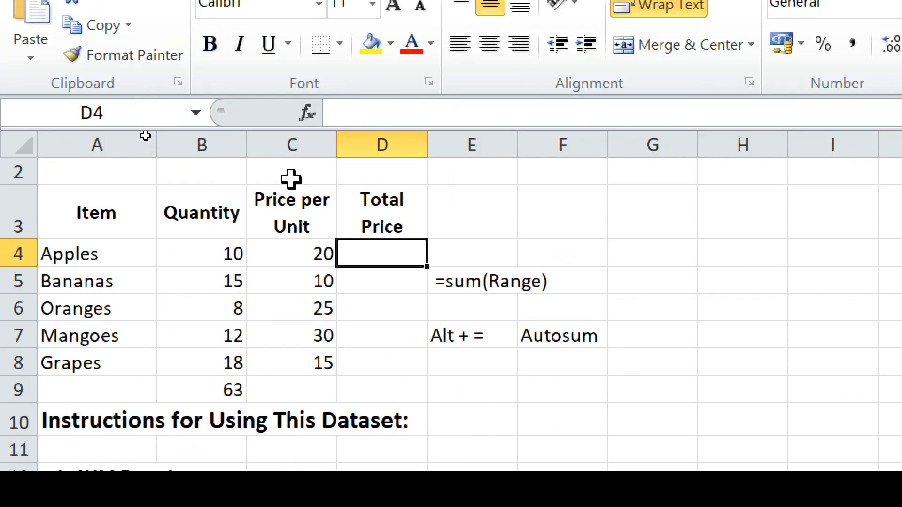
click(299, 394)
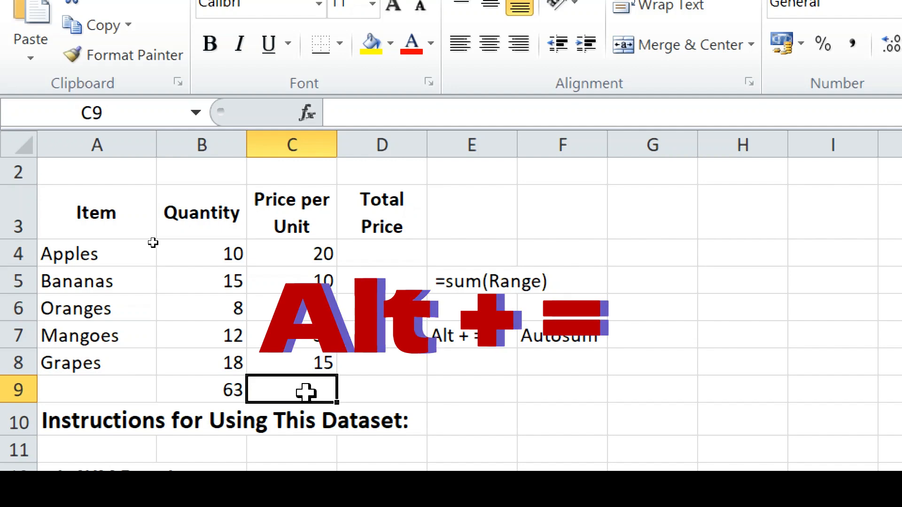
key(alt+equal)
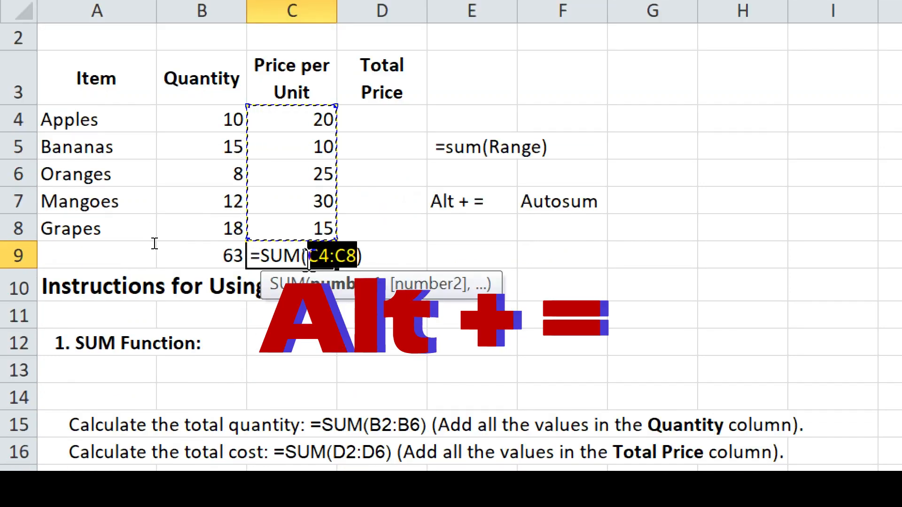
key(Return)
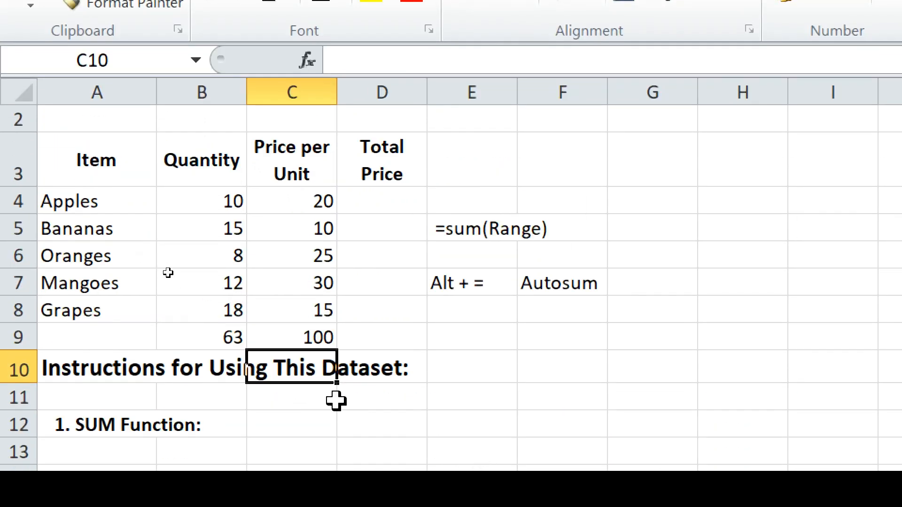
scroll(336, 401, down, 1)
scroll(336, 401, down, 1)
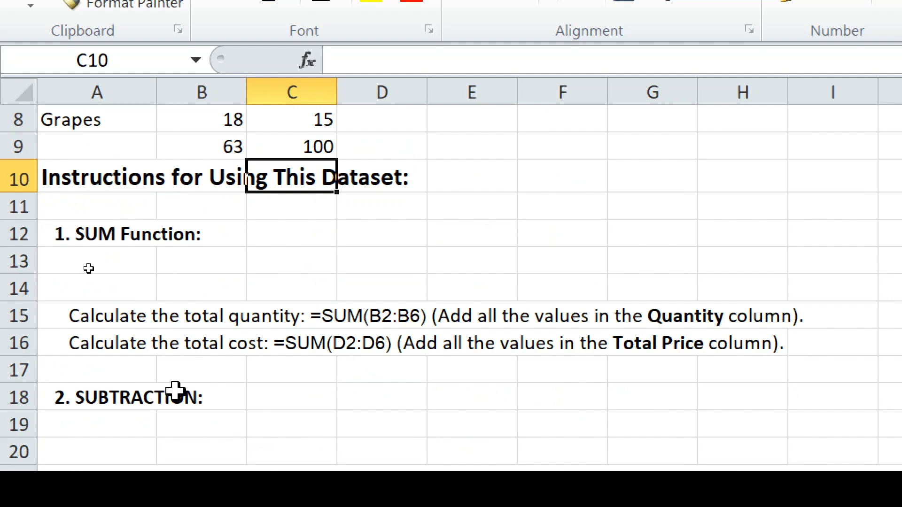
scroll(257, 402, down, 1)
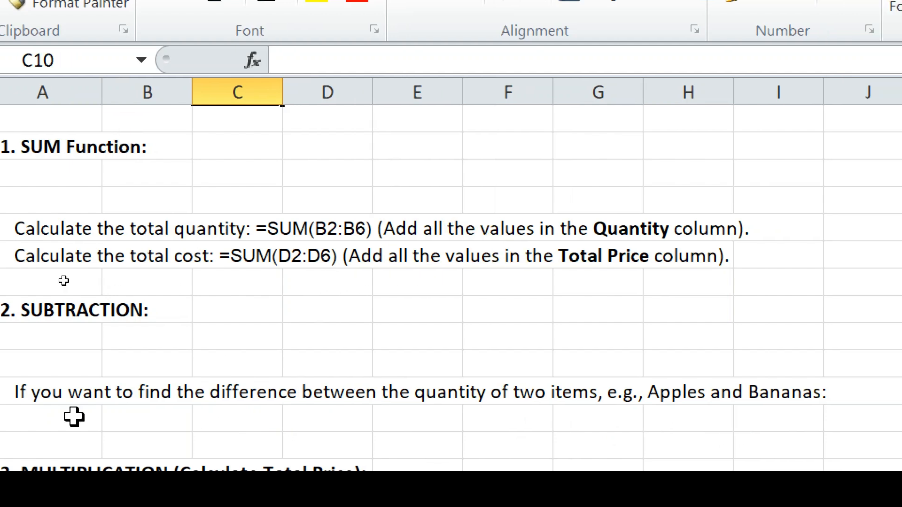
scroll(246, 344, up, 2)
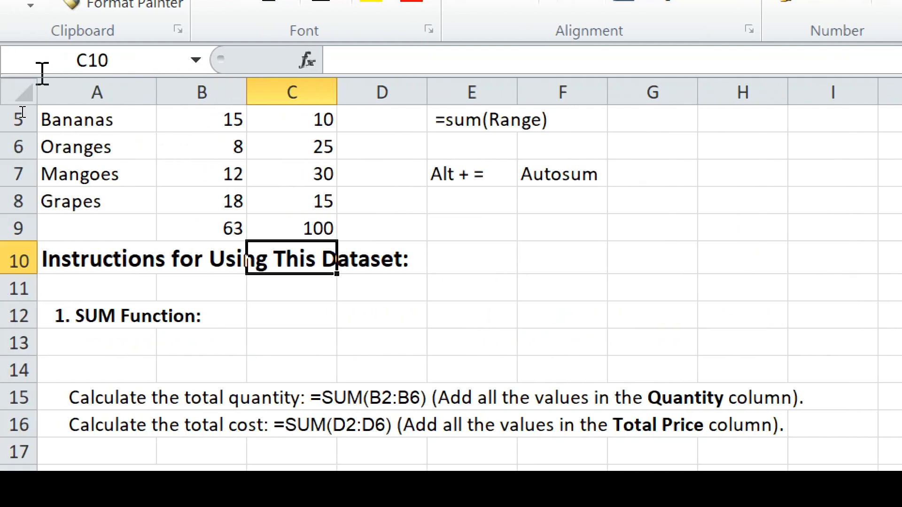
click(63, 175)
key(Up)
key(Up)
key(Up)
key(Up)
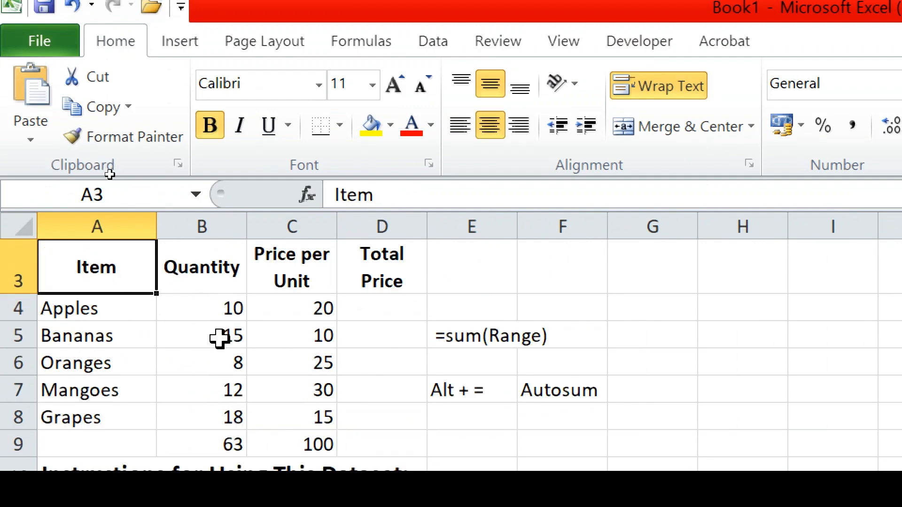
- Enter =B5-B4 in E4, subtracting the Apples quantity from Bananas to get 5
click(664, 335)
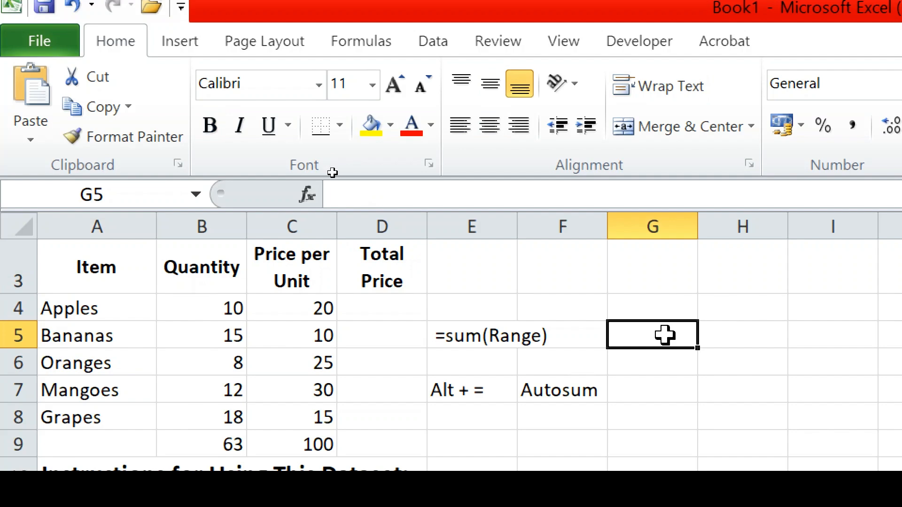
click(472, 308)
text(=)
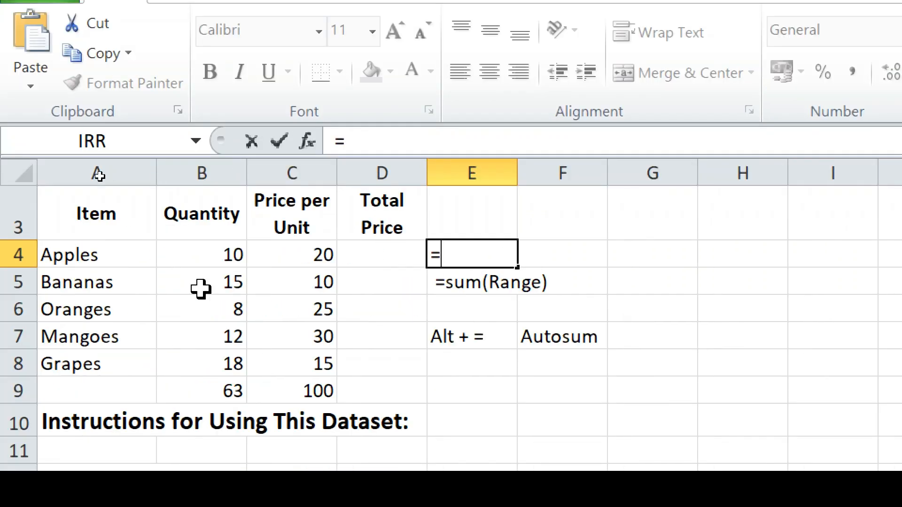
click(216, 282)
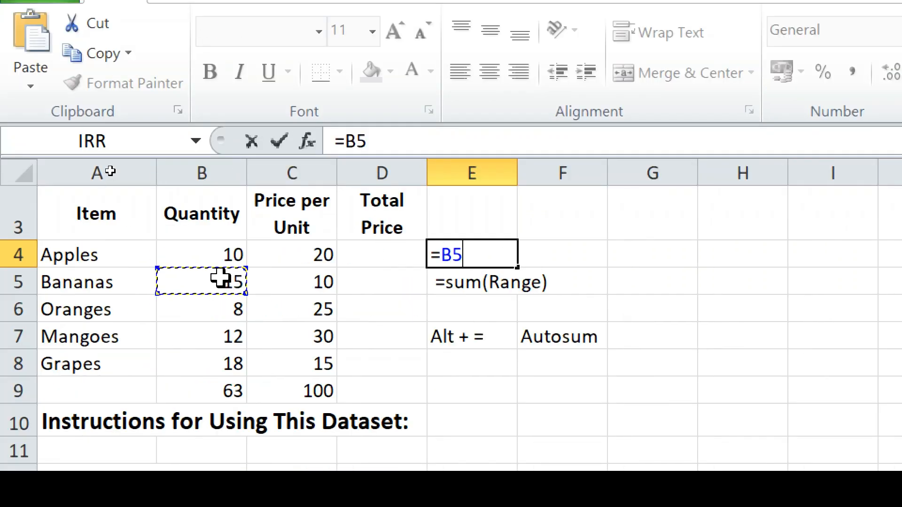
text(-)
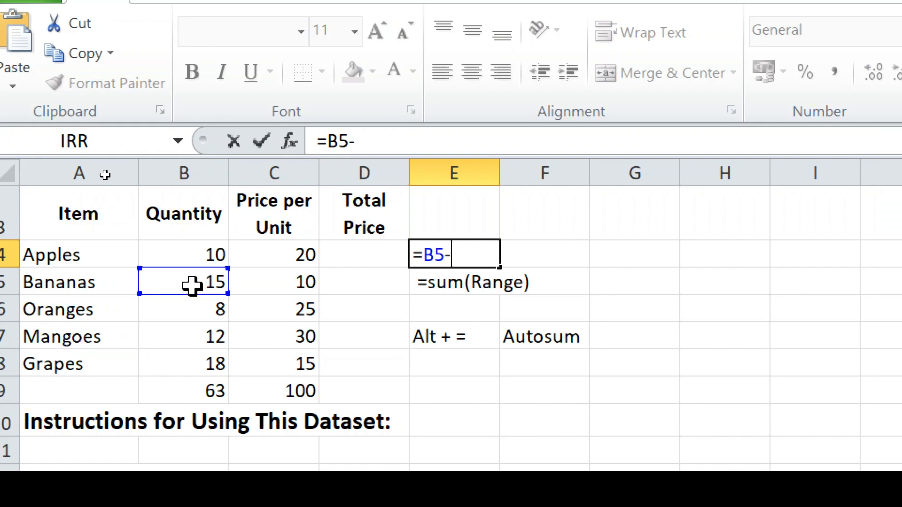
click(201, 256)
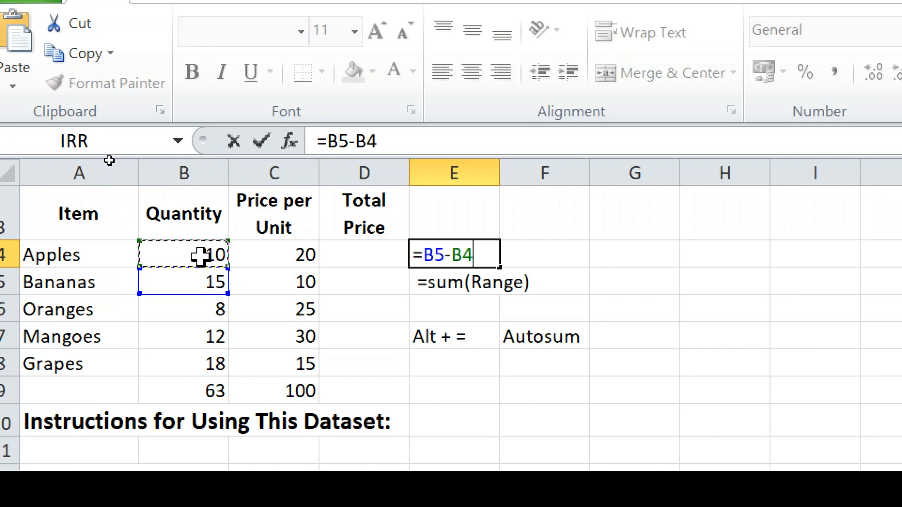
key(Return)
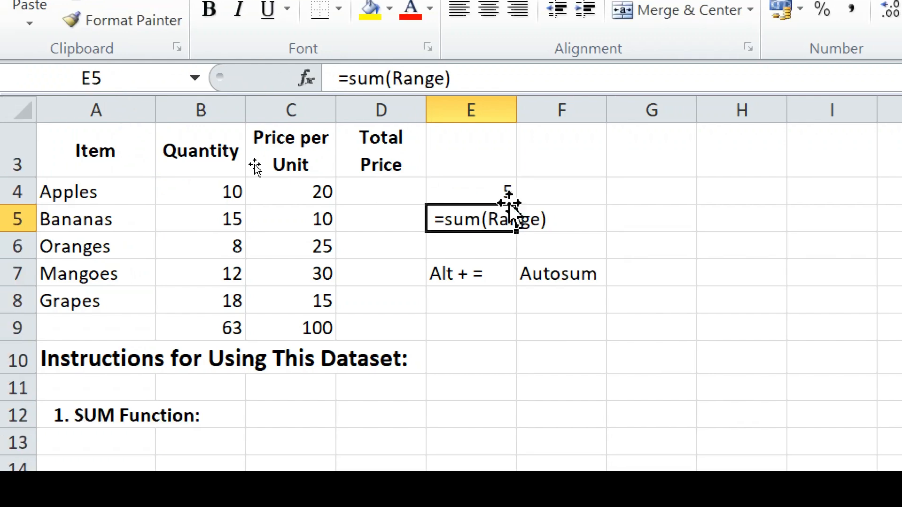
- Reopen E4's =B5-B4 formula in edit mode and confirm it again
click(497, 189)
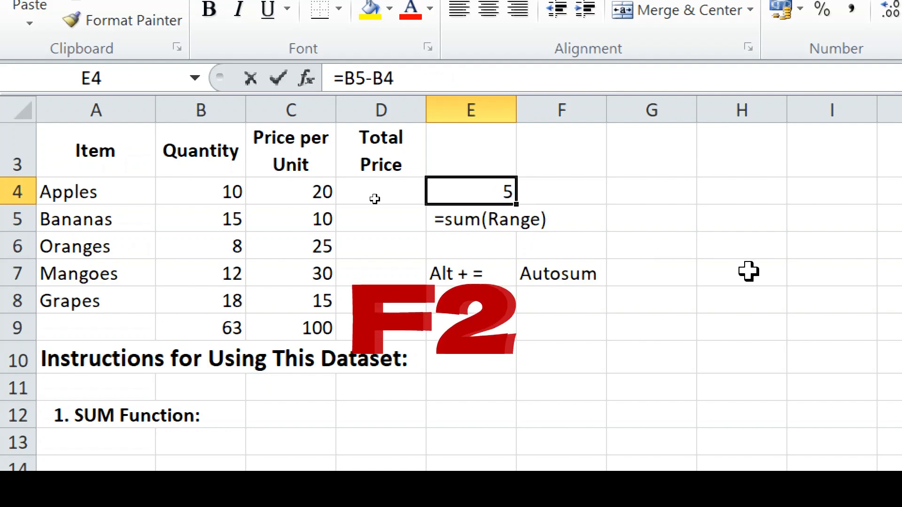
key(F2)
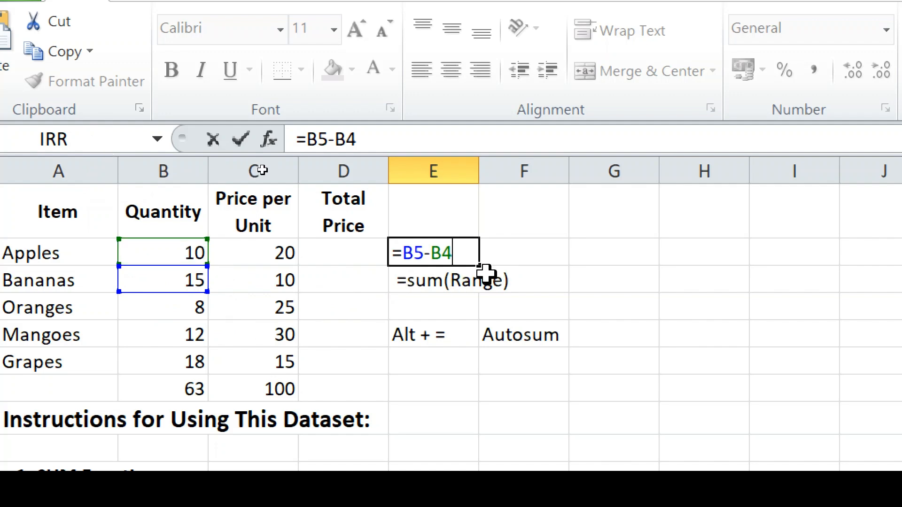
key(Return)
click(467, 249)
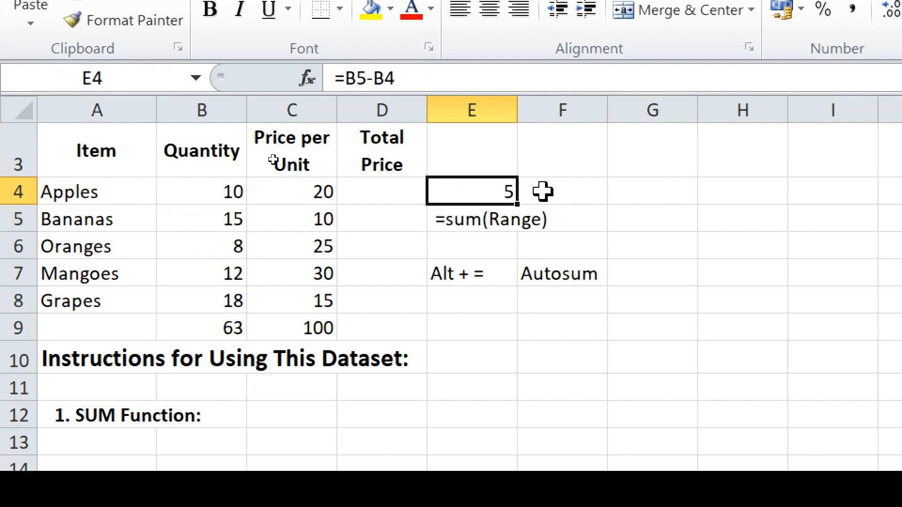
- Put the text =B5-B4 in F4 as a label next to E4's result
click(581, 193)
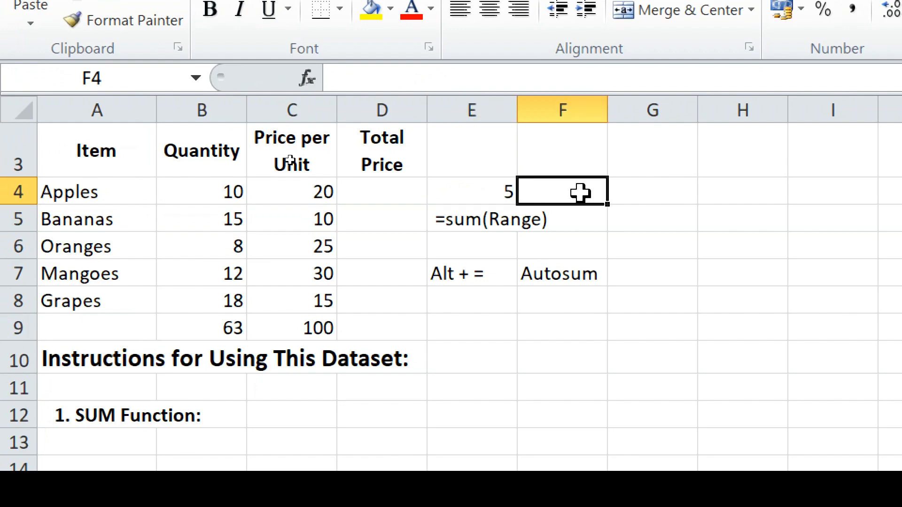
text(=)
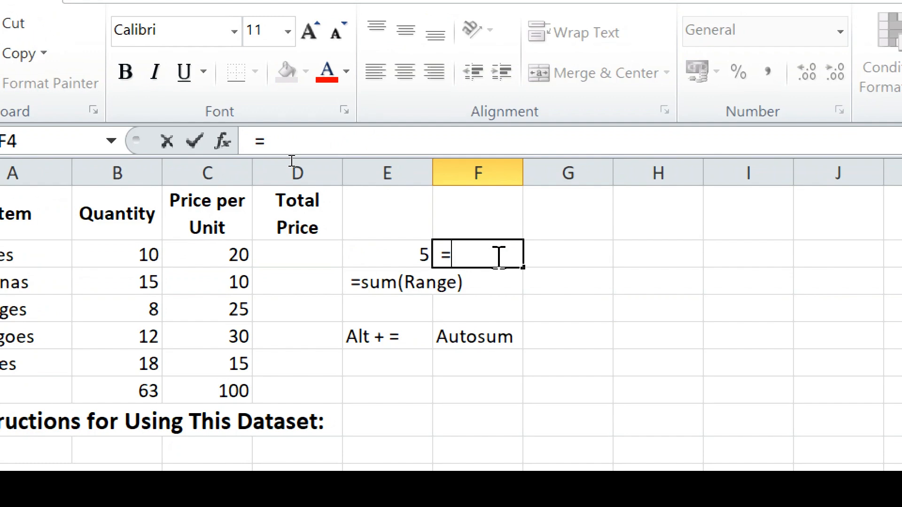
text(b)
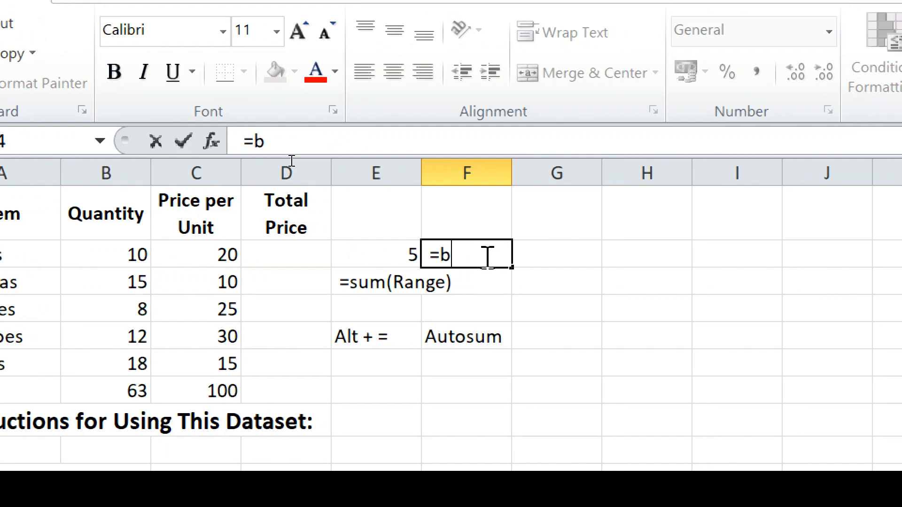
text(4)
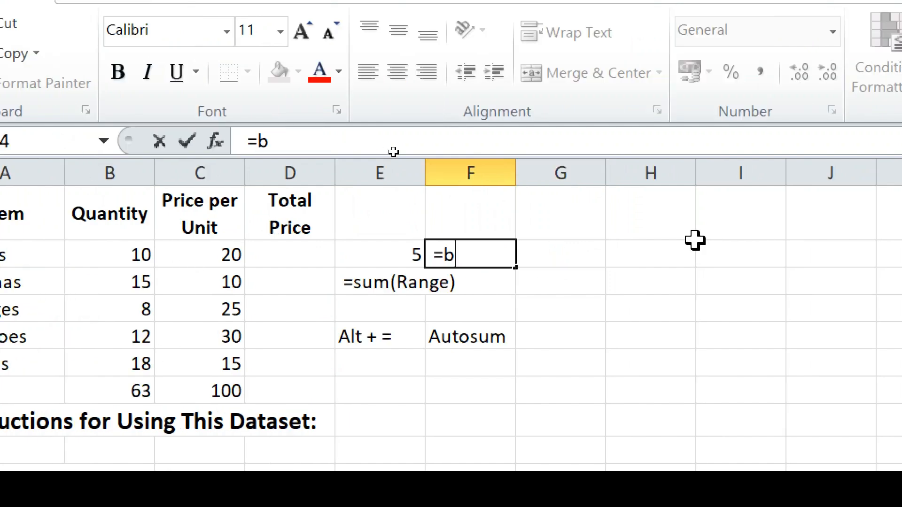
key(BackSpace)
text(B5)
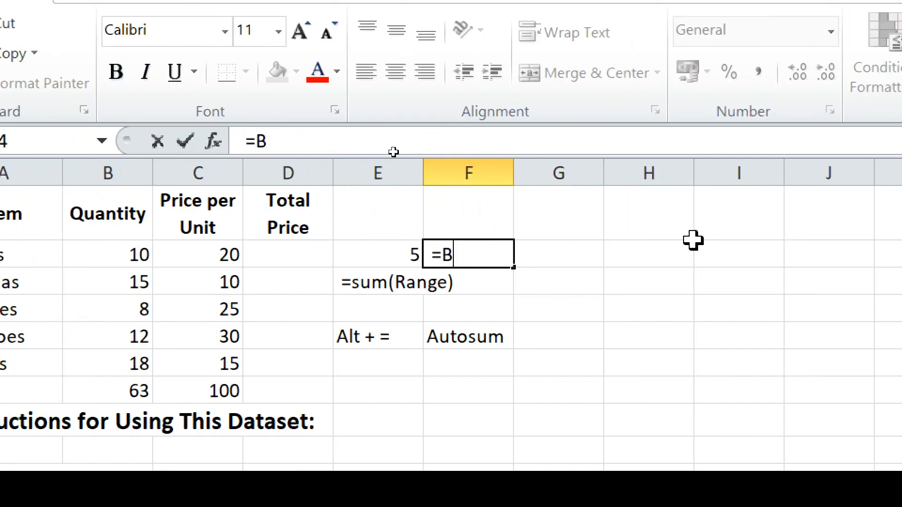
text(-B4)
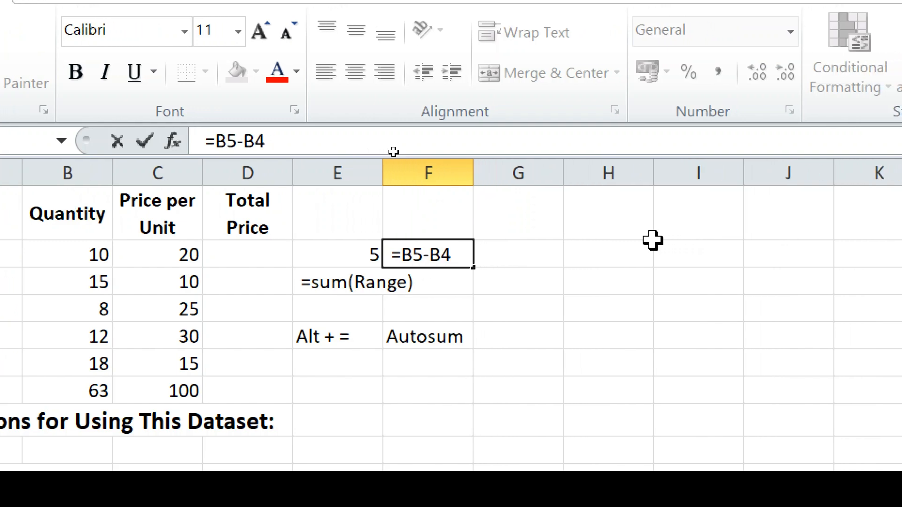
key(Return)
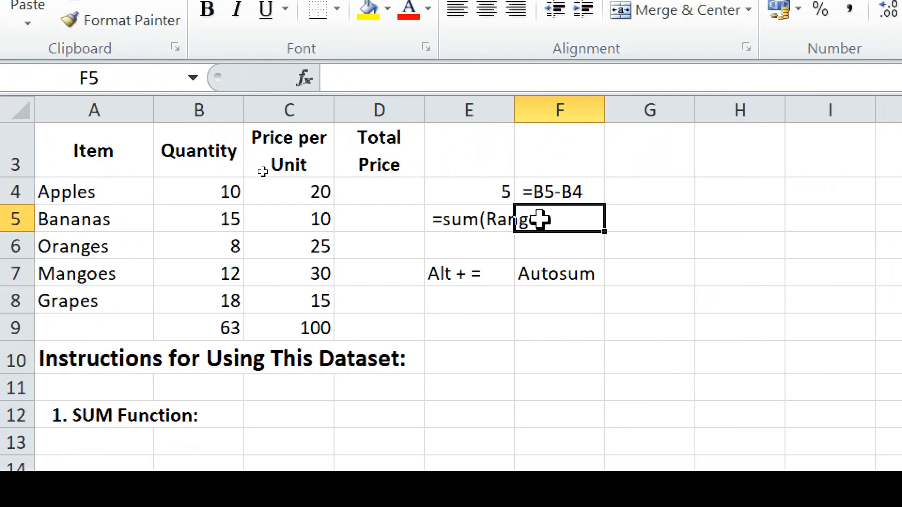
click(472, 195)
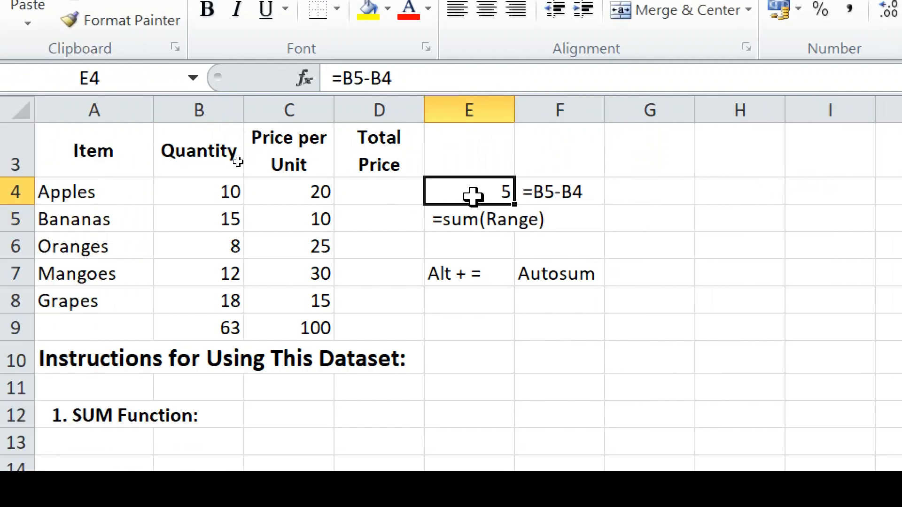
click(561, 193)
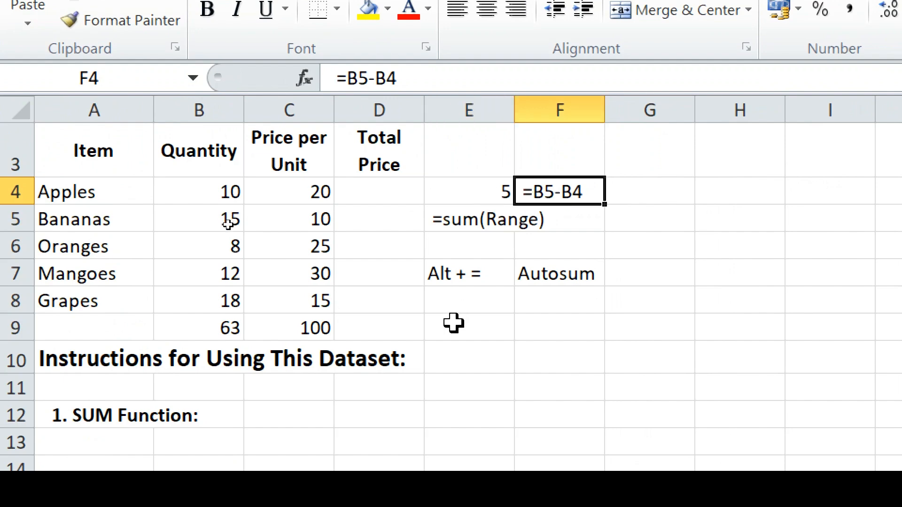
scroll(453, 323, down, 4)
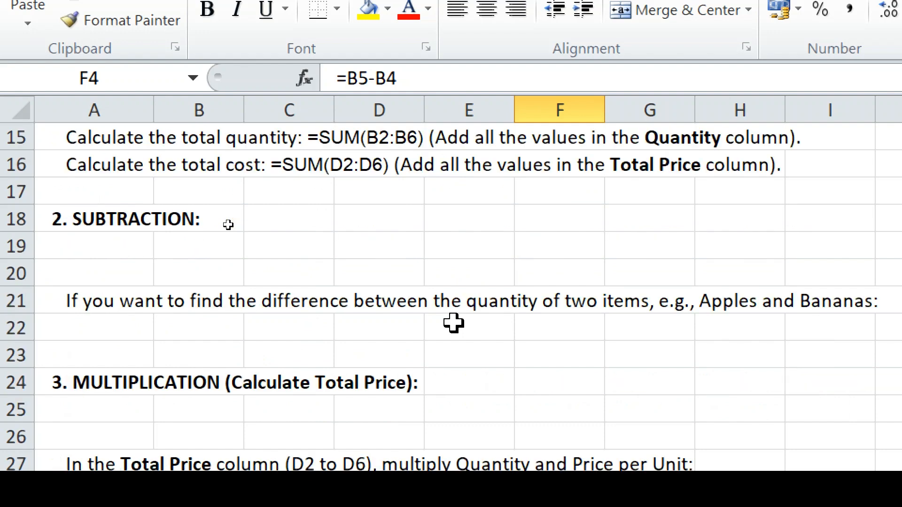
scroll(454, 324, down, 1)
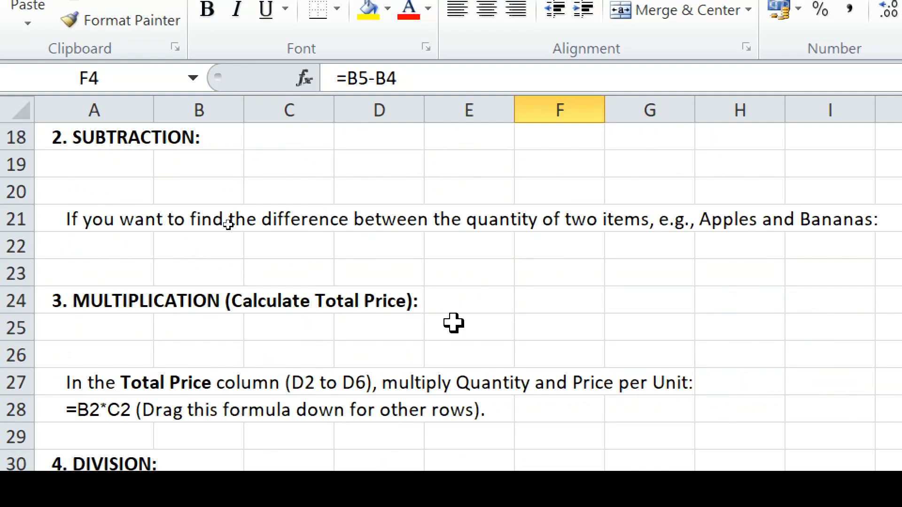
scroll(453, 323, up, 6)
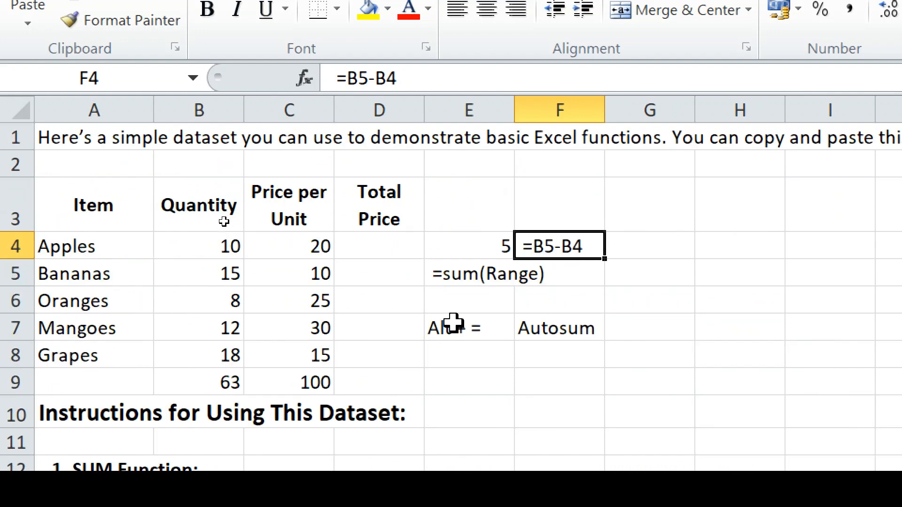
click(365, 240)
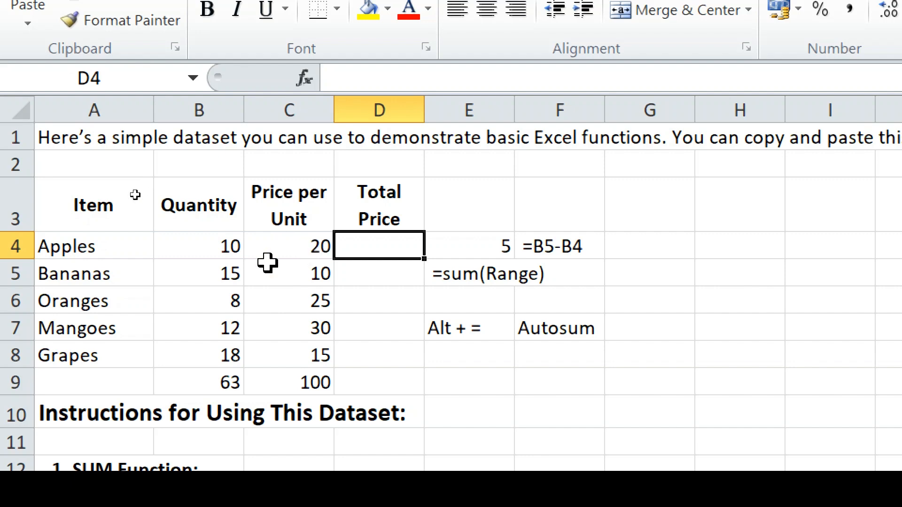
- Enter =B4*C4 in D4 and fill it down to D8 for each fruit's total price
text(=)
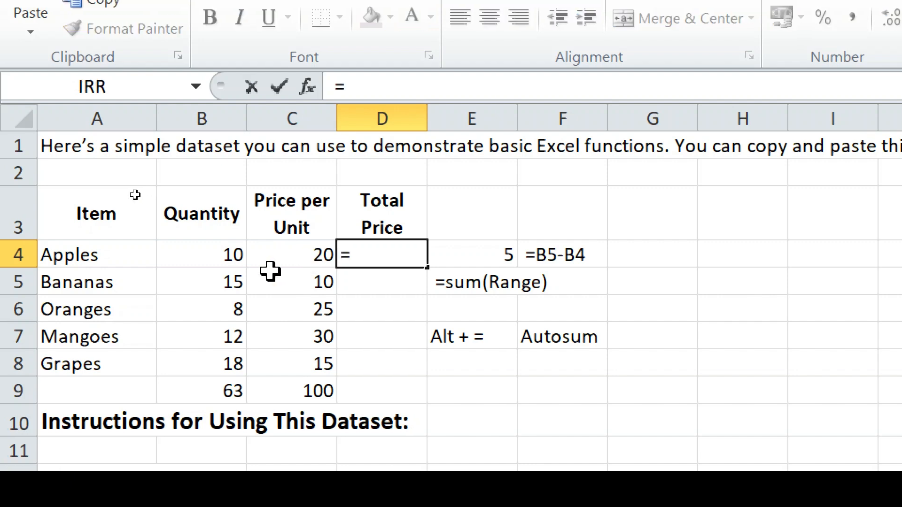
click(220, 256)
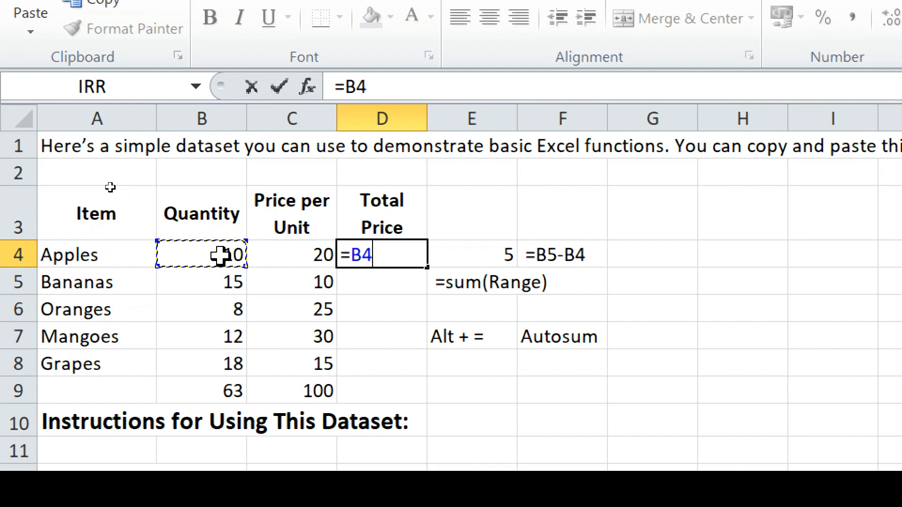
text(*)
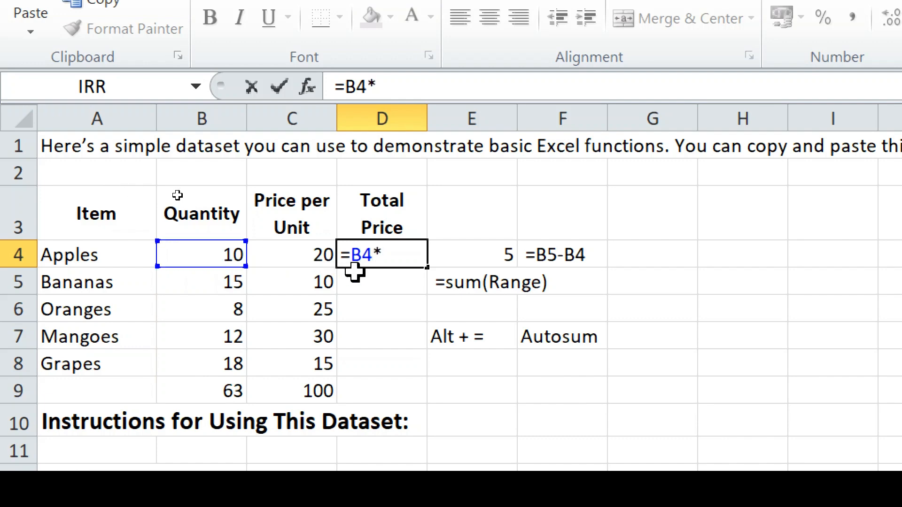
click(314, 256)
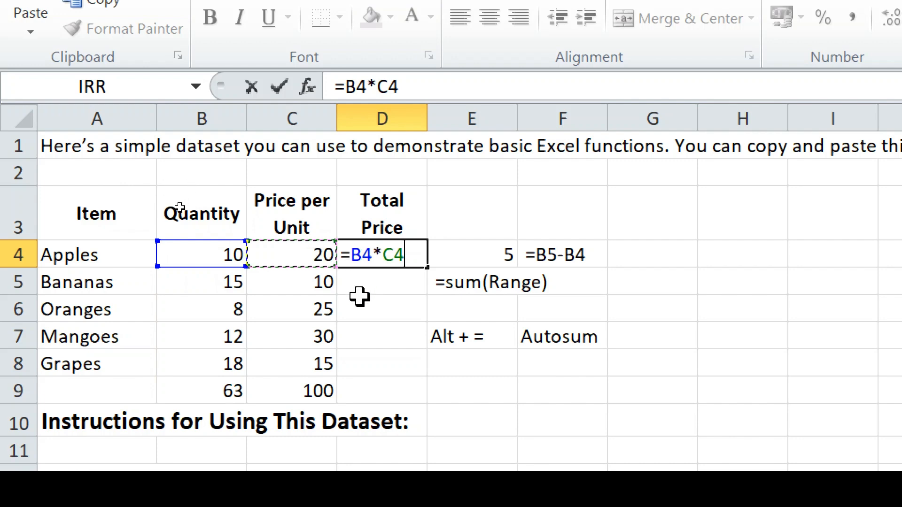
key(Return)
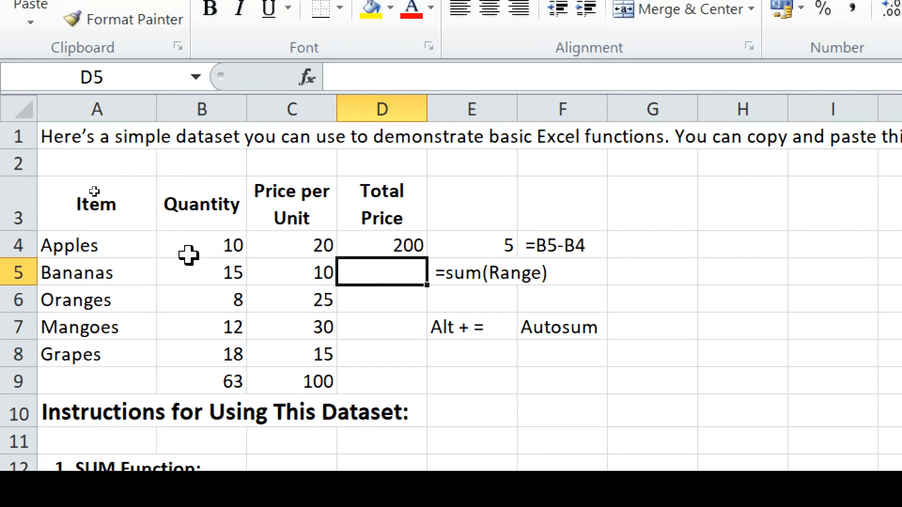
click(388, 243)
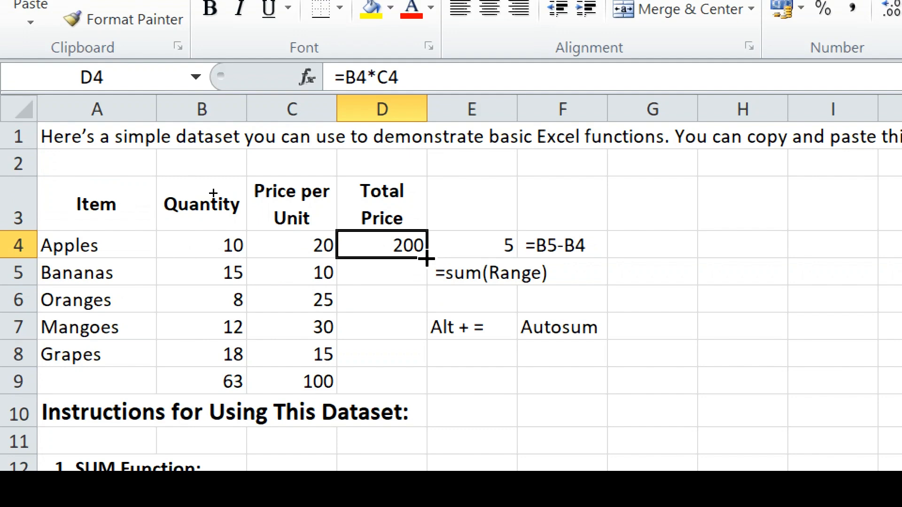
drag(427, 258, 425, 356)
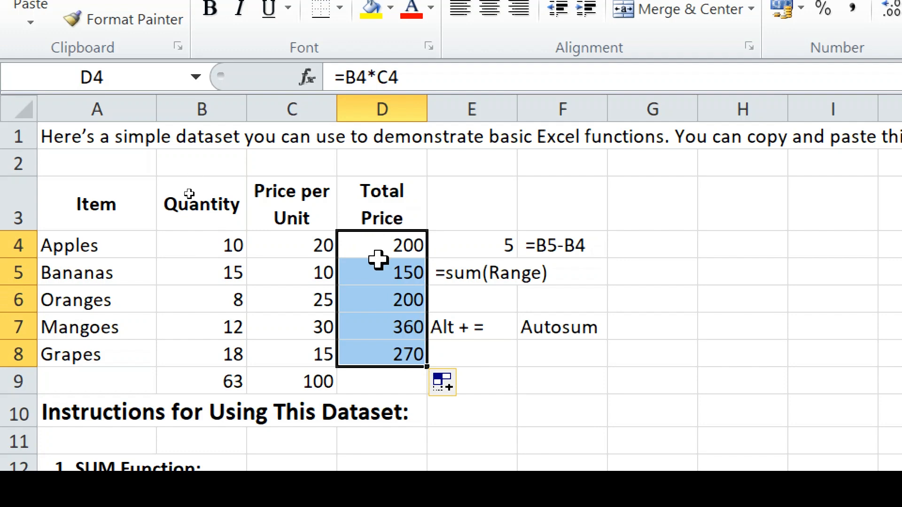
- Inspect the copied formulas in D5 (Bananas) and D6 (Oranges) to check their references
click(371, 276)
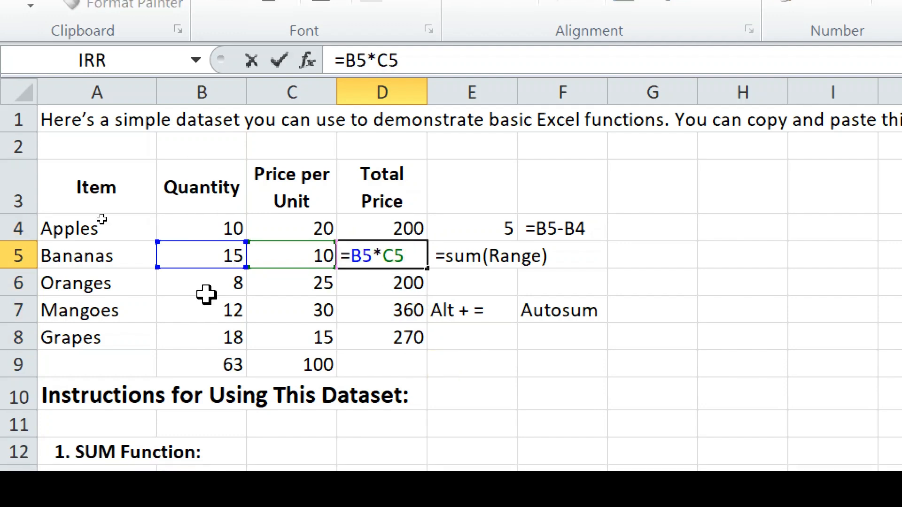
key(Escape)
click(358, 282)
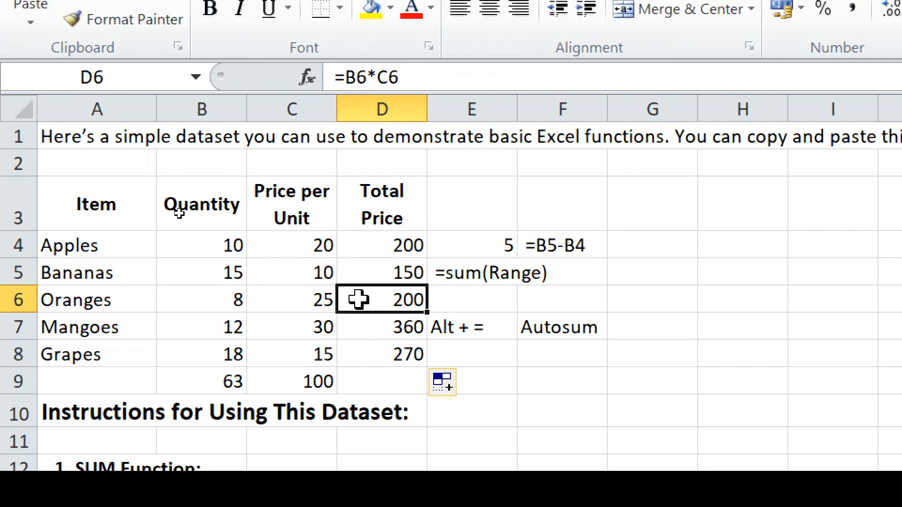
double_click(358, 300)
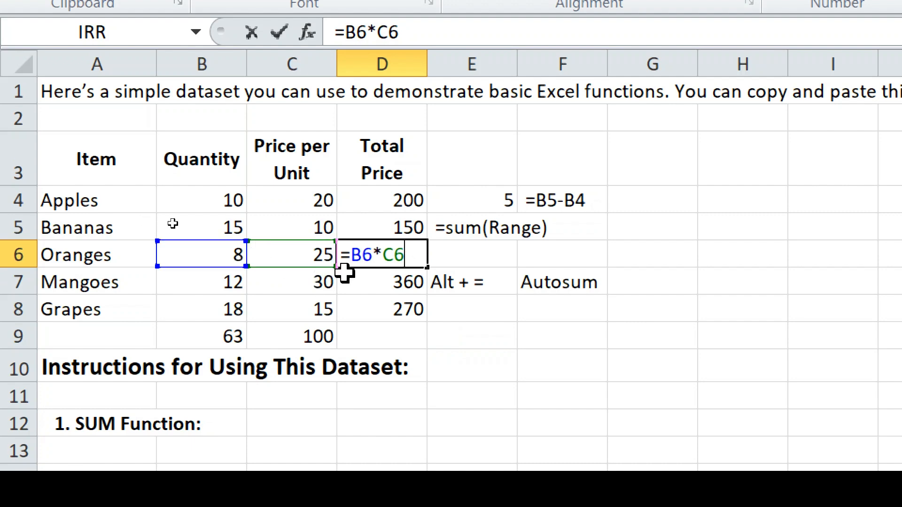
click(391, 334)
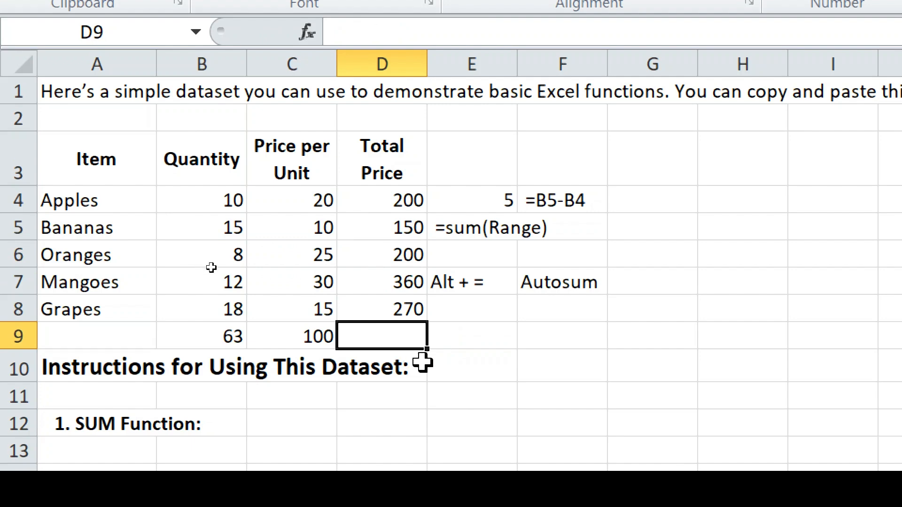
- Sum D4:D8 into D9 for a grand total of 1180 and label A9 'Total'
key(alt+equal)
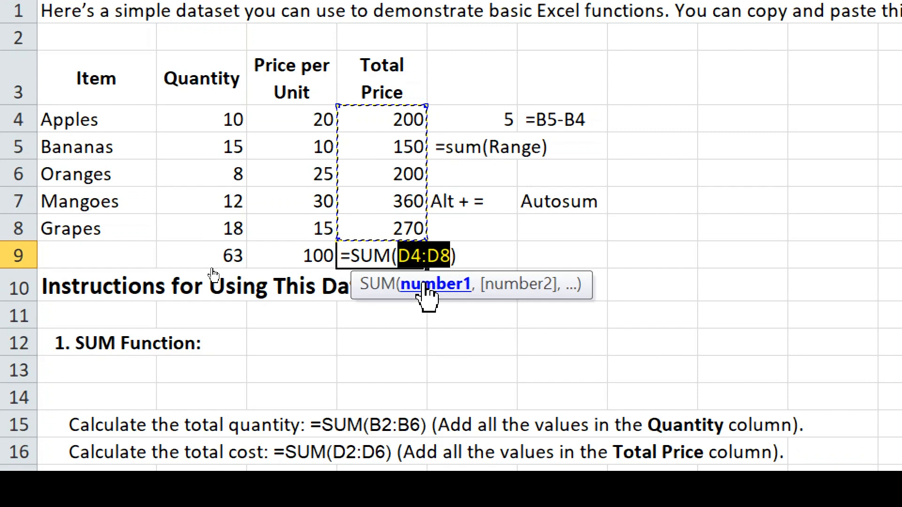
key(Return)
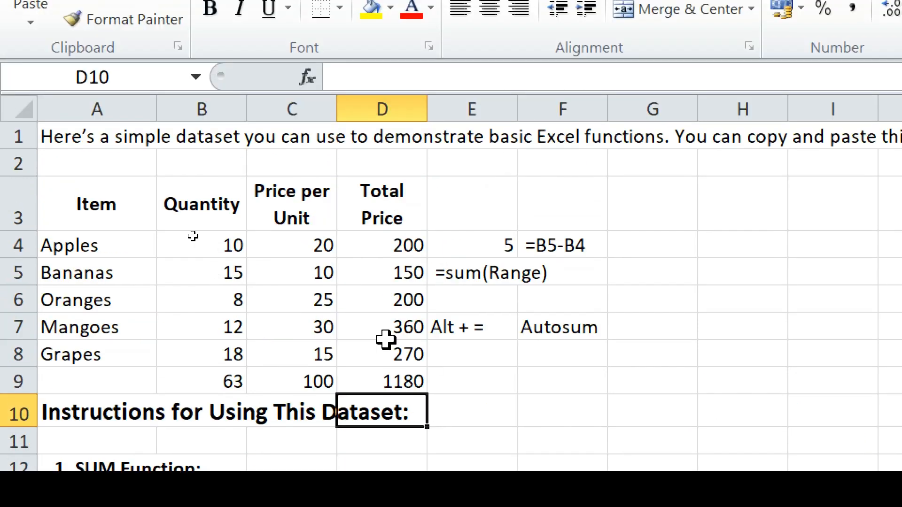
click(68, 385)
text(Total)
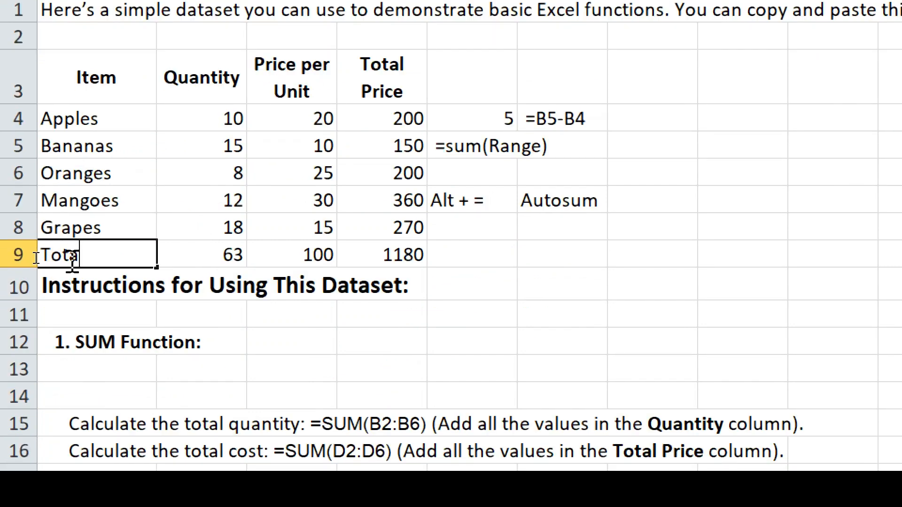
key(Return)
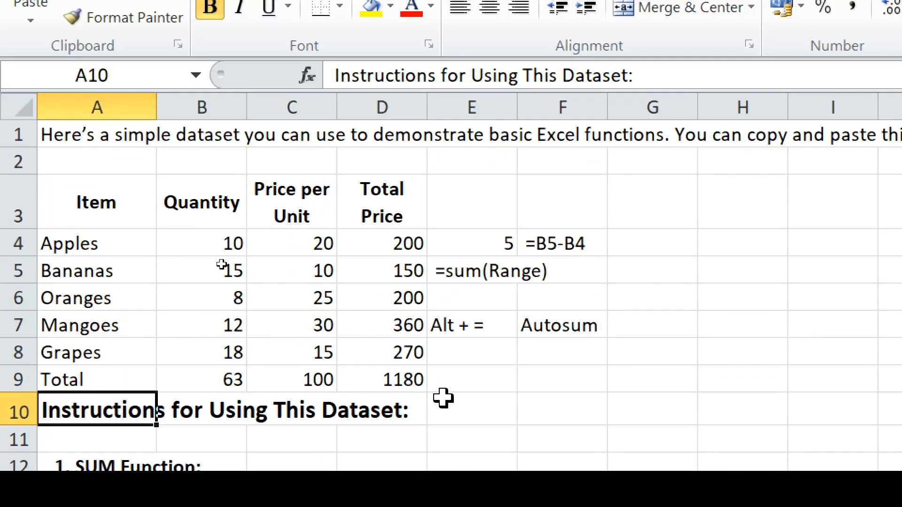
scroll(443, 399, down, 1)
scroll(444, 399, down, 3)
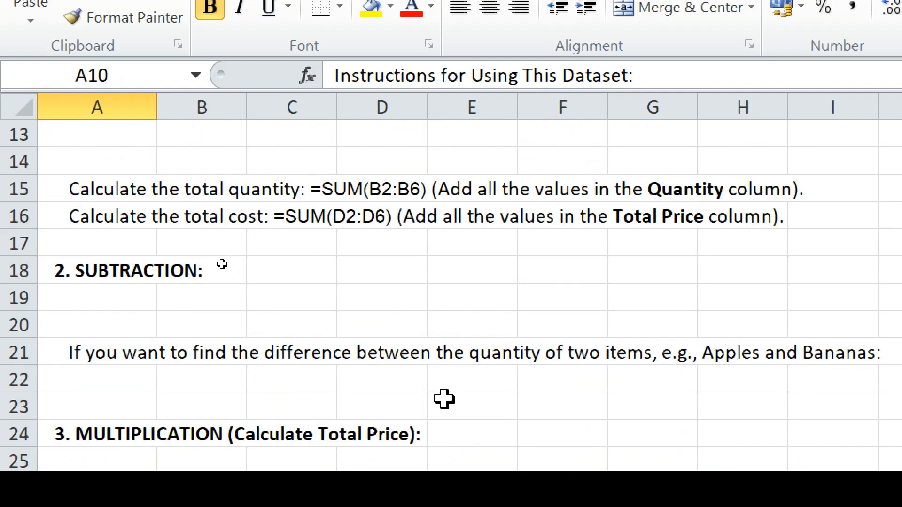
scroll(444, 399, down, 1)
scroll(444, 399, down, 2)
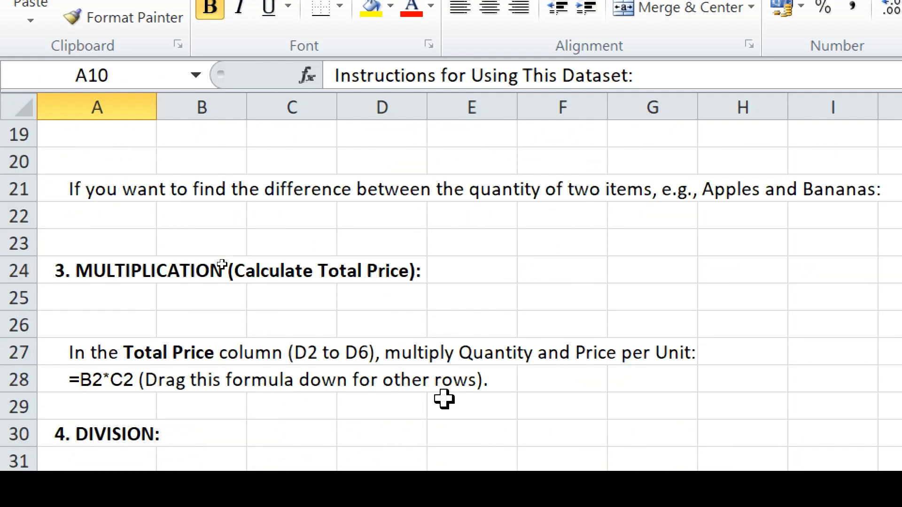
scroll(444, 399, down, 1)
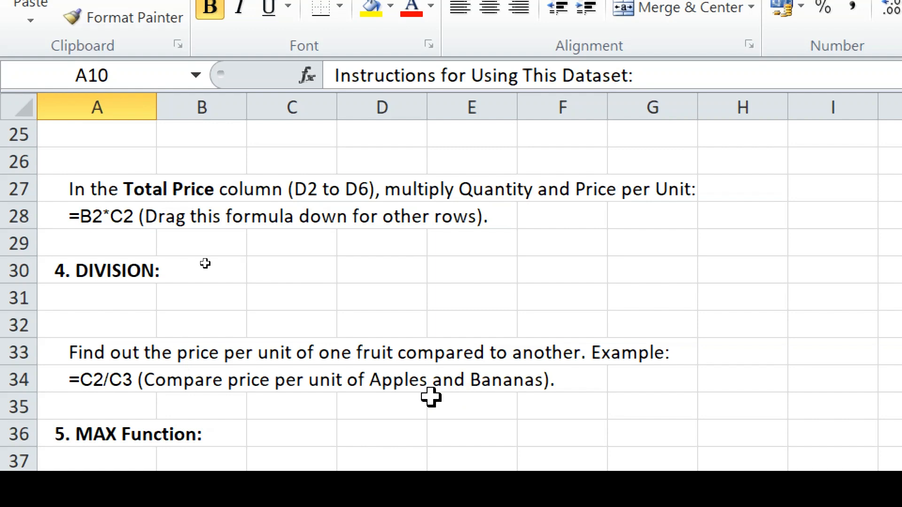
scroll(164, 257, up, 2)
scroll(164, 257, up, 6)
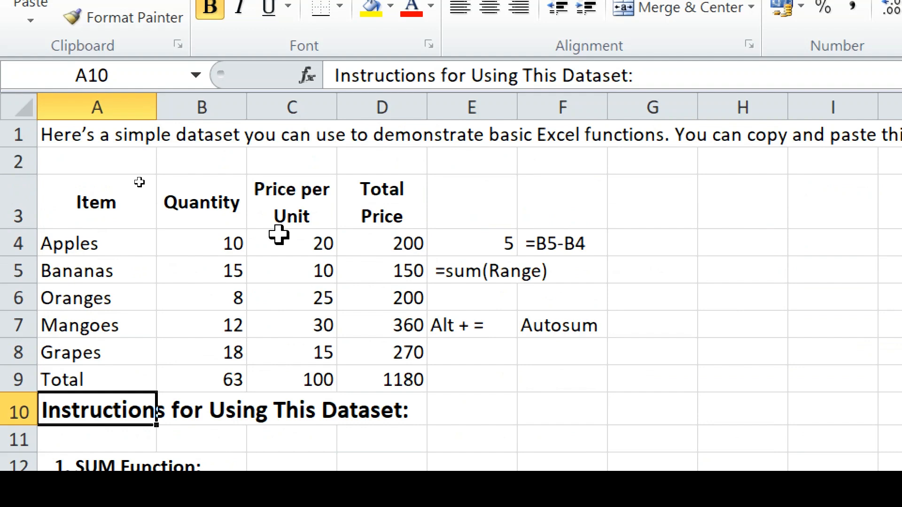
- Enter =C4/C5 in G4 to divide the Apples price by the Bananas price
click(648, 253)
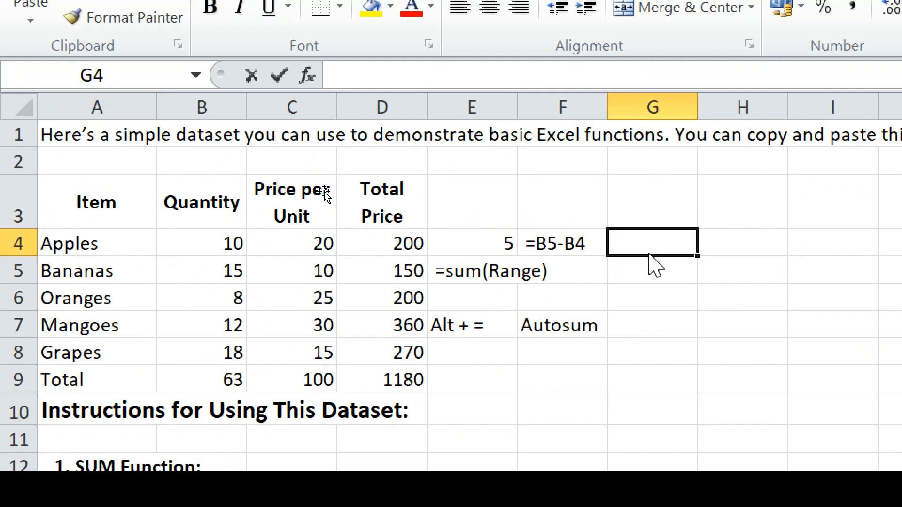
text(=)
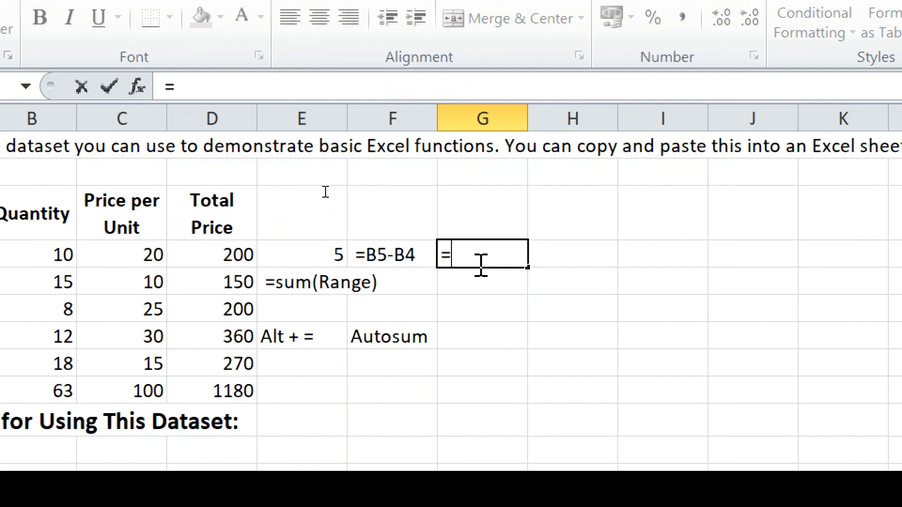
click(143, 253)
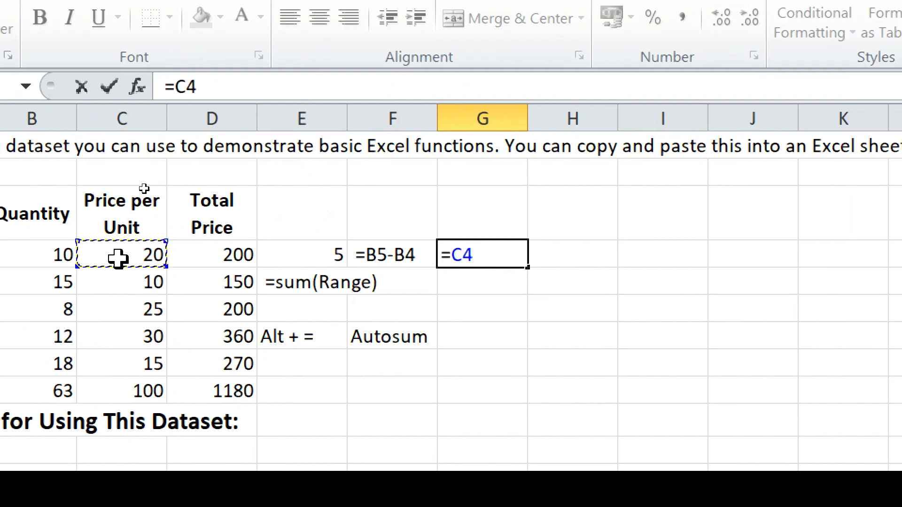
text(/)
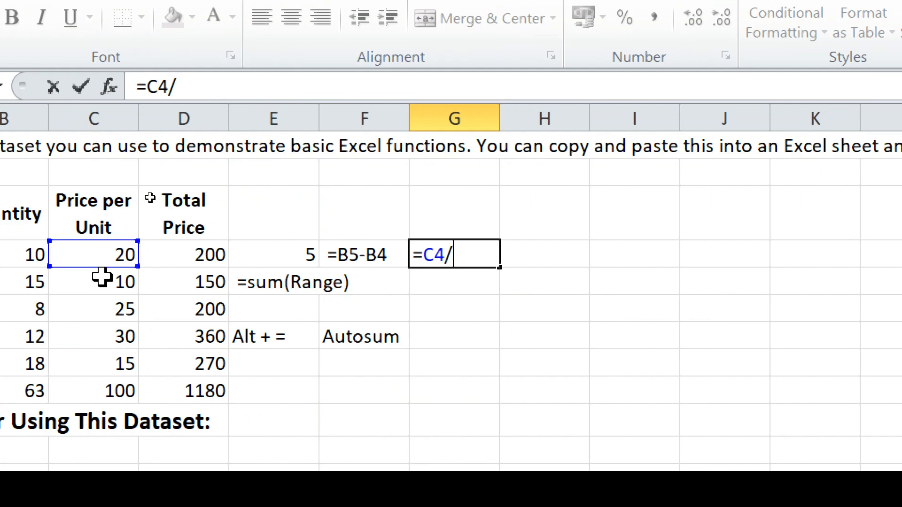
click(130, 282)
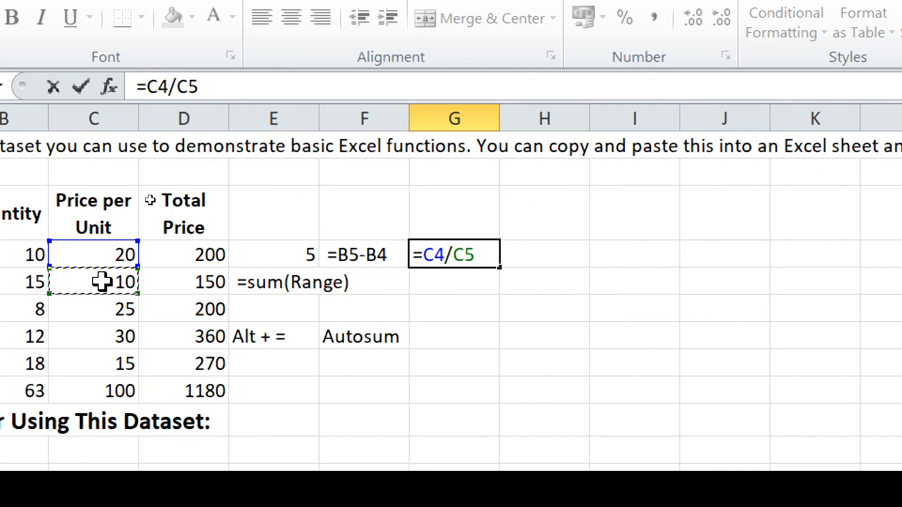
key(Return)
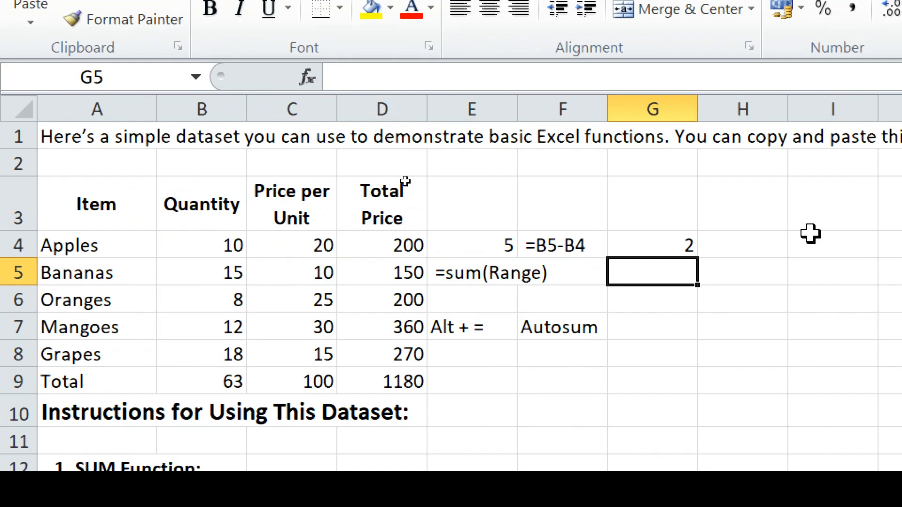
- Review G4's =C4/C5 references without changing the formula
click(639, 236)
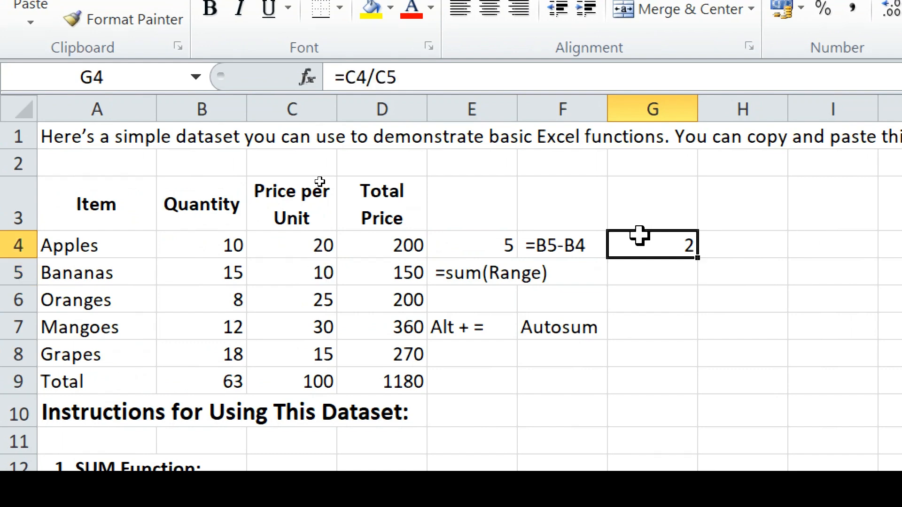
double_click(639, 236)
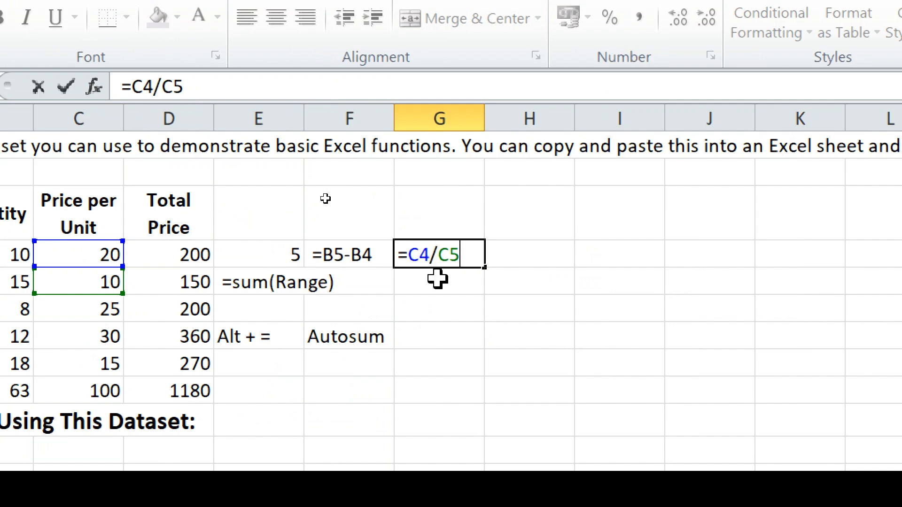
key(Escape)
scroll(442, 282, down, 3)
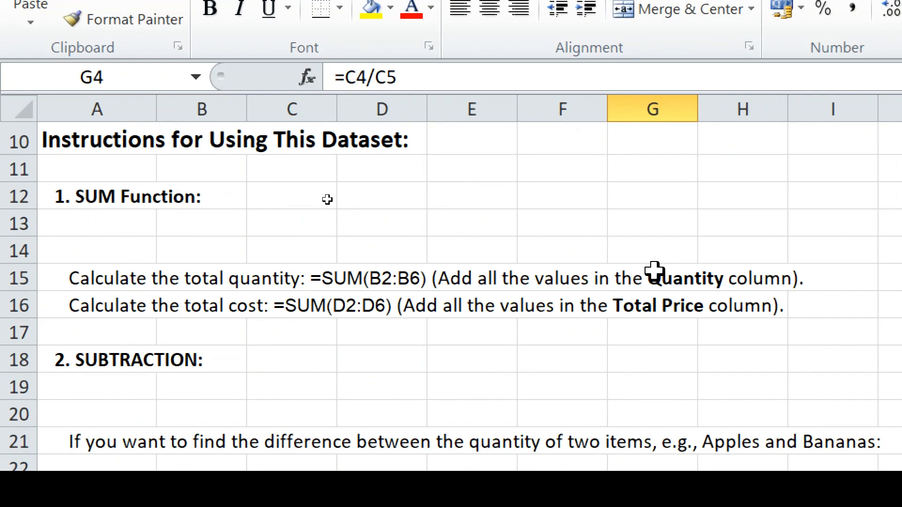
scroll(655, 271, down, 5)
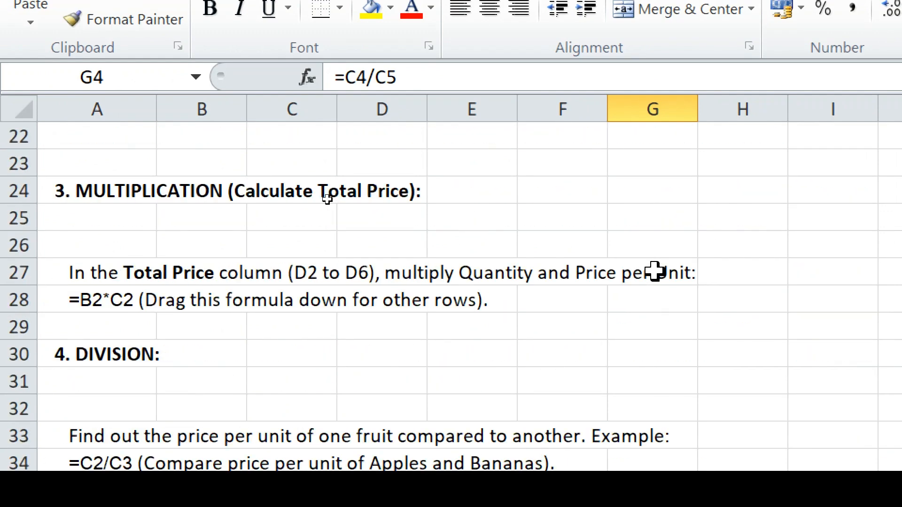
scroll(654, 271, down, 1)
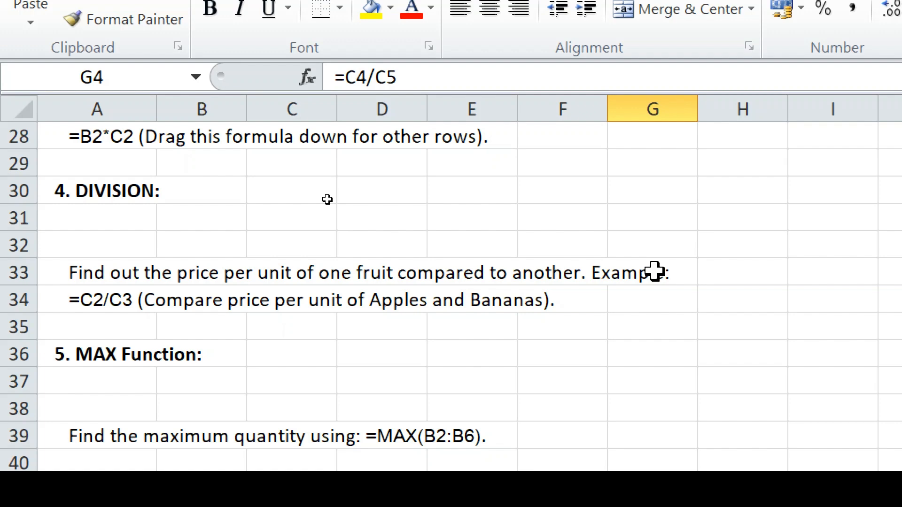
- Enter =MAX(B4:B8) in G7 to find the largest fruit quantity, 18
scroll(654, 272, up, 8)
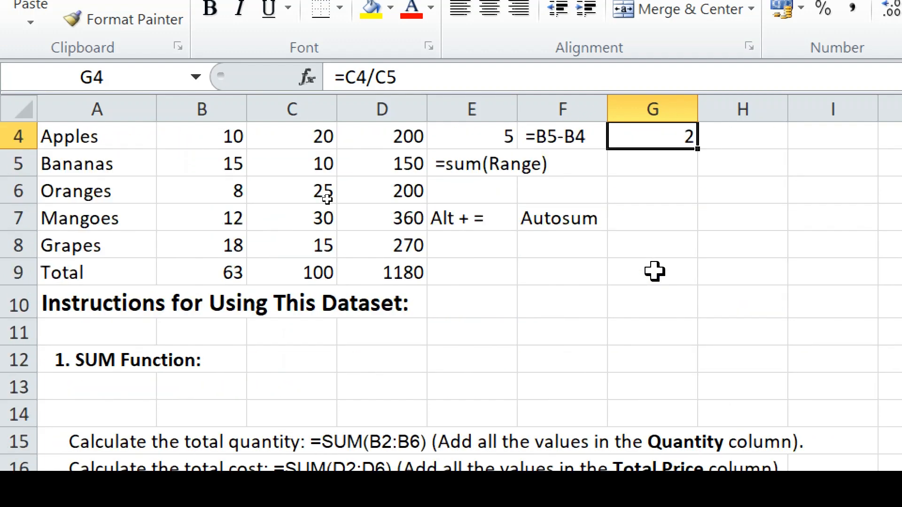
scroll(655, 272, up, 1)
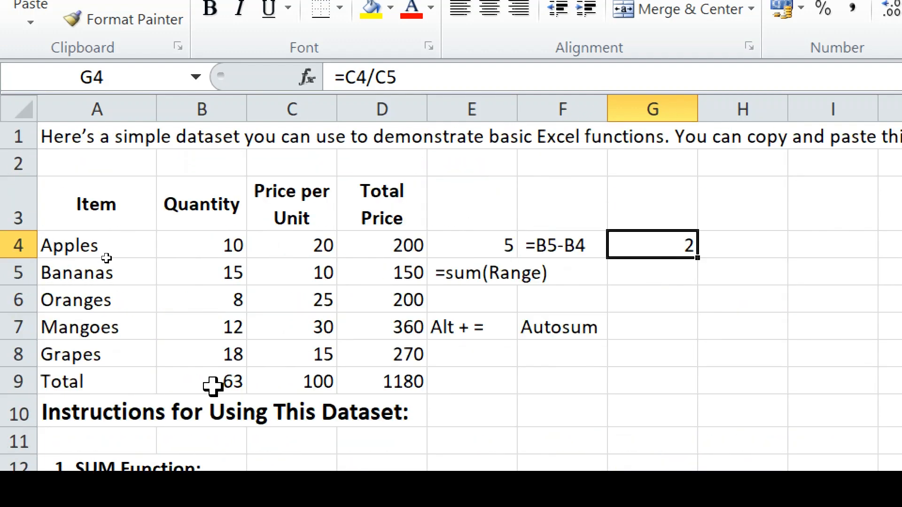
click(660, 325)
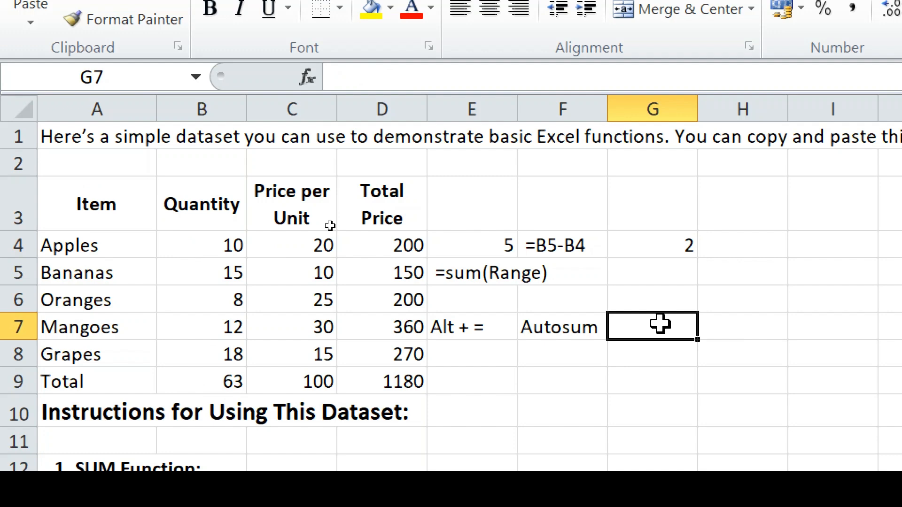
text(=max)
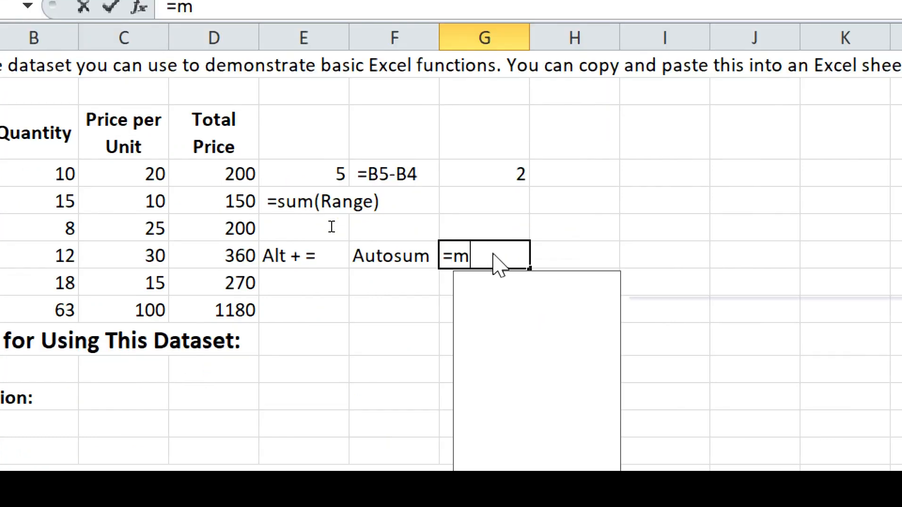
text(()
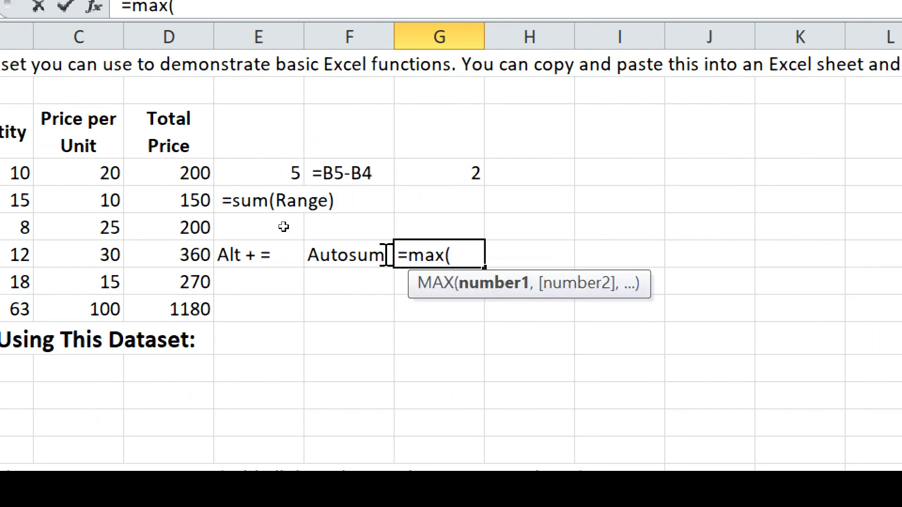
drag(14, 172, 5, 247)
drag(94, 248, 102, 283)
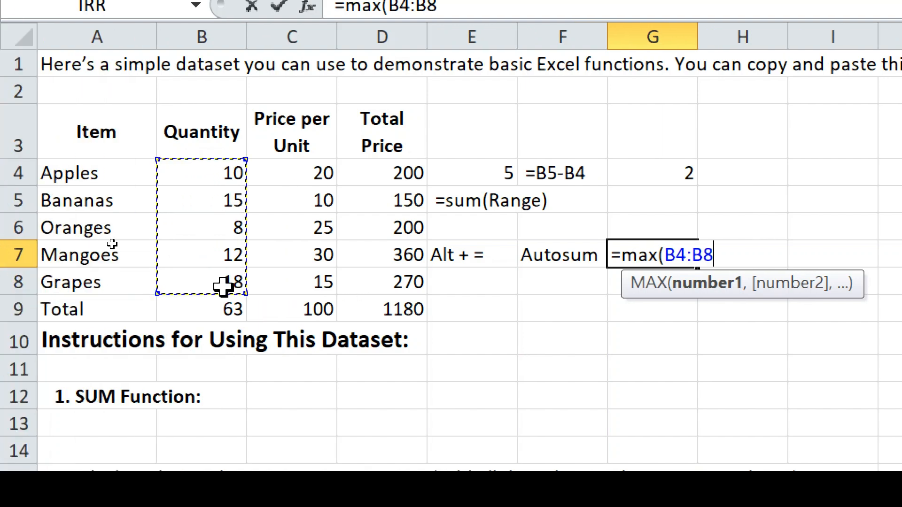
text())
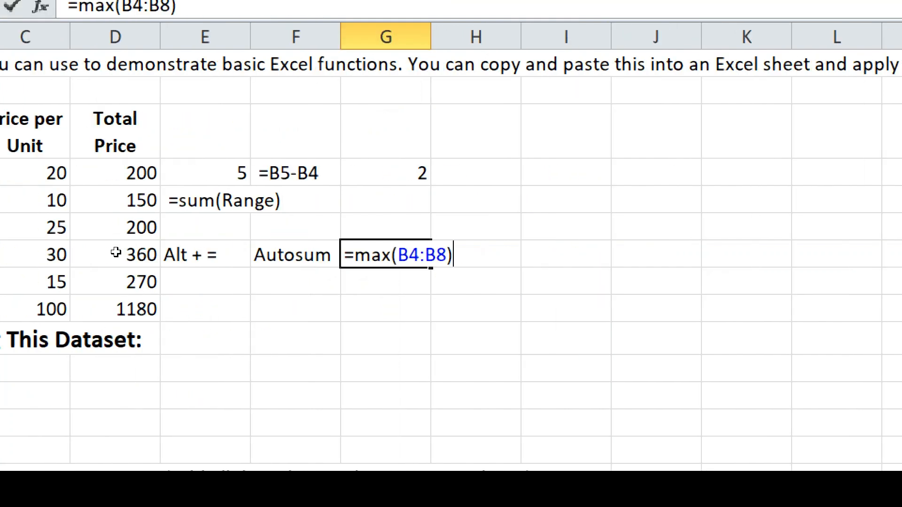
key(Return)
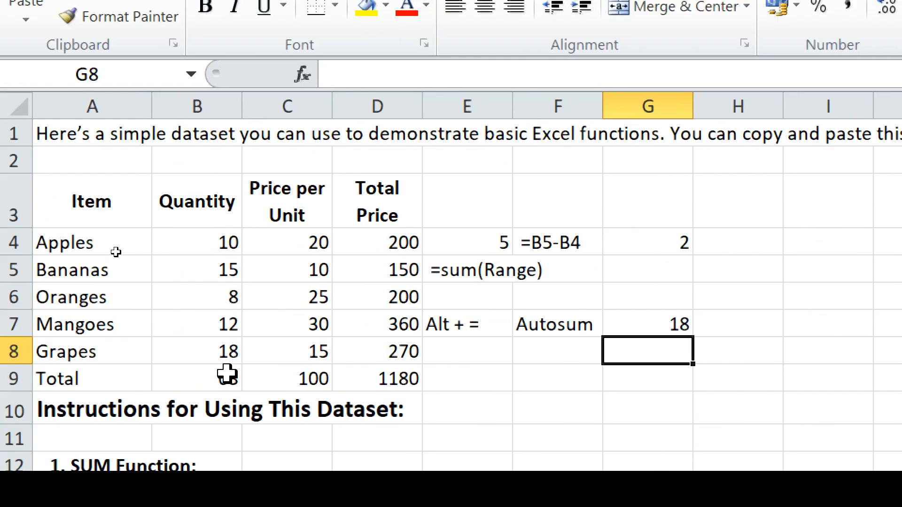
click(663, 324)
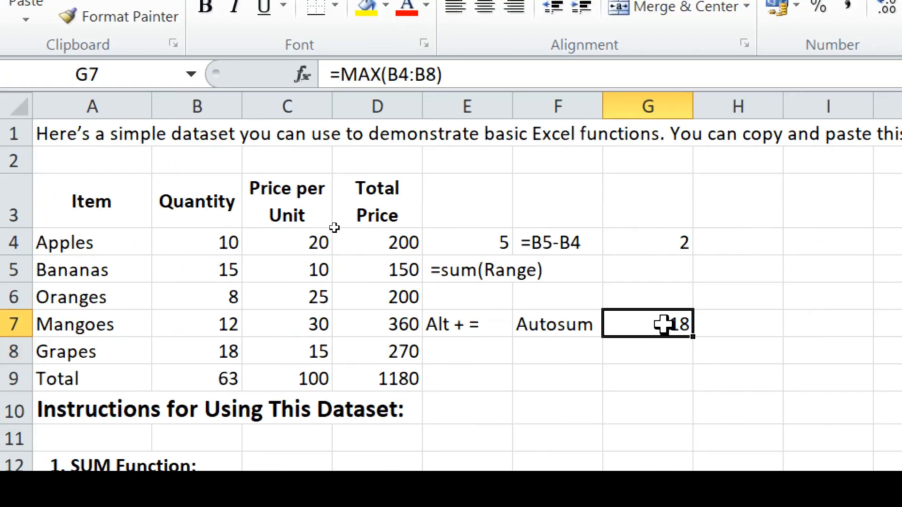
- Extend G7's formula to =MAX(B4:B9) so it includes the Total row and returns 63
double_click(663, 324)
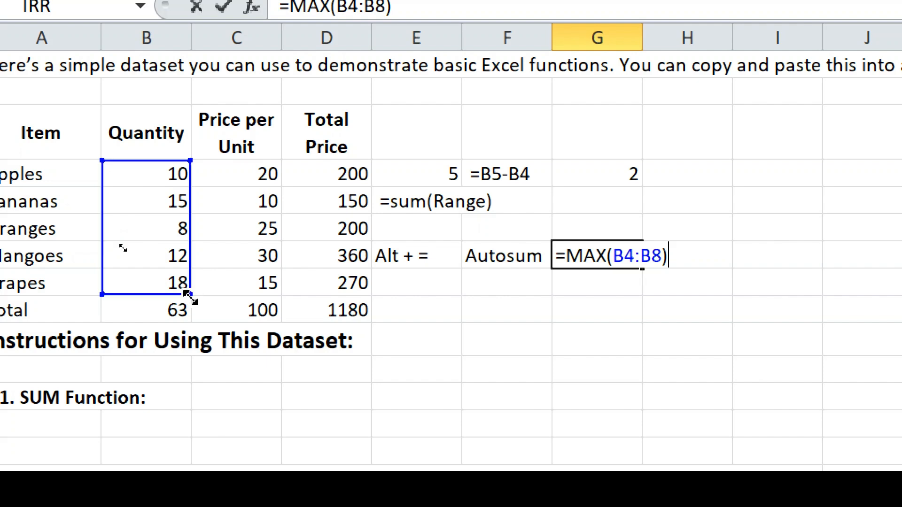
drag(190, 294, 195, 323)
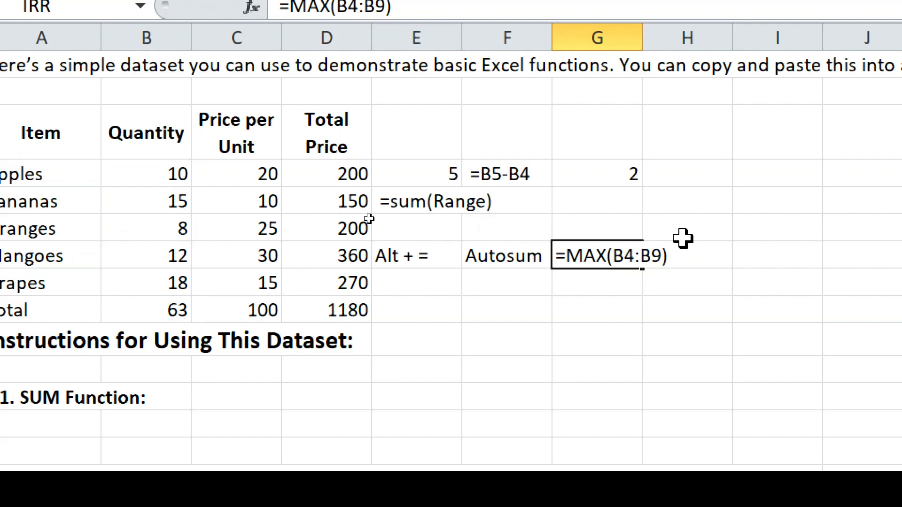
key(Return)
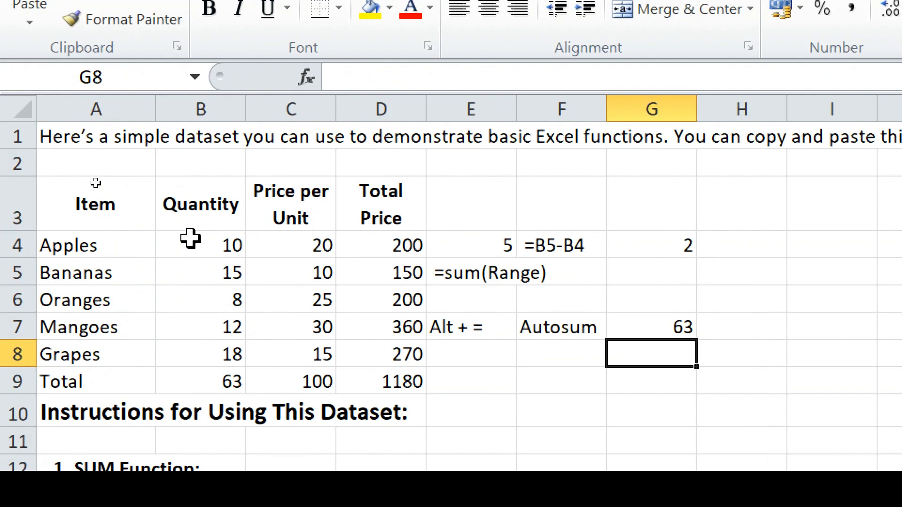
drag(190, 245, 206, 392)
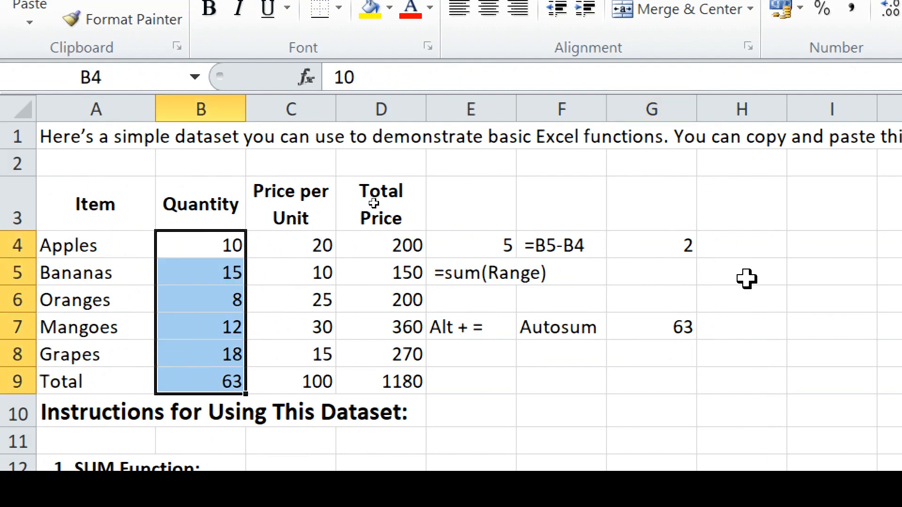
click(675, 329)
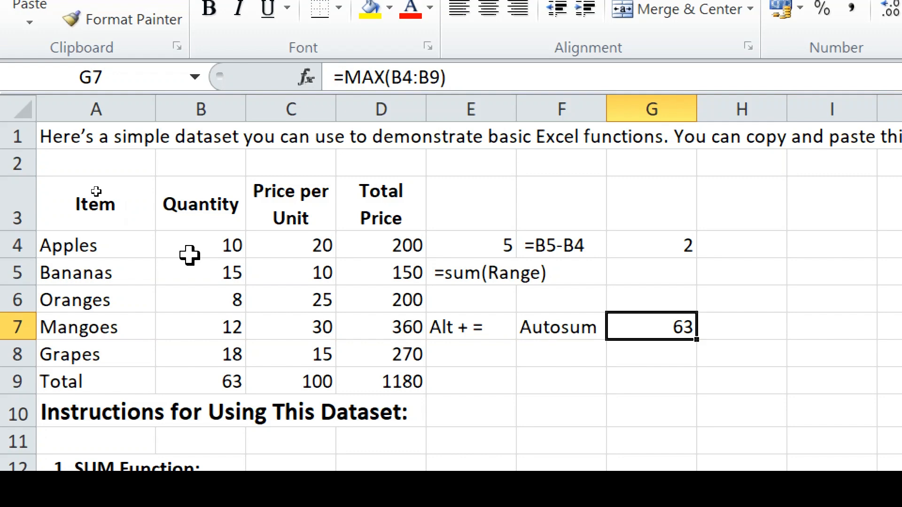
- Highlight the Price per Unit values C4:C8 to preview the MIN range
scroll(203, 277, down, 3)
scroll(205, 278, down, 5)
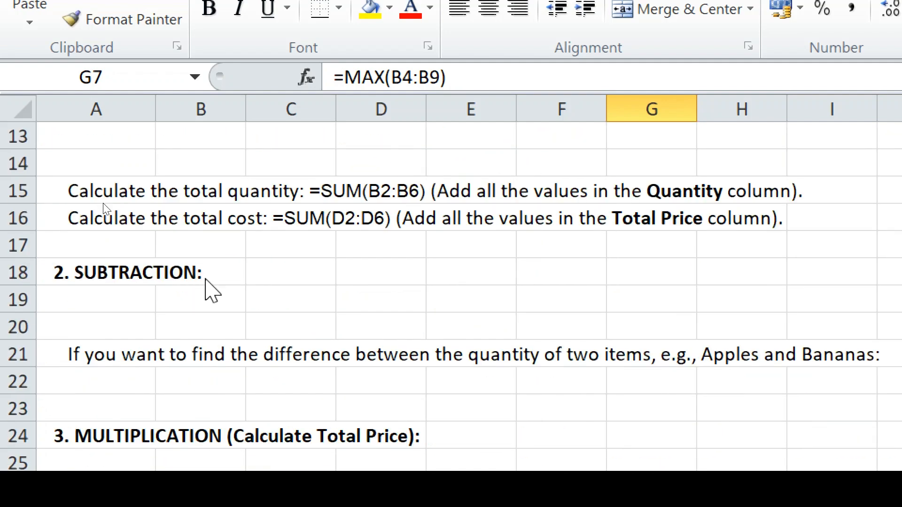
scroll(204, 278, down, 2)
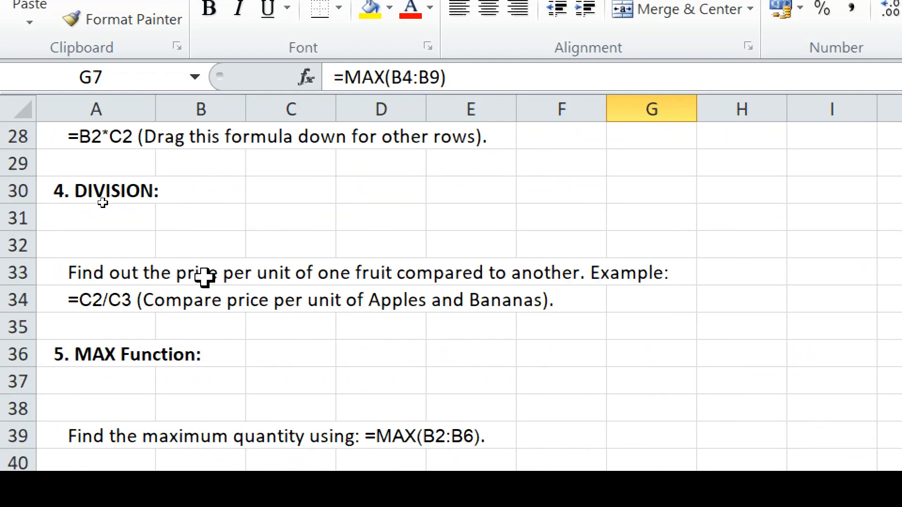
scroll(205, 278, down, 1)
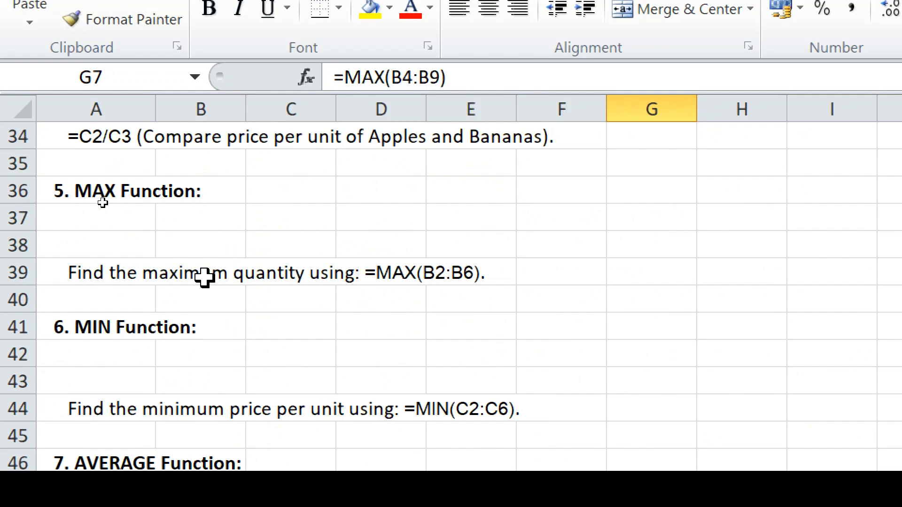
scroll(205, 278, up, 8)
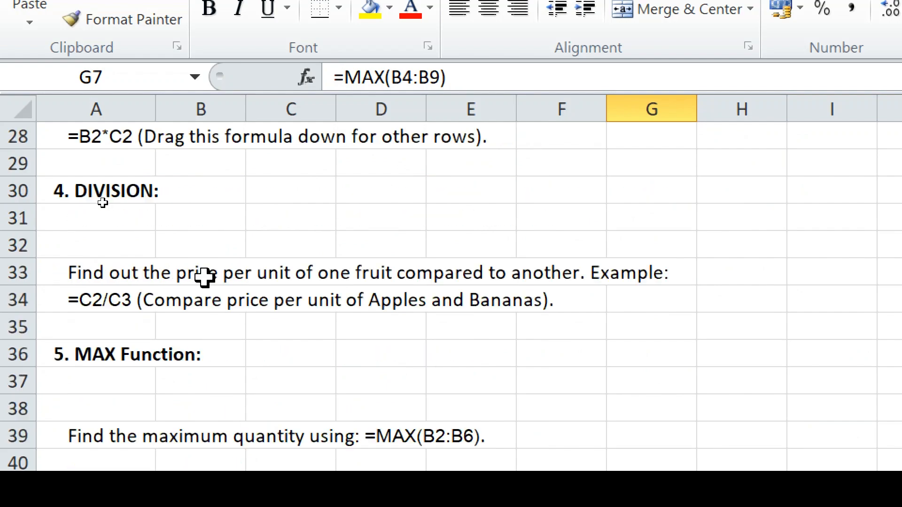
scroll(204, 278, up, 3)
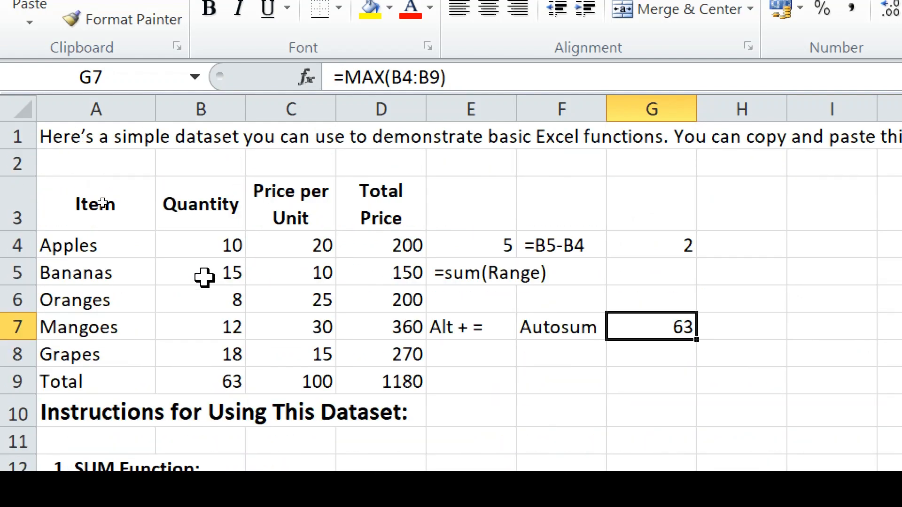
drag(295, 243, 293, 349)
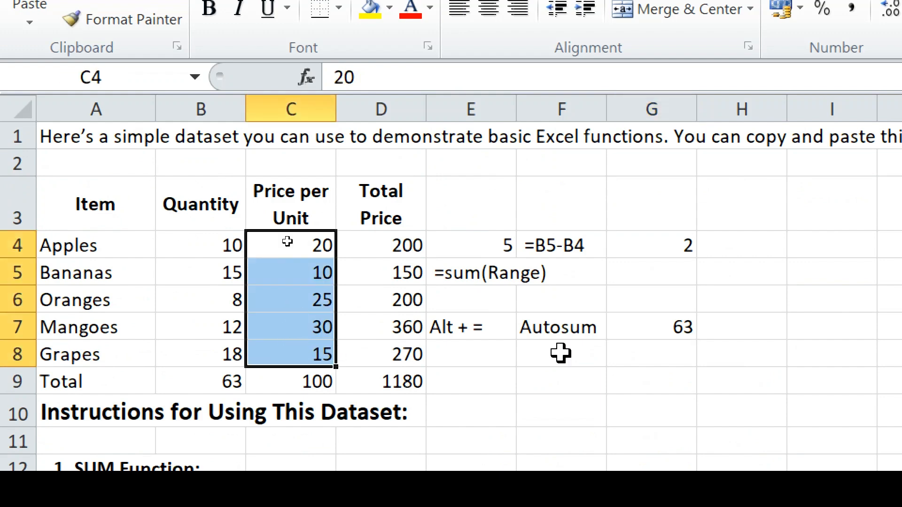
- Enter =MIN(C4:C8) in H7 to get the lowest price per unit, 10
click(750, 327)
text(=min)
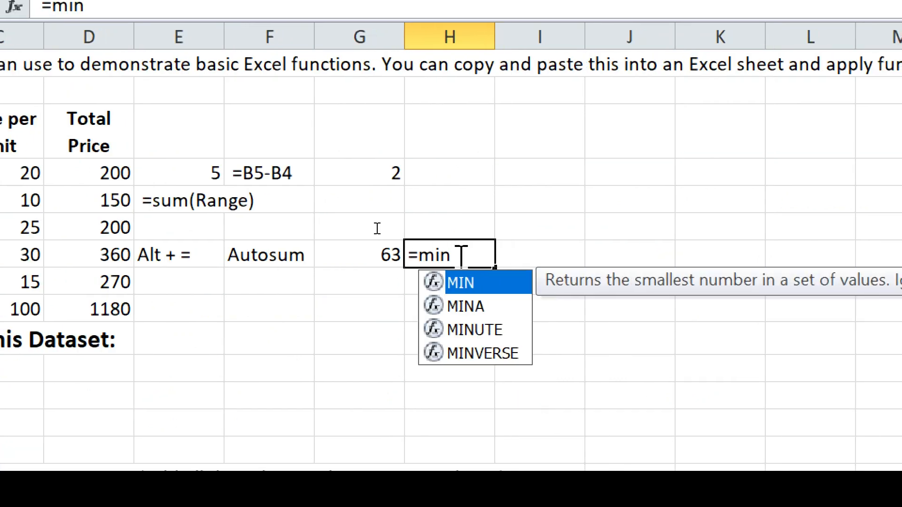
text(()
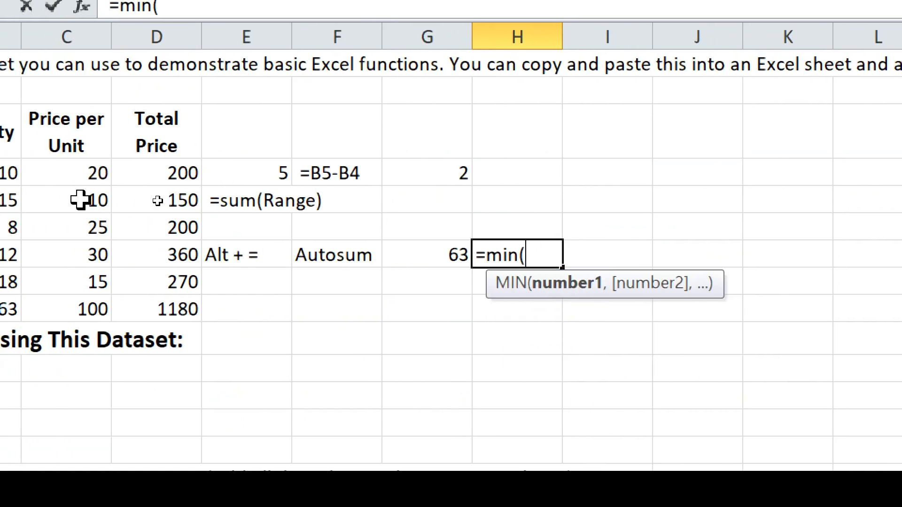
click(77, 170)
drag(76, 234, 77, 282)
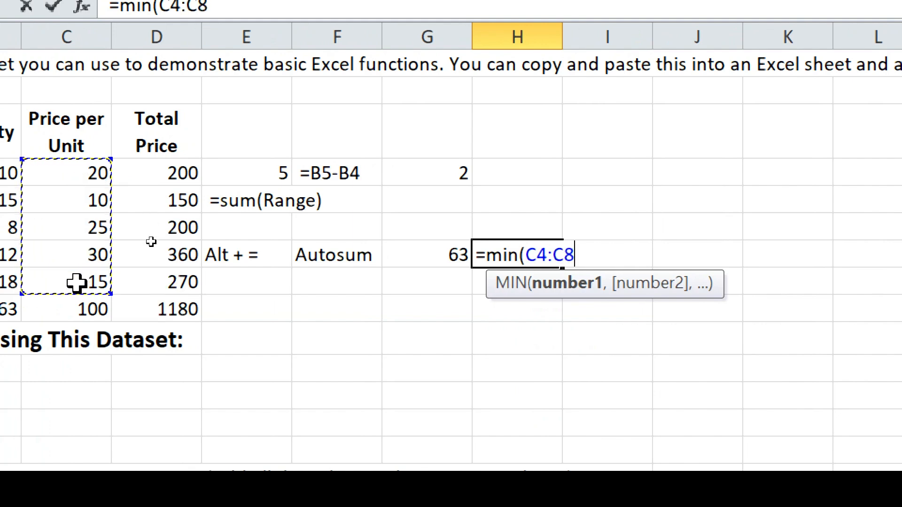
text())
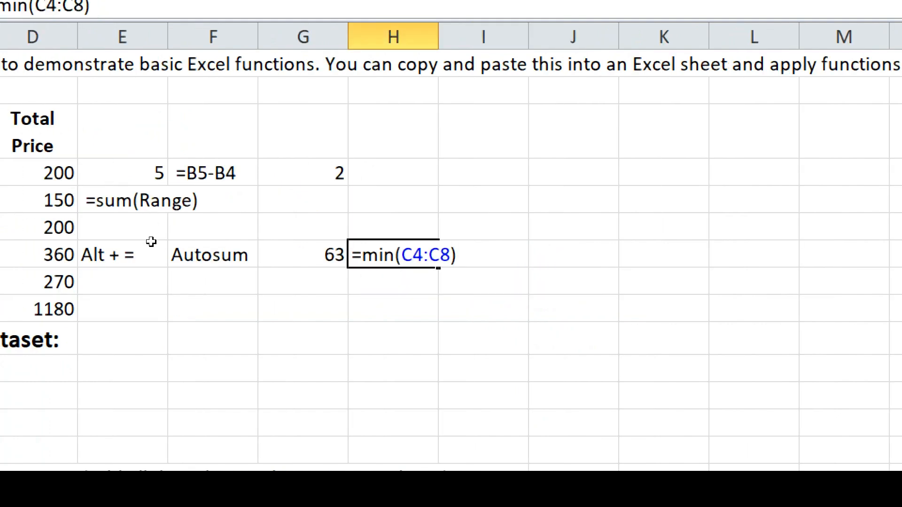
key(Return)
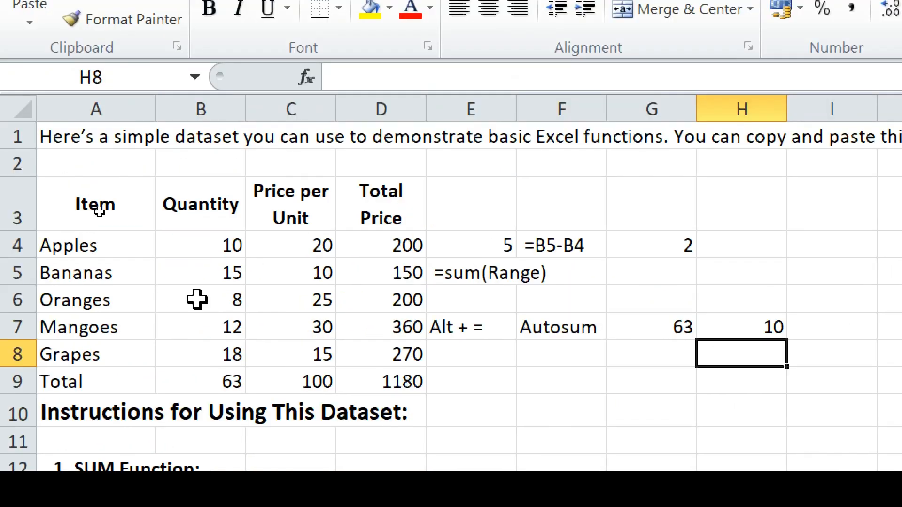
- Check the C4:C8 prices against H7's MIN formula without editing anything
click(300, 241)
double_click(300, 240)
drag(300, 240, 293, 319)
key(Escape)
click(357, 338)
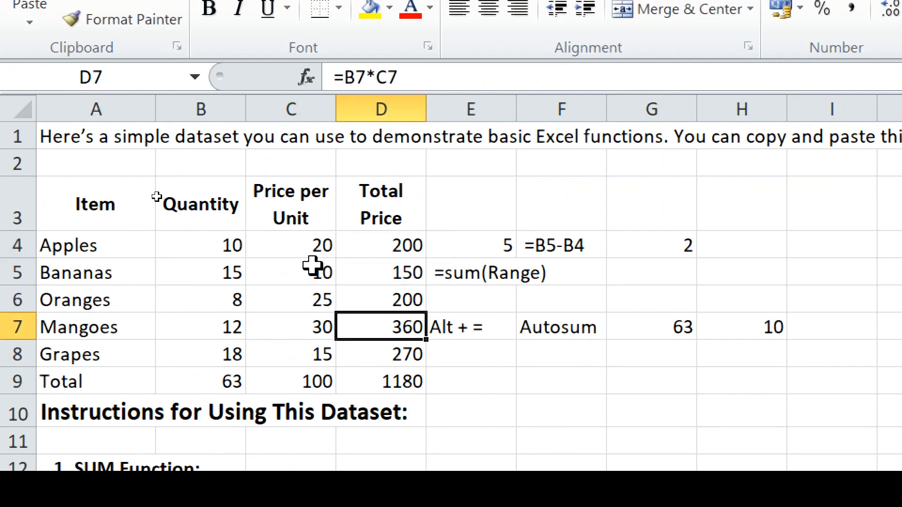
drag(298, 244, 299, 350)
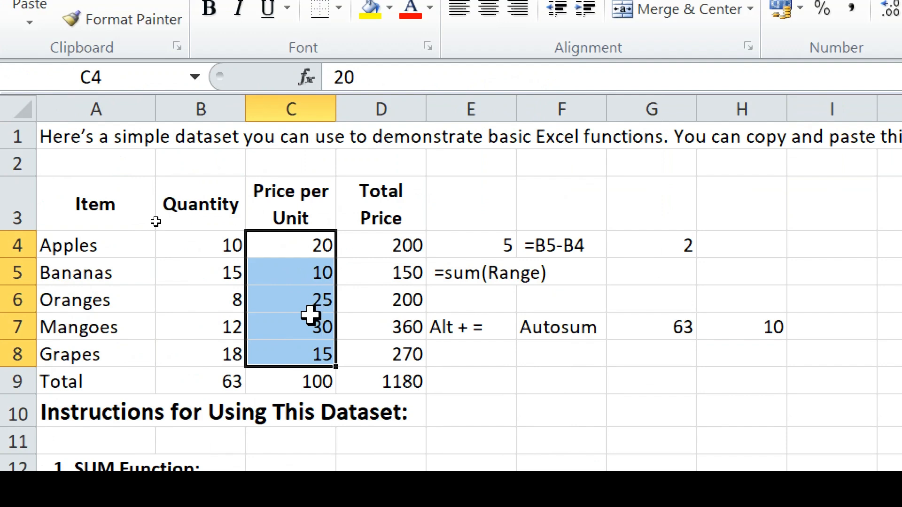
click(750, 329)
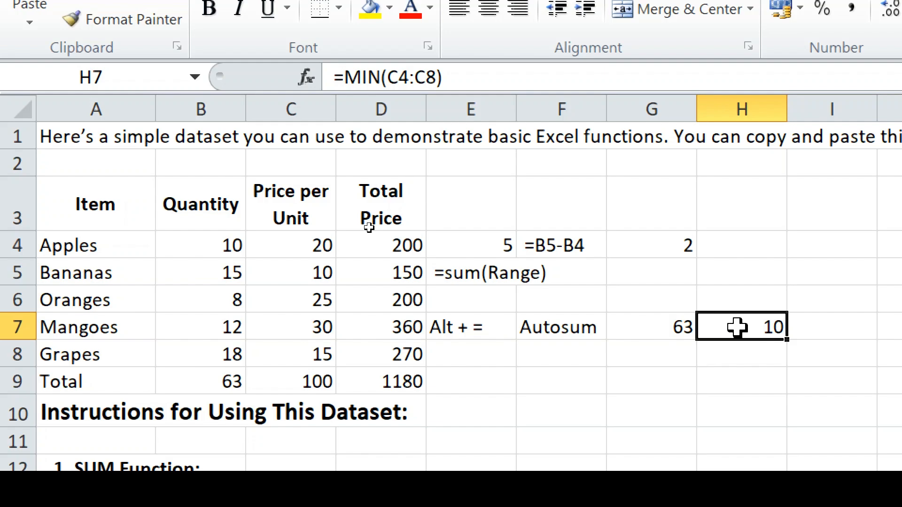
- In G9, type =av and highlight AVERAGE in the function suggestions
scroll(737, 327, down, 7)
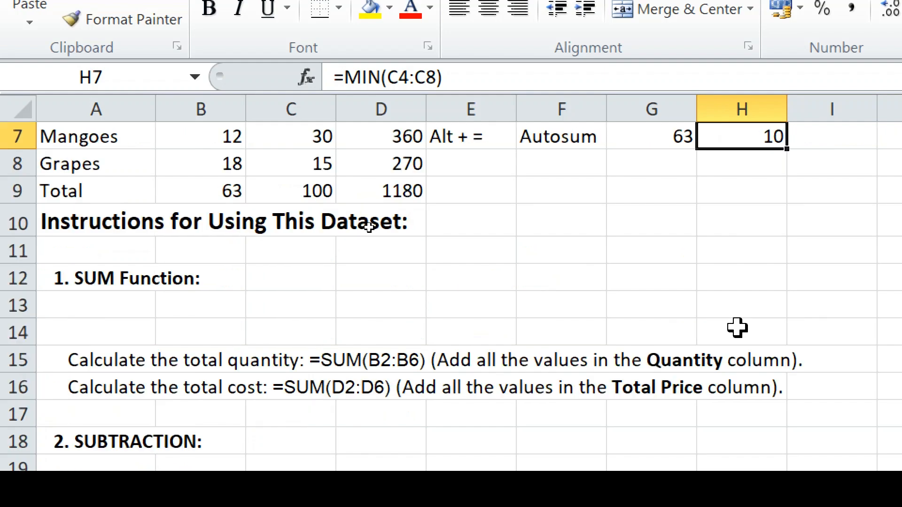
scroll(737, 327, down, 5)
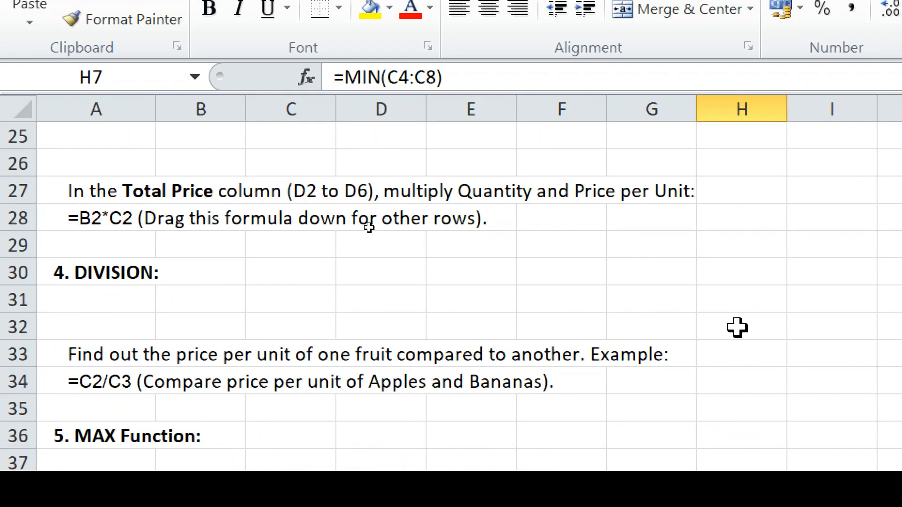
scroll(737, 328, down, 1)
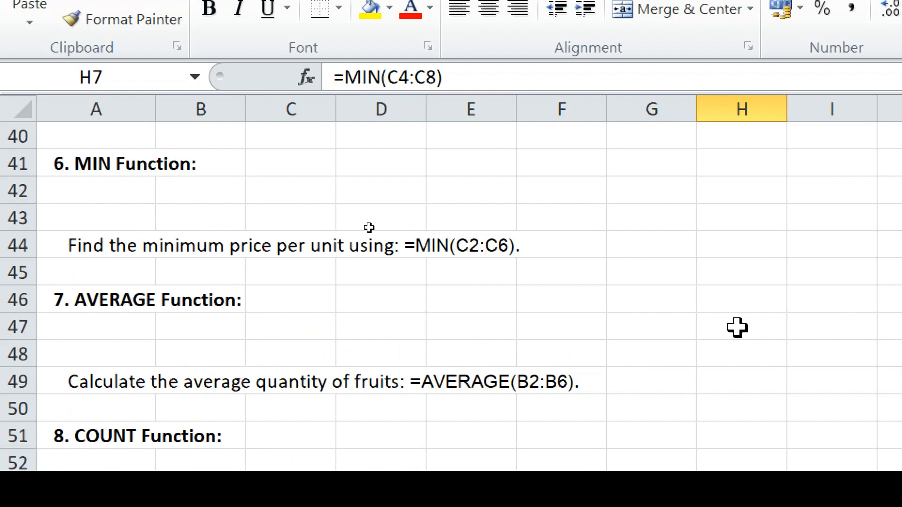
scroll(737, 327, up, 4)
scroll(737, 327, down, 3)
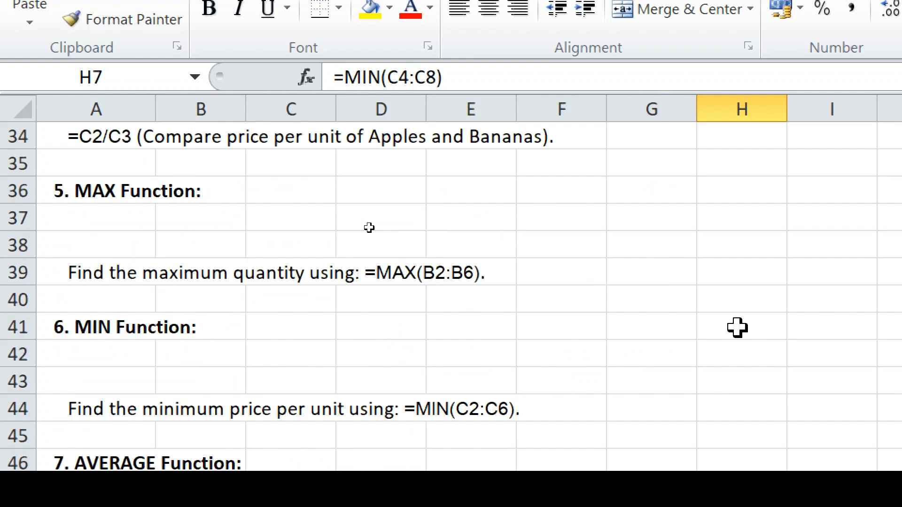
scroll(737, 328, down, 1)
scroll(737, 328, up, 13)
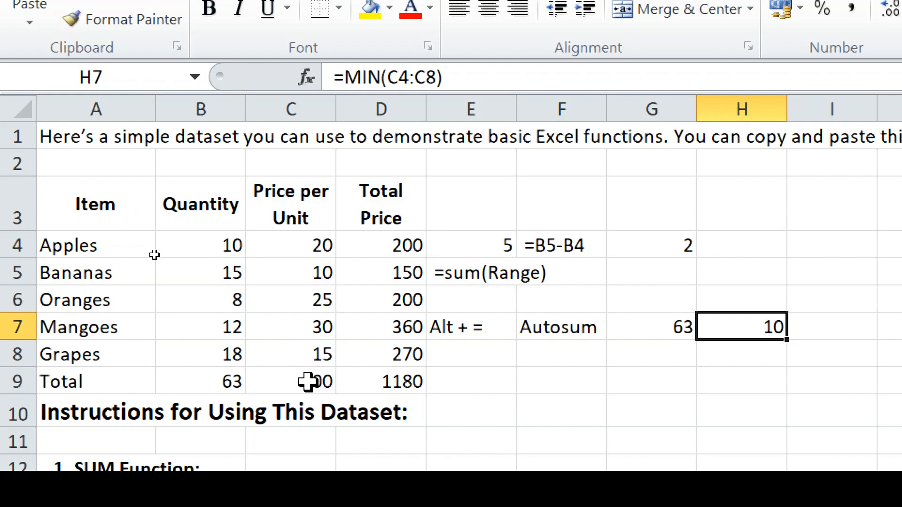
click(660, 382)
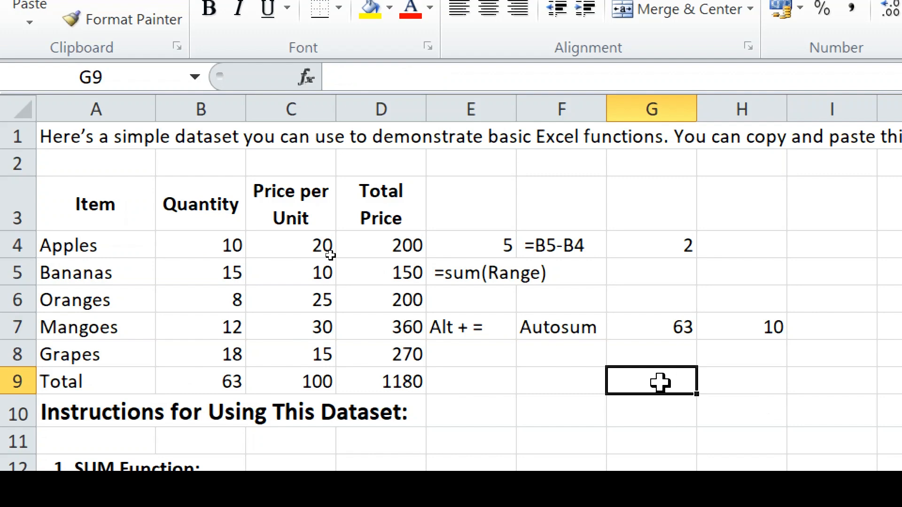
text(=)
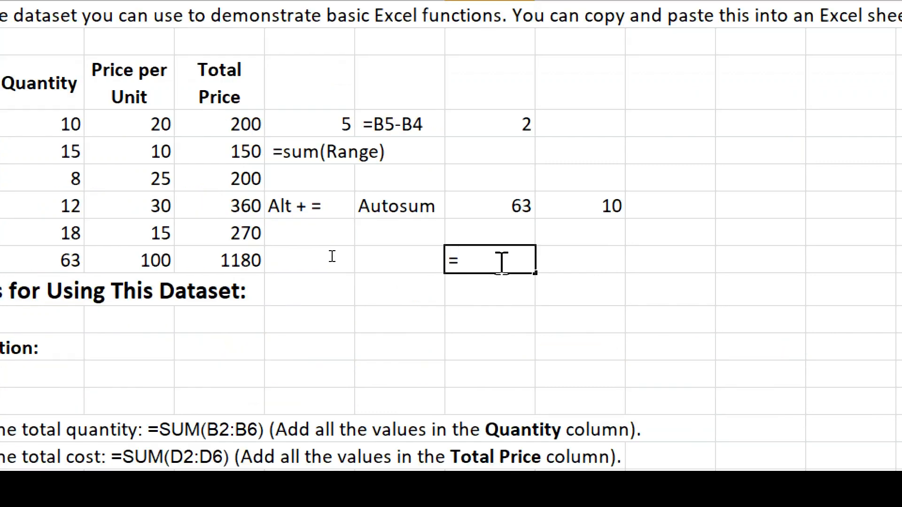
text(av)
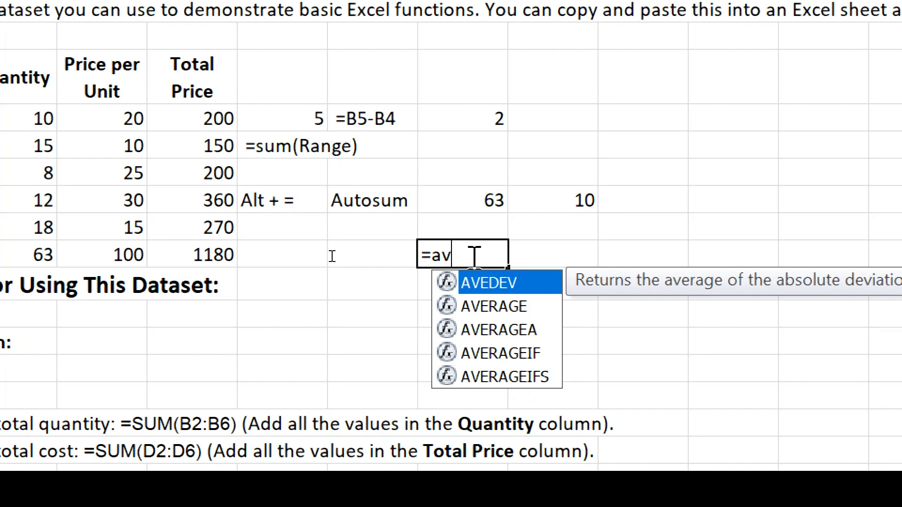
key(Down)
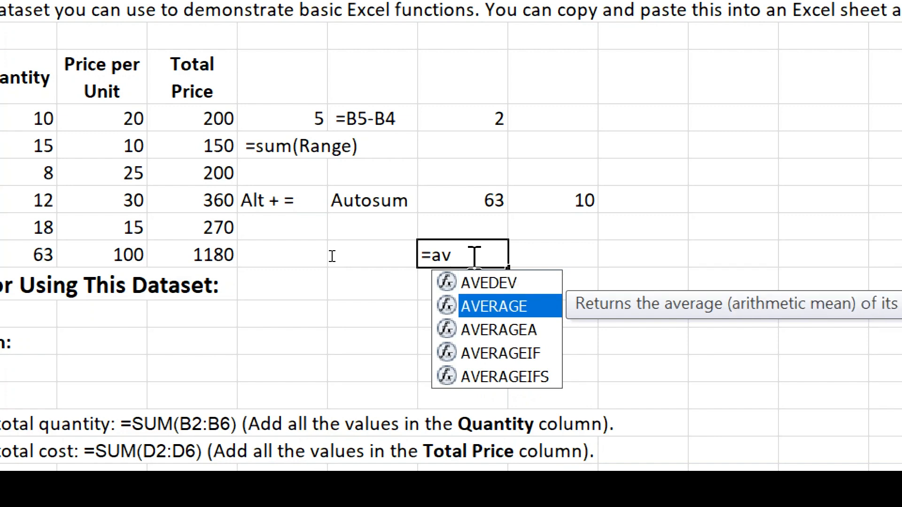
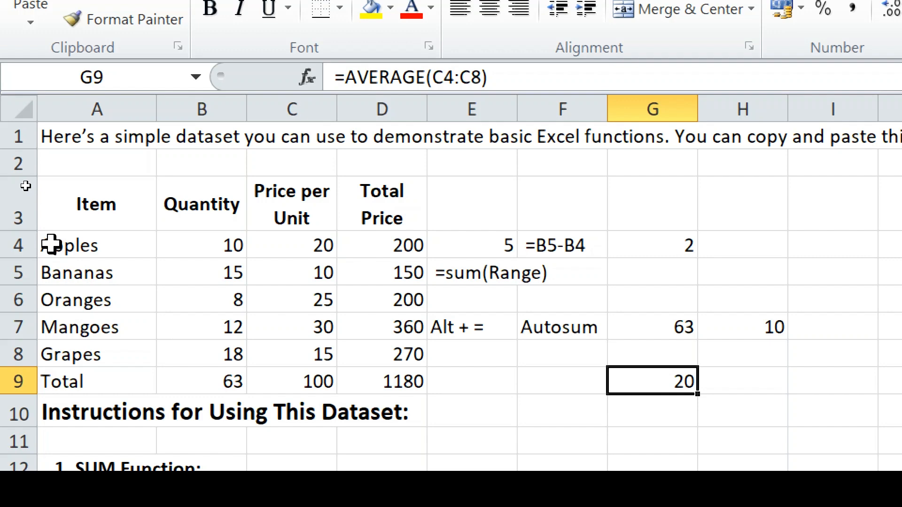
- Select the Apples cell A4 once G9's =AVERAGE(C4:C8) shows 20
click(84, 241)
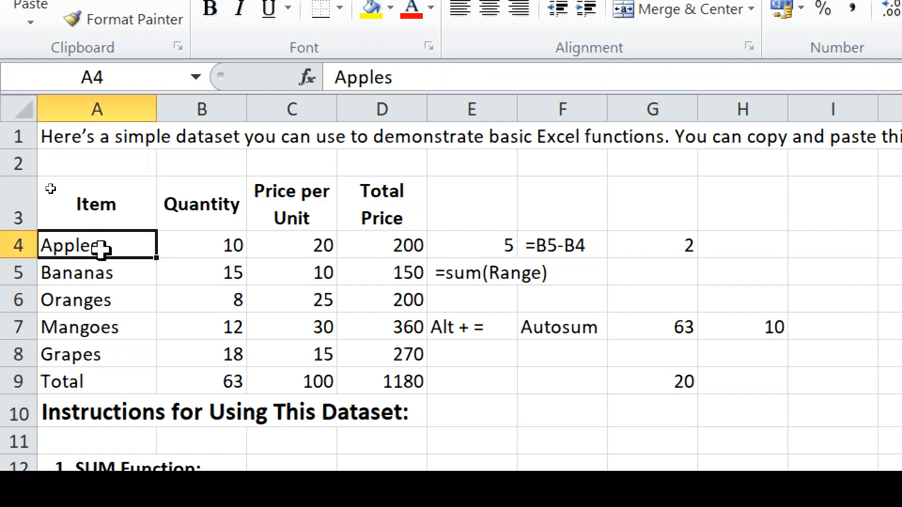
- Enter =COUNT(A4:A8) in F11, which returns 0 for the text fruit names
drag(108, 244, 106, 354)
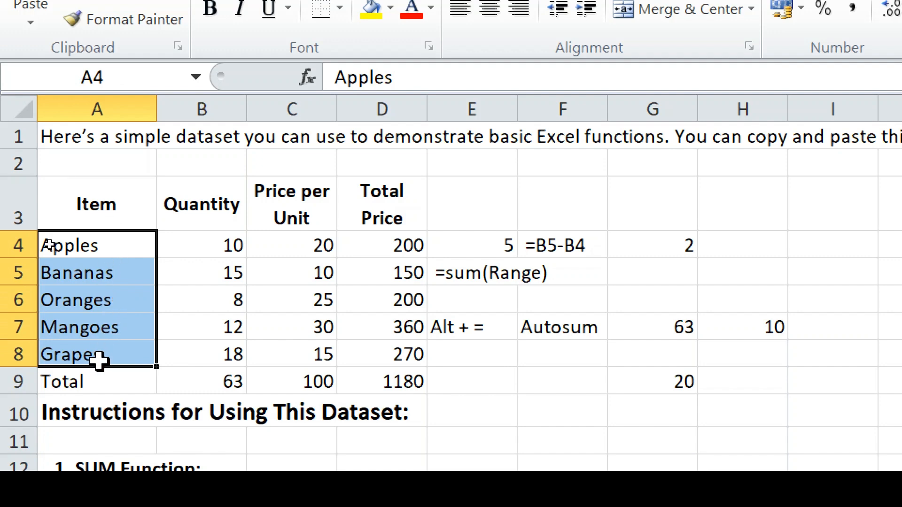
click(565, 438)
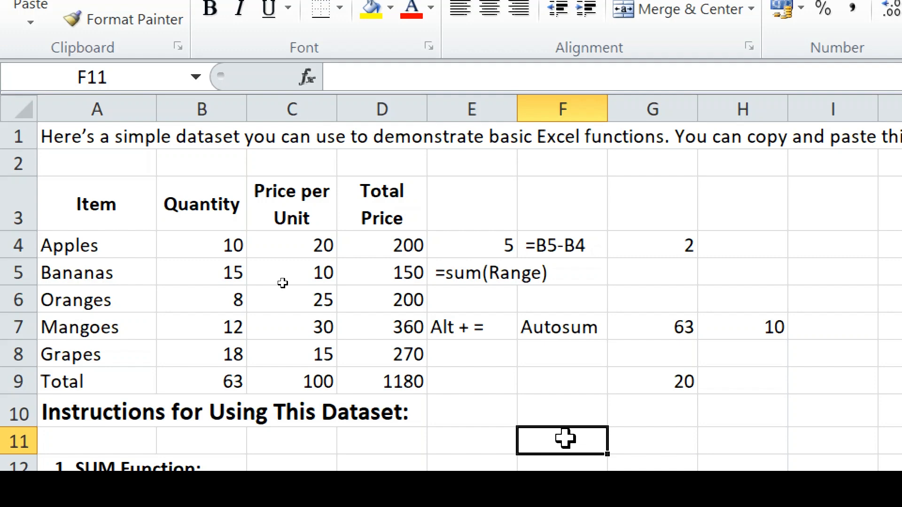
text(=)
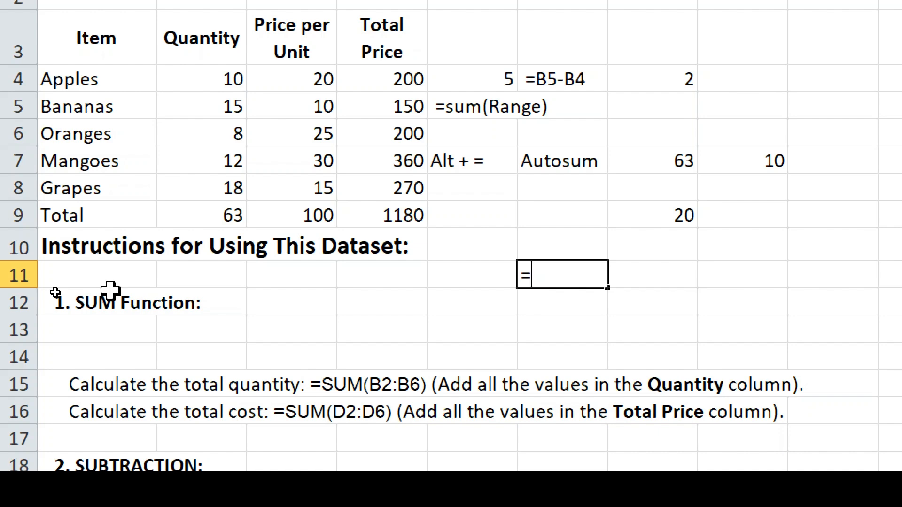
text(coun)
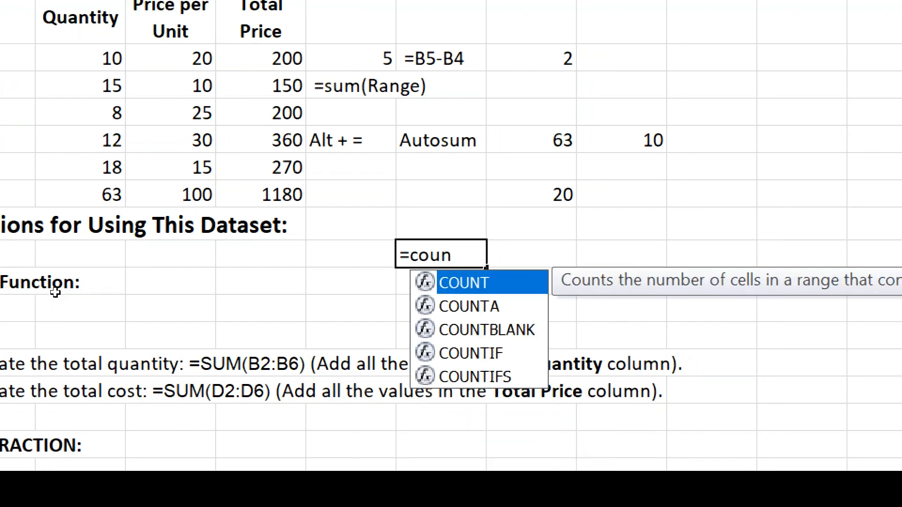
text(t()
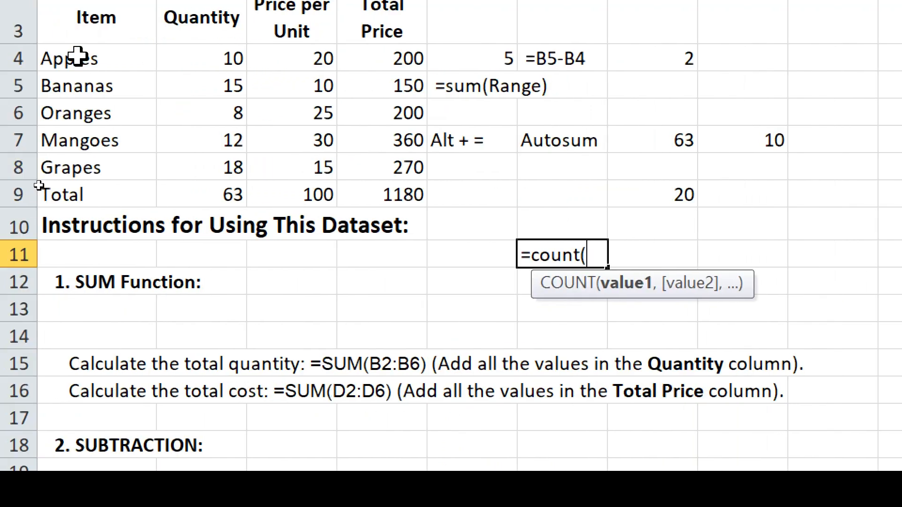
drag(78, 56, 87, 158)
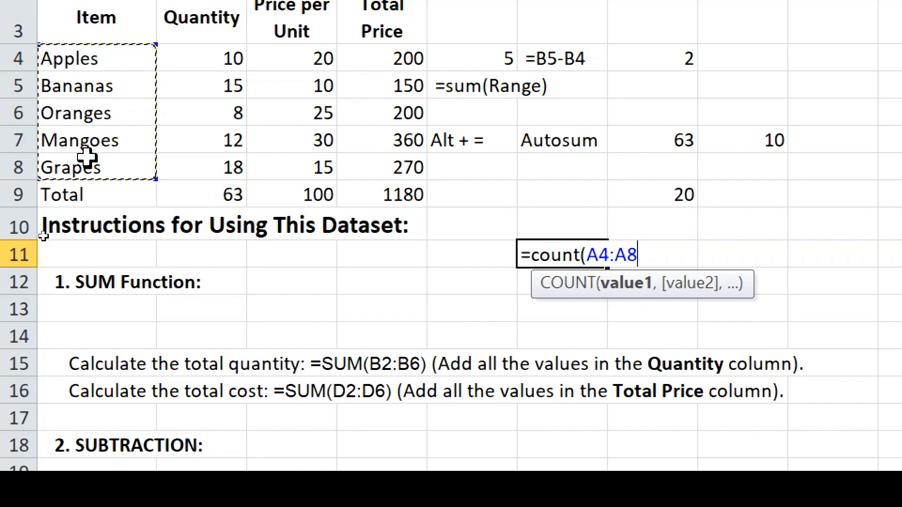
text())
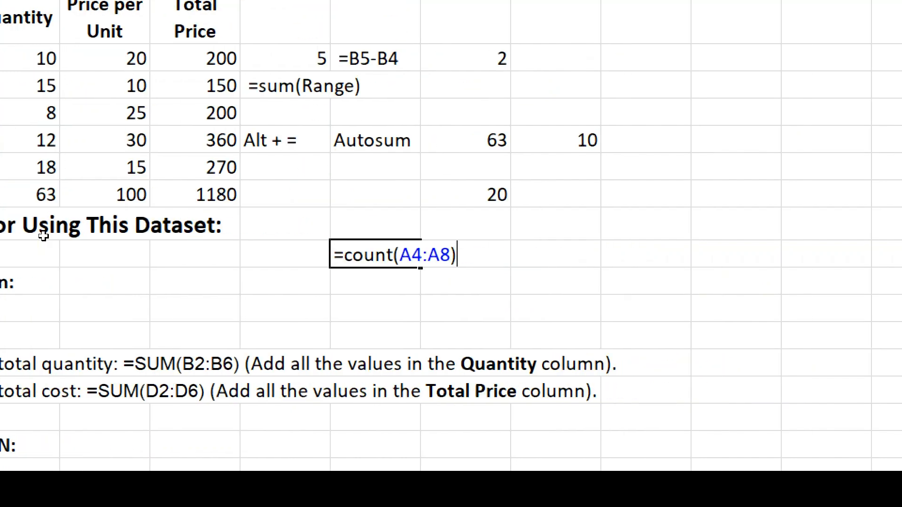
key(Return)
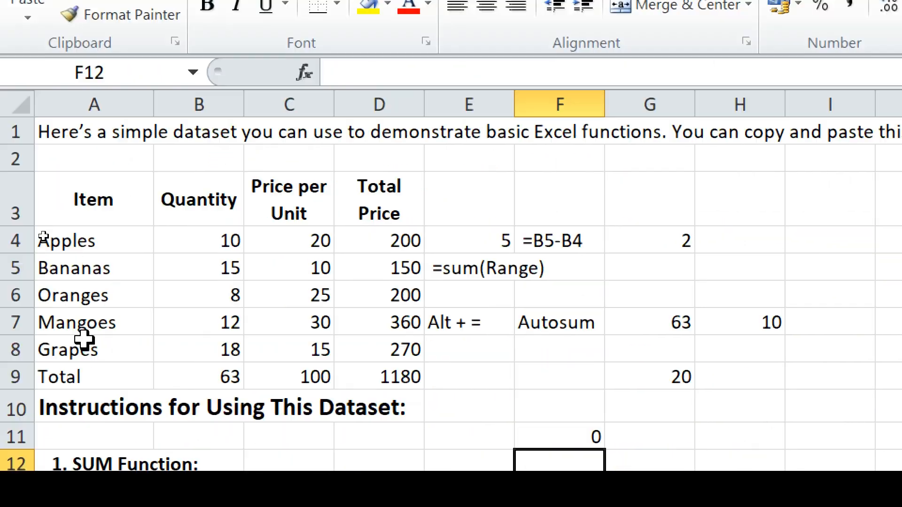
click(575, 441)
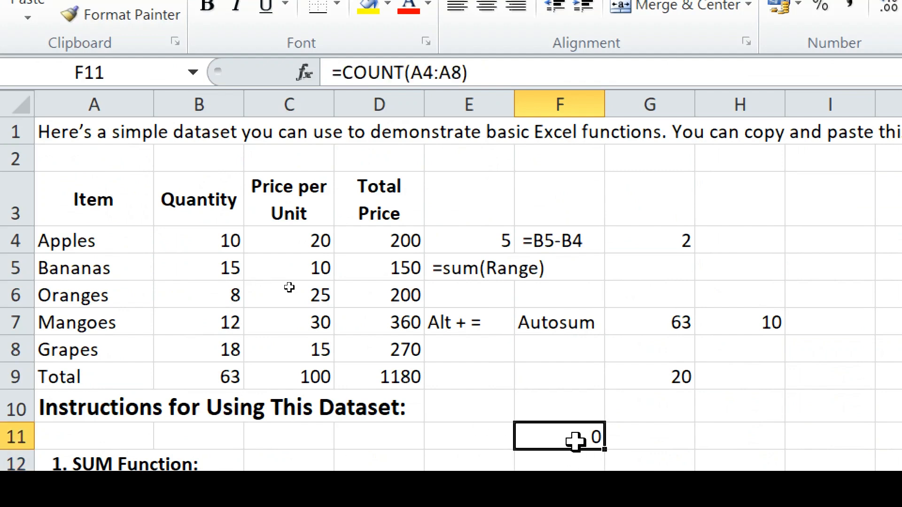
drag(68, 244, 88, 350)
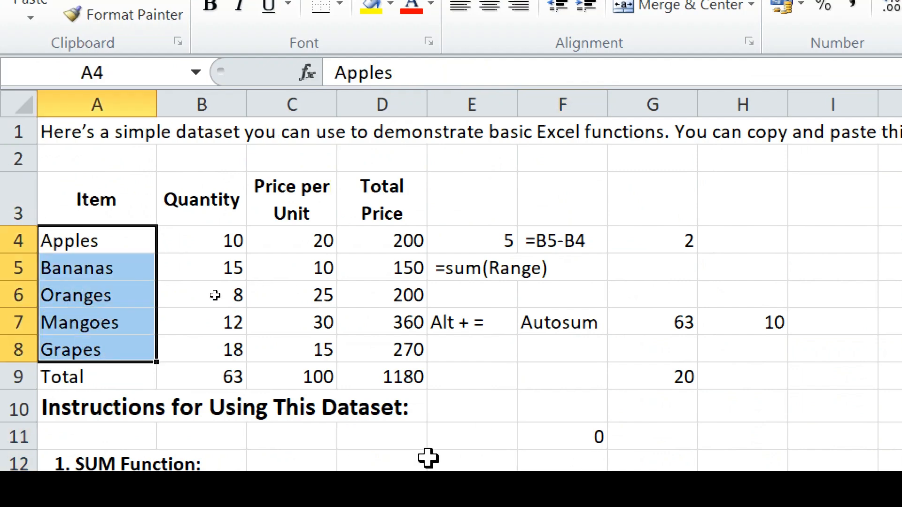
click(595, 439)
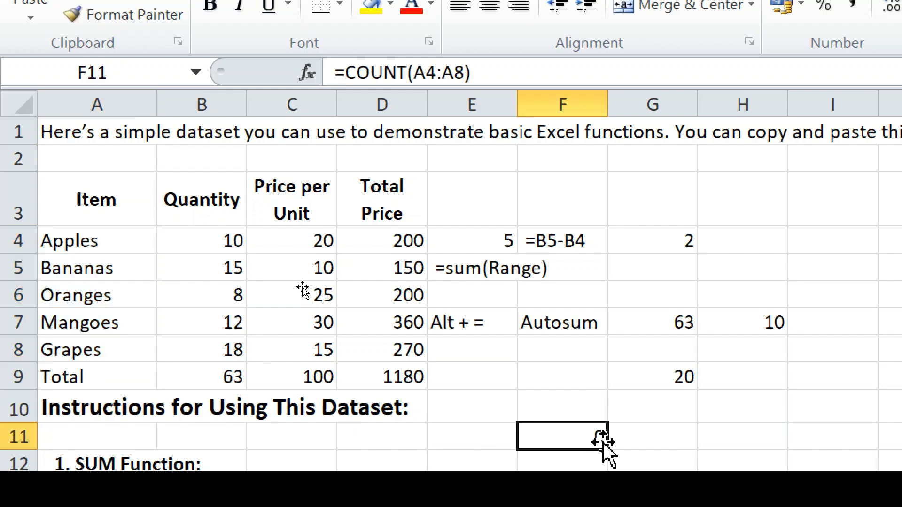
- Enter =COUNT(B4:B8) in G11 to count the 5 Quantity values
click(642, 441)
text(=count)
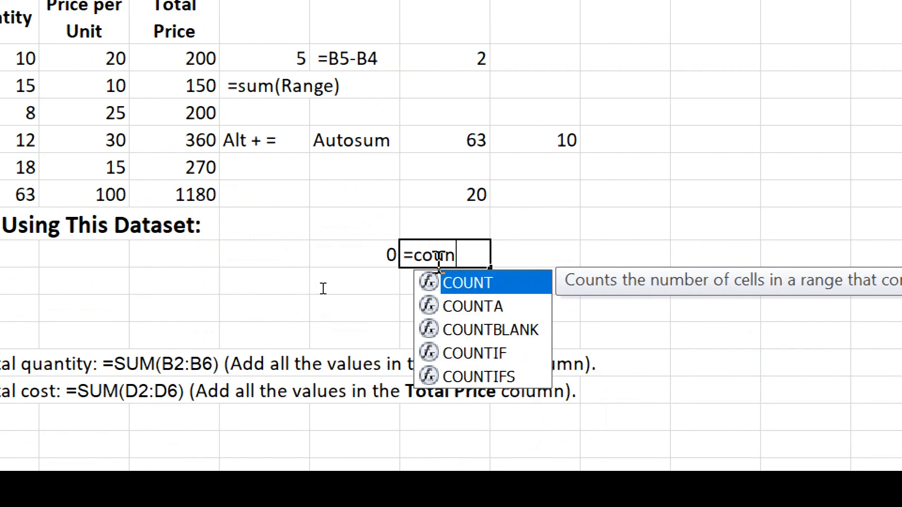
key(Tab)
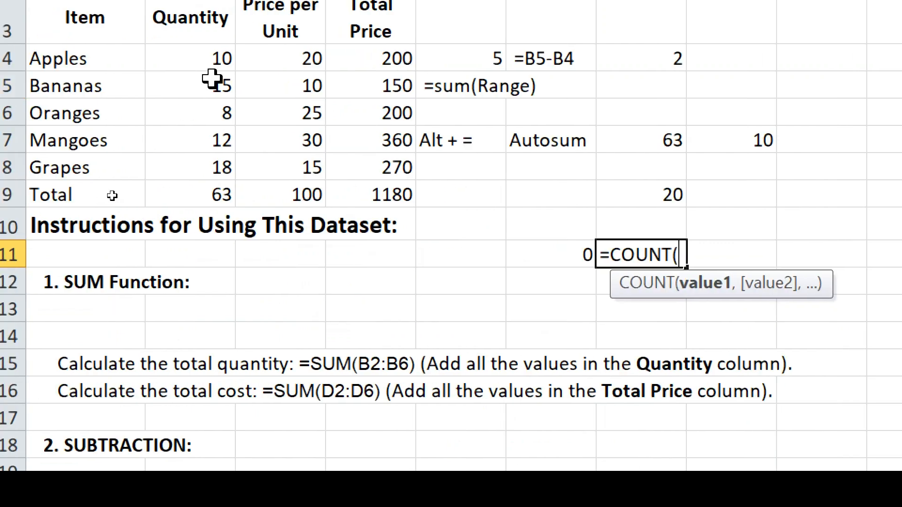
drag(223, 58, 211, 155)
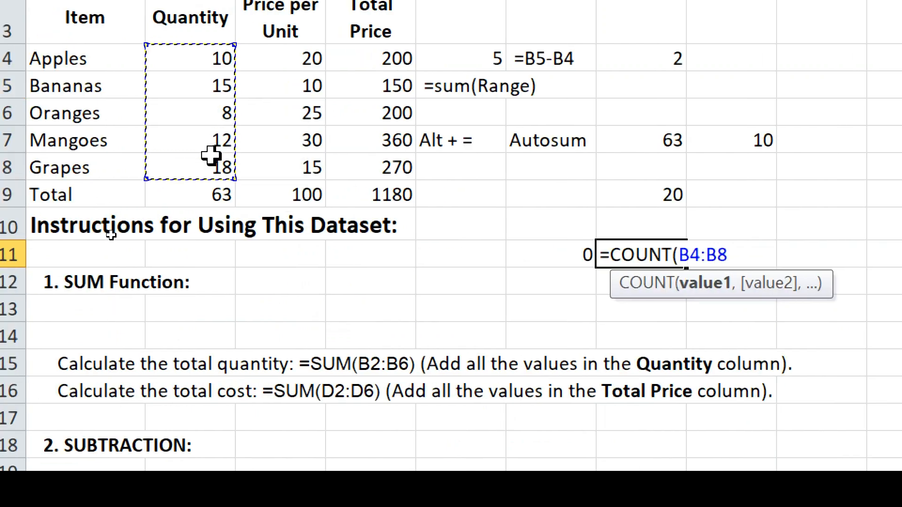
text())
key(Return)
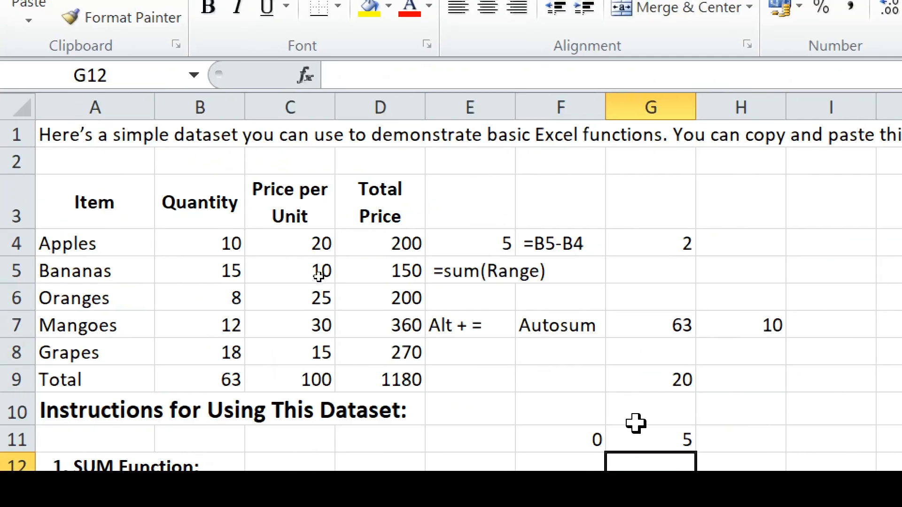
click(641, 439)
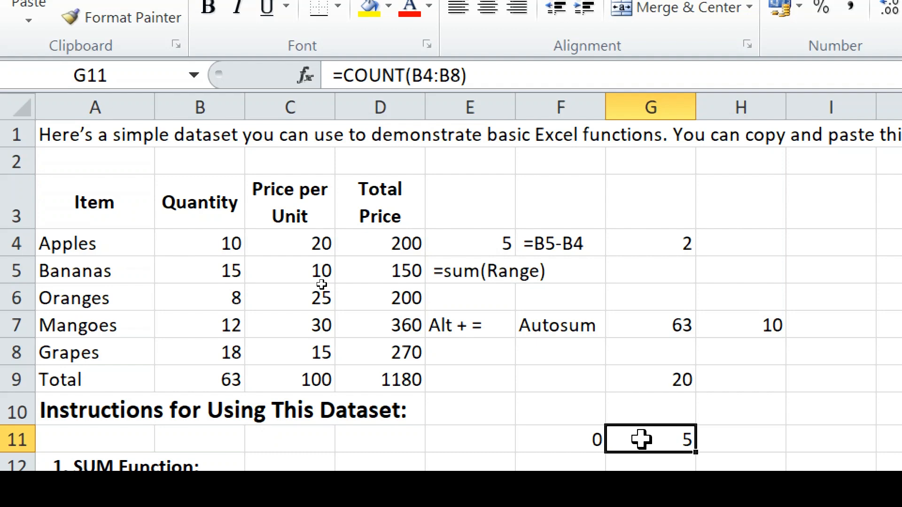
click(579, 441)
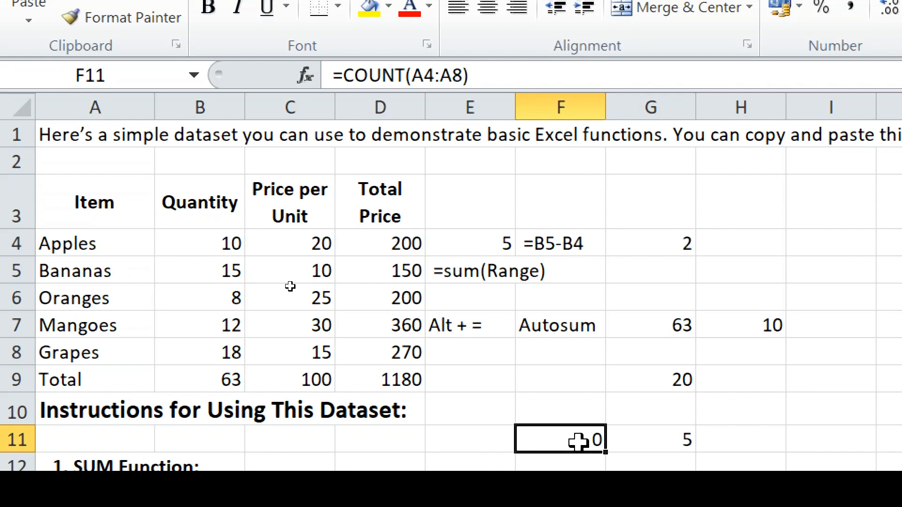
double_click(579, 441)
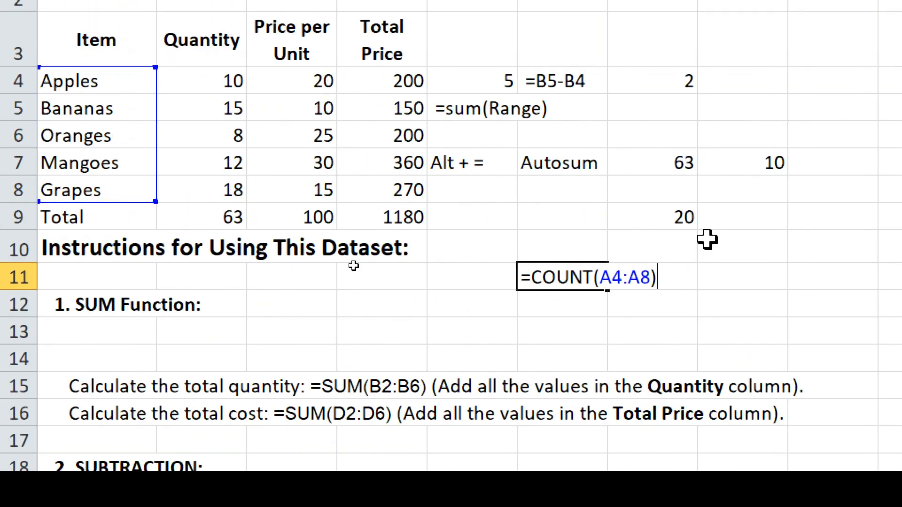
key(Return)
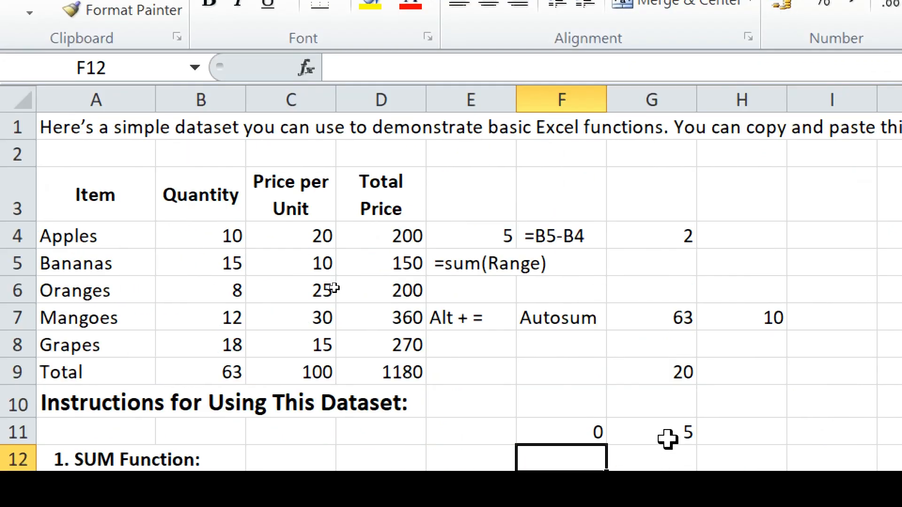
click(666, 438)
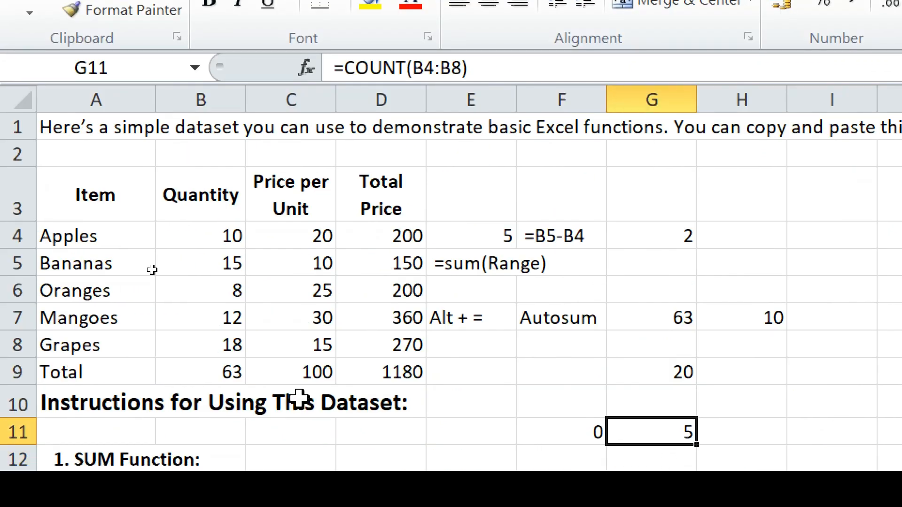
click(212, 232)
drag(212, 230, 212, 332)
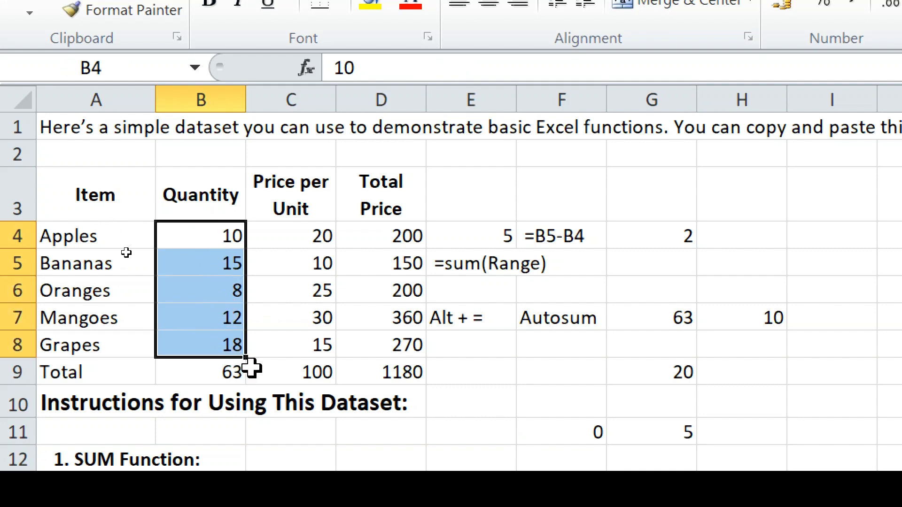
click(680, 428)
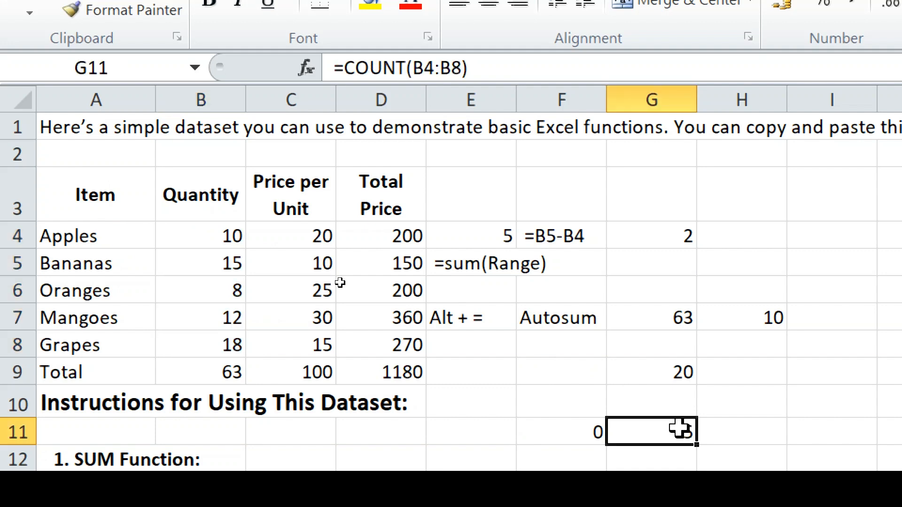
- Scroll down to the COUNT instructions and back up, then select column C (Price per Unit)
scroll(515, 453, down, 2)
scroll(515, 452, down, 7)
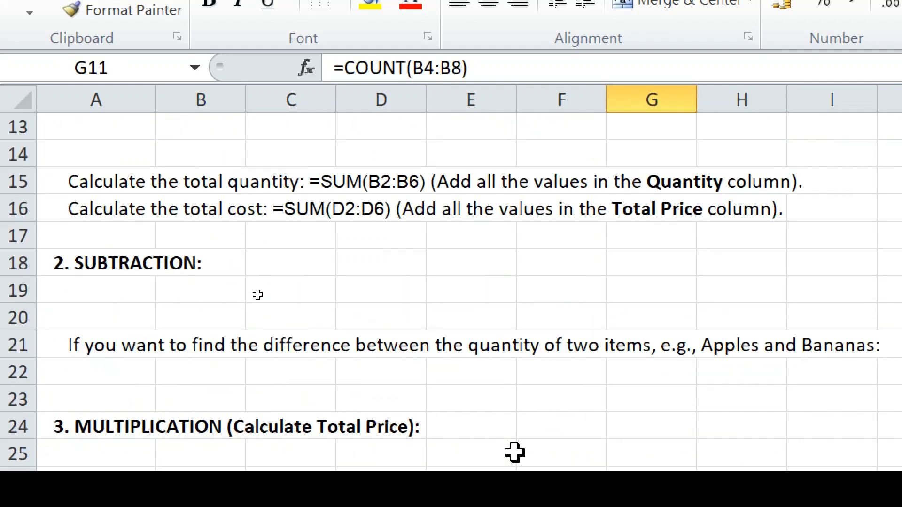
scroll(515, 453, down, 6)
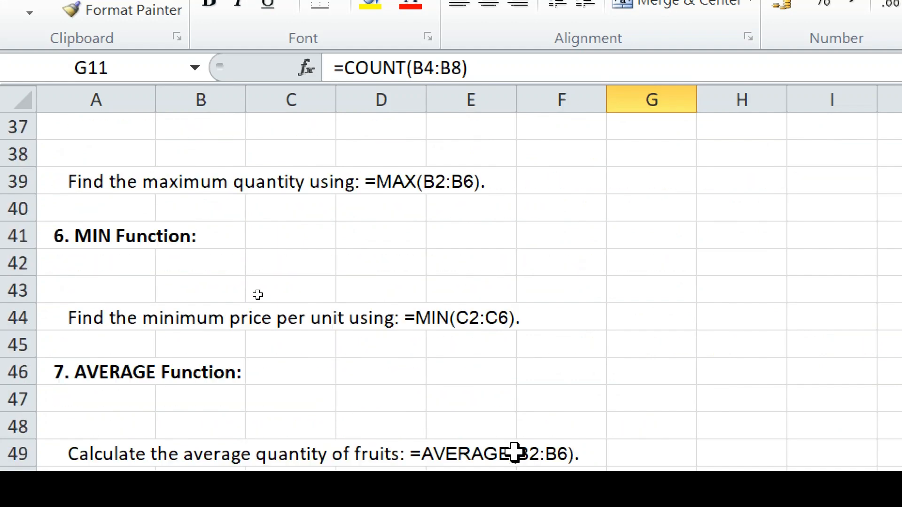
scroll(515, 453, up, 10)
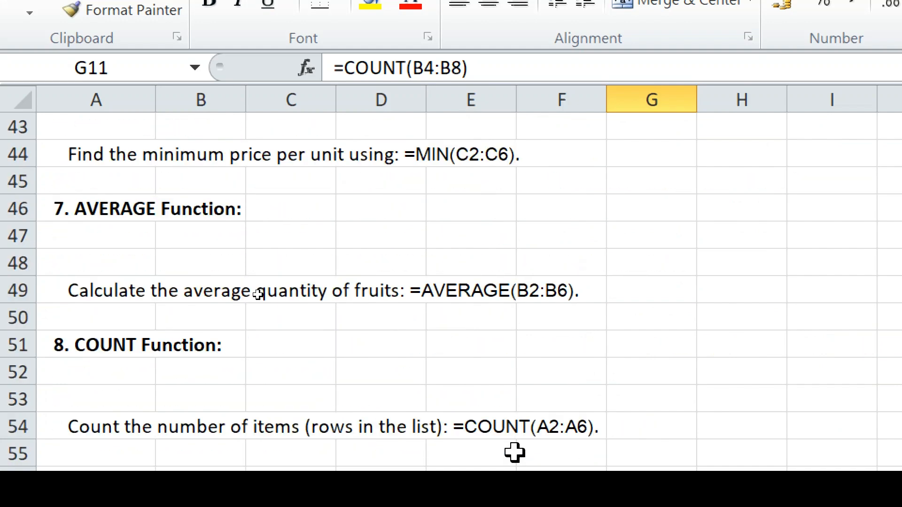
scroll(515, 452, up, 5)
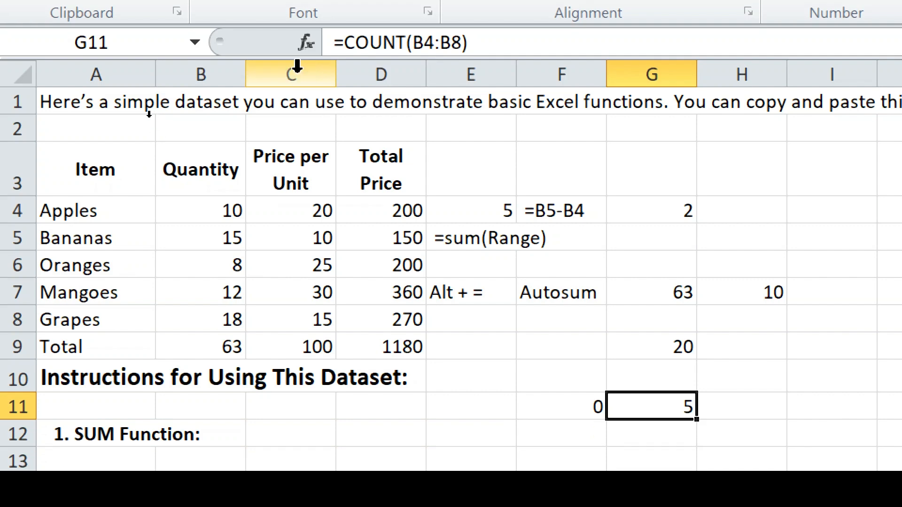
click(296, 93)
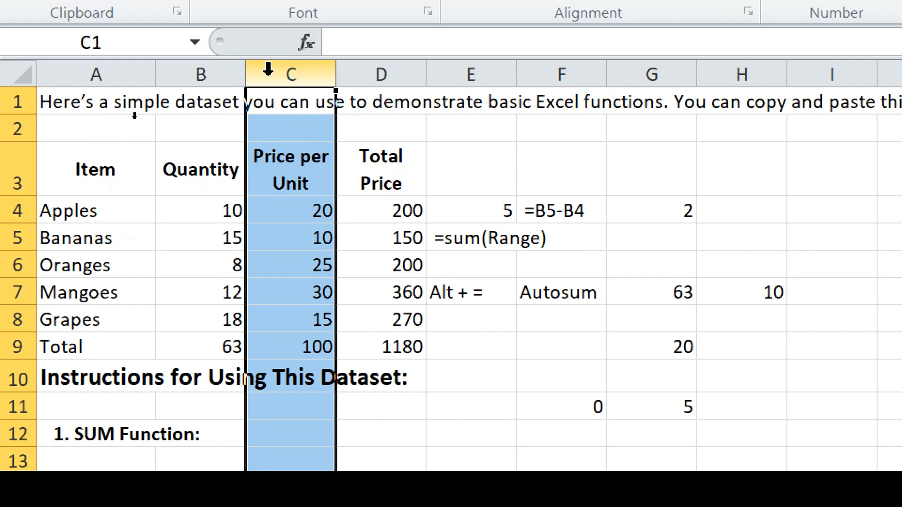
- Insert blank columns at C and then D through the column header's Insert command
right_click(268, 69)
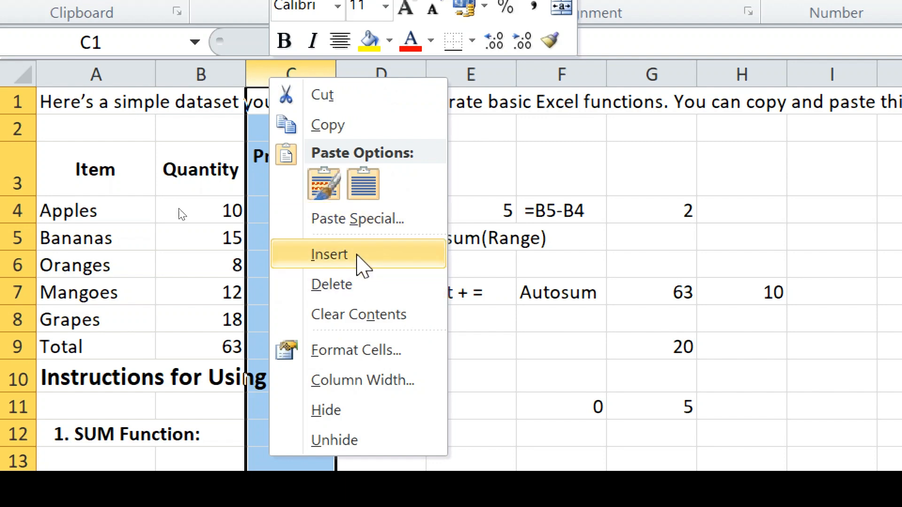
click(356, 254)
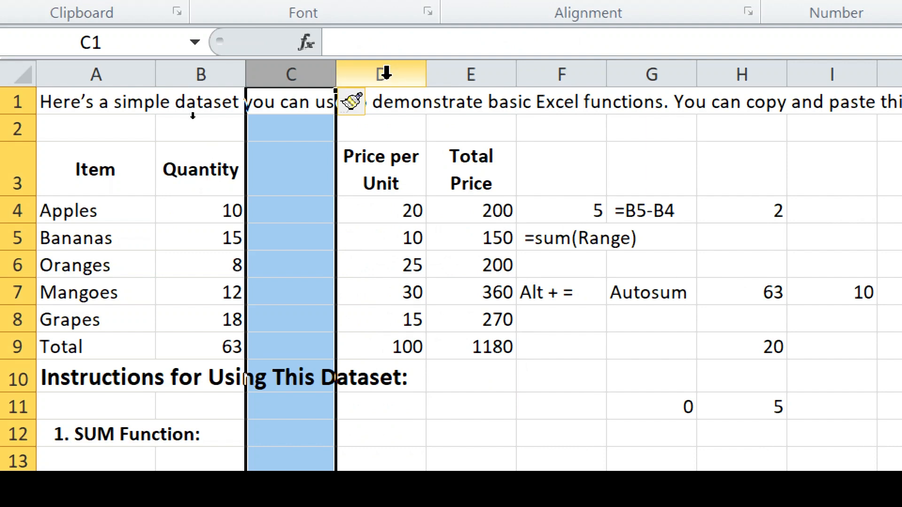
click(374, 59)
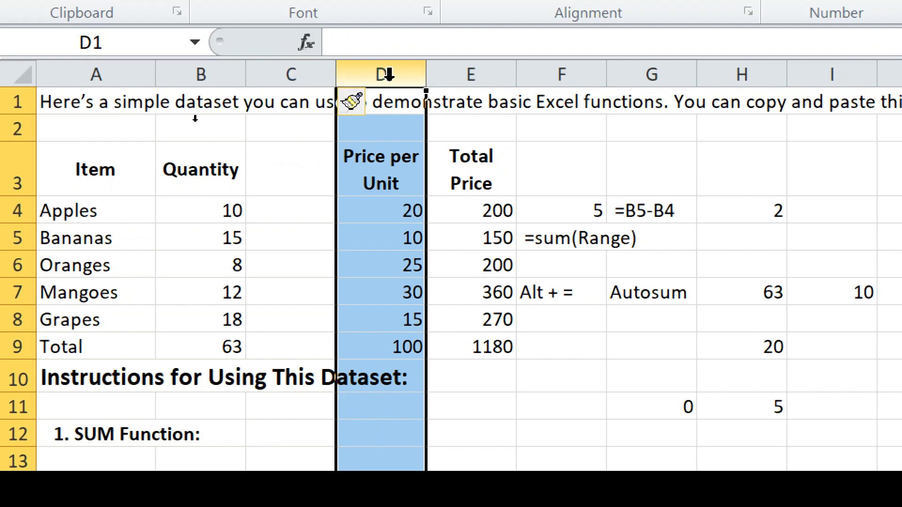
right_click(388, 73)
key(Escape)
right_click(388, 74)
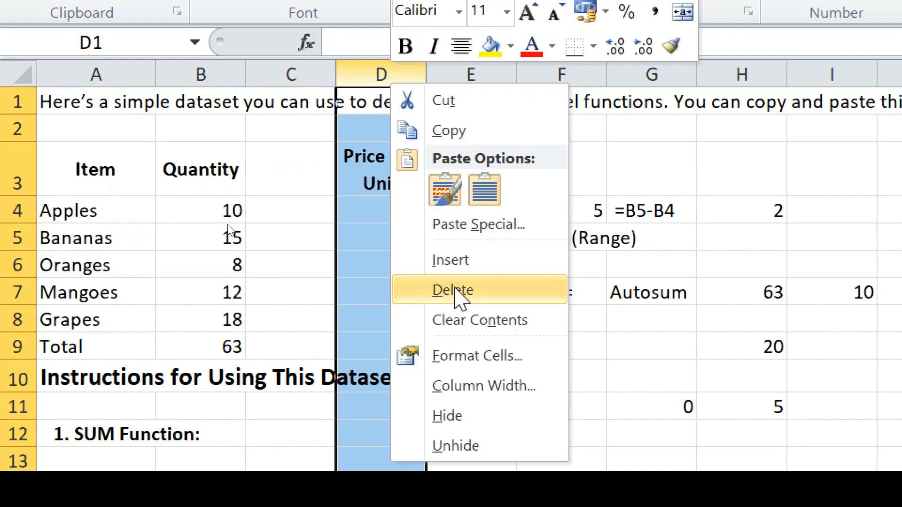
click(458, 260)
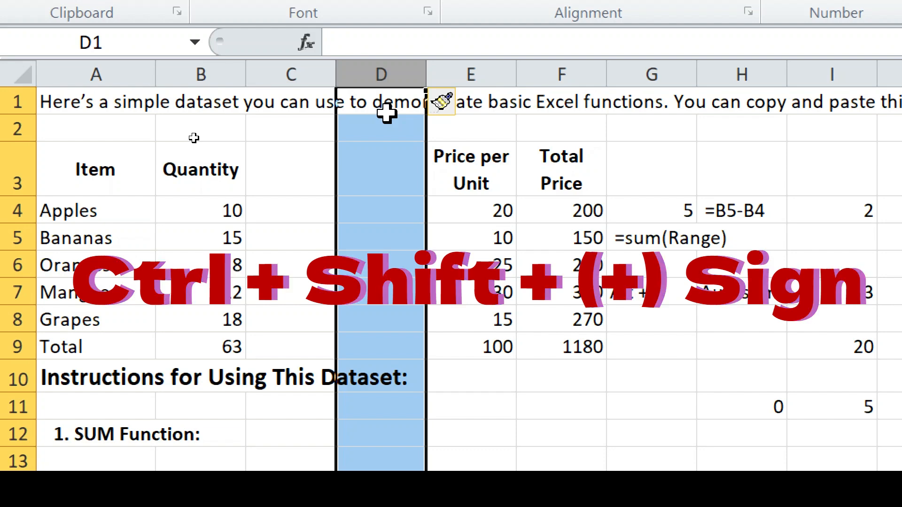
- Insert another blank column with Ctrl+Shift+Plus, then select row 6 (Oranges)
key(ctrl+shift+plus)
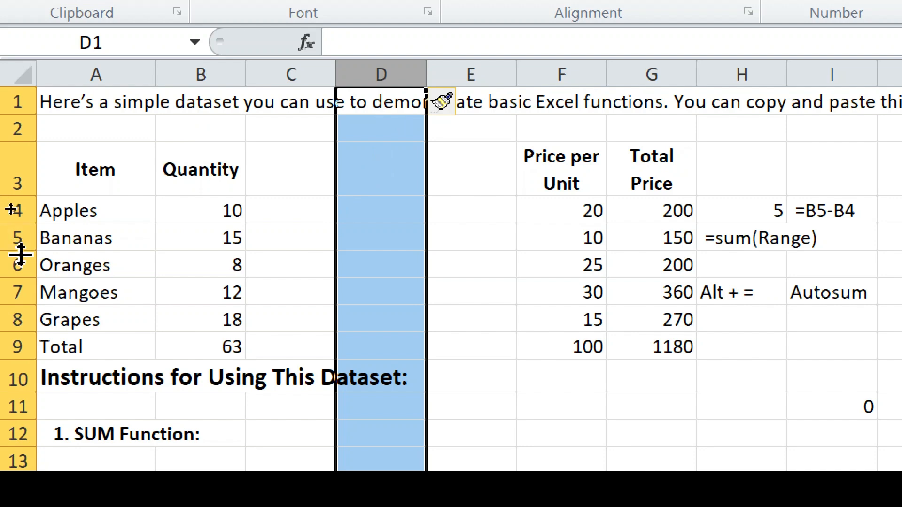
click(13, 268)
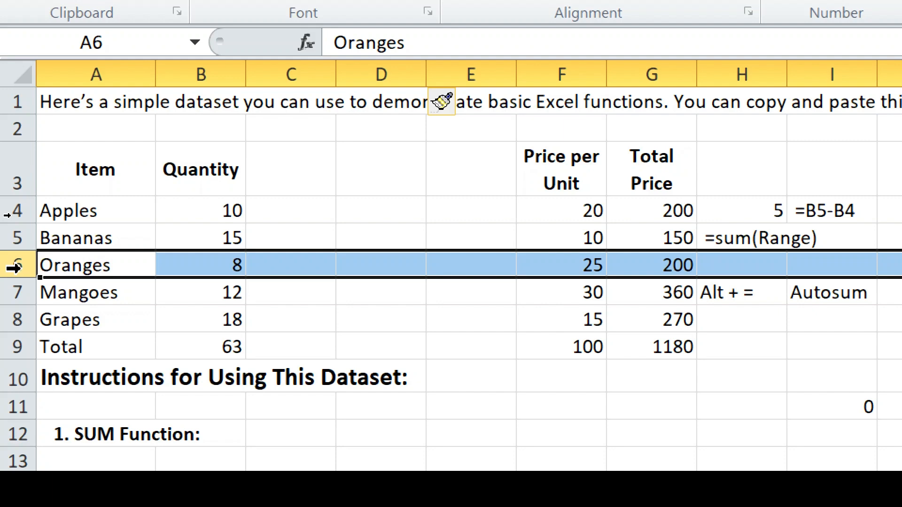
- Add two blank rows above Oranges with Ctrl+Shift+Plus and a third via right-click Insert
key(ctrl+shift+plus)
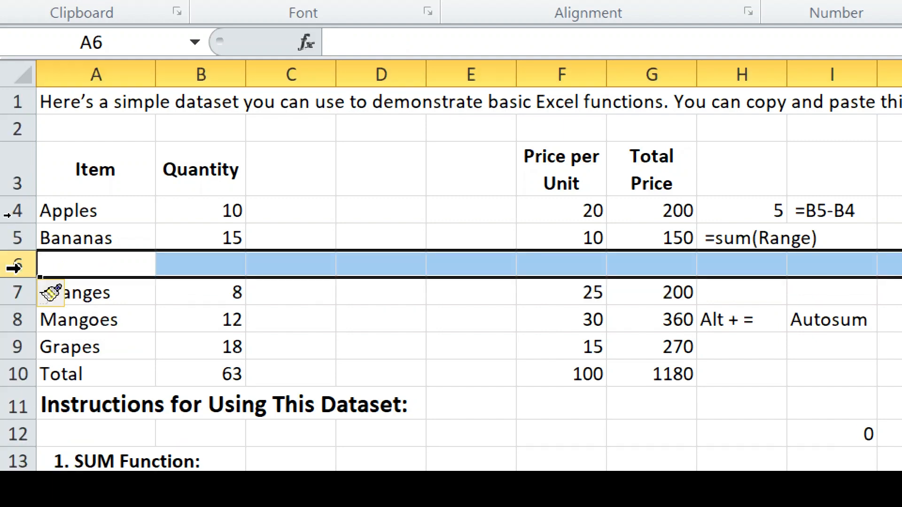
key(ctrl+shift+plus)
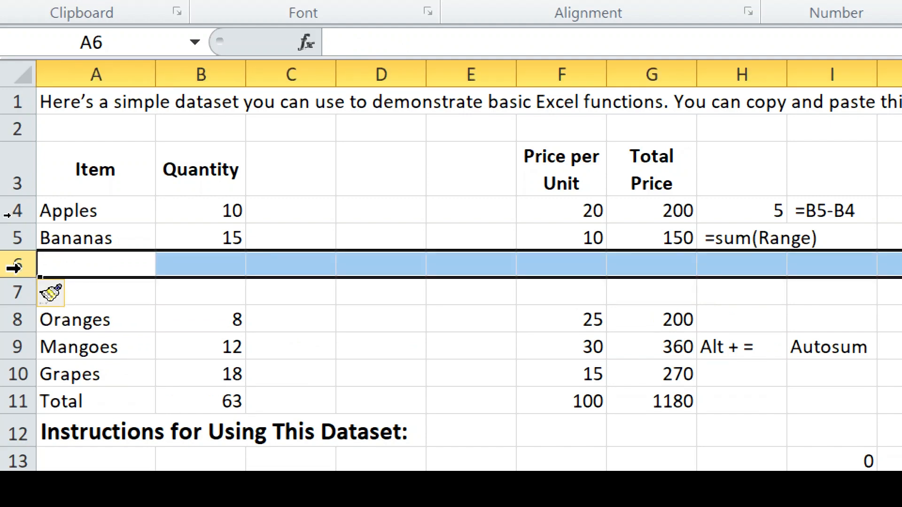
right_click(14, 268)
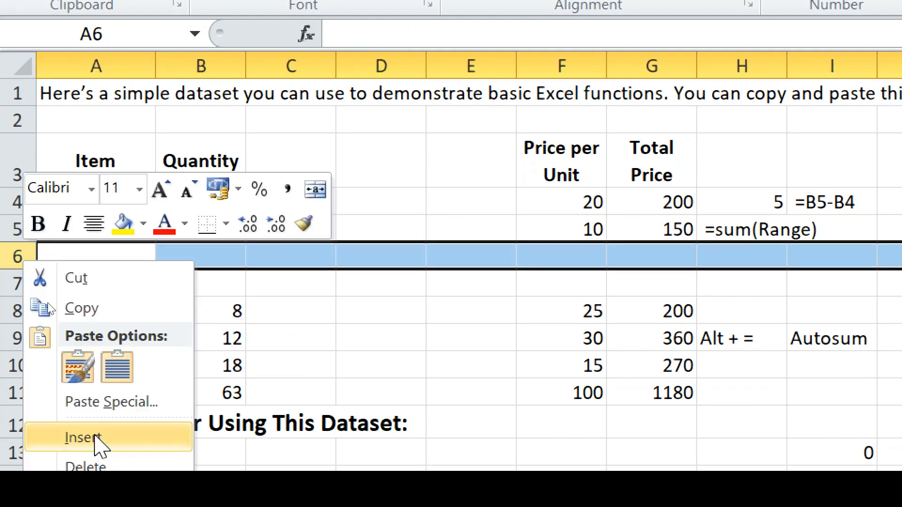
click(94, 437)
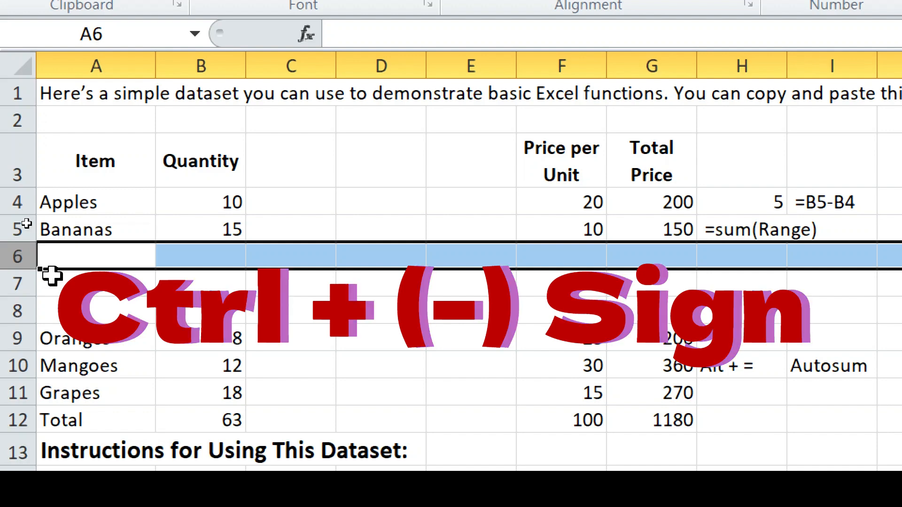
- Delete the blank rows above Oranges and empty columns E, D and C using Ctrl+Minus
key(ctrl+minus)
key(ctrl+minus)
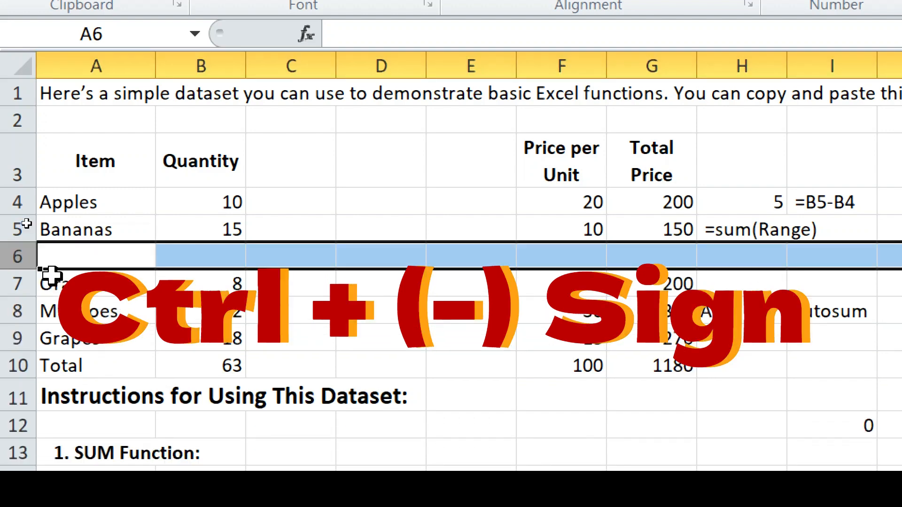
key(ctrl+minus)
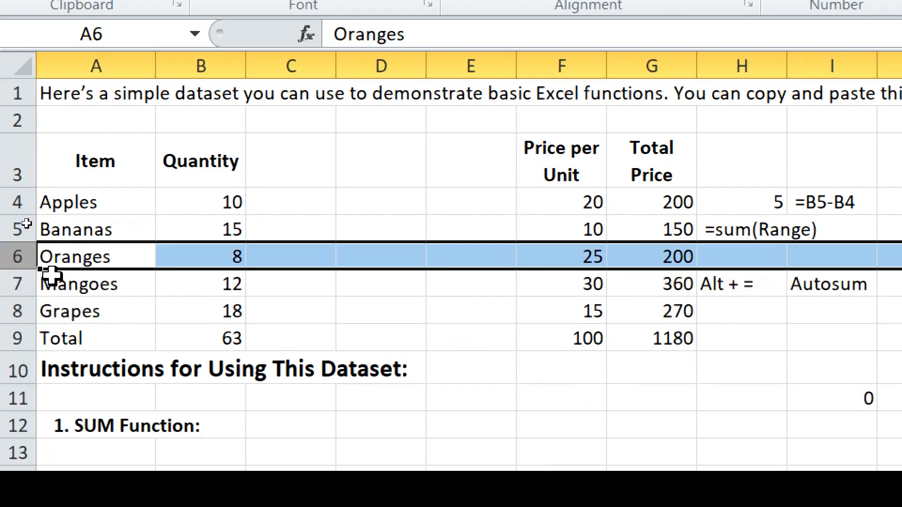
click(487, 57)
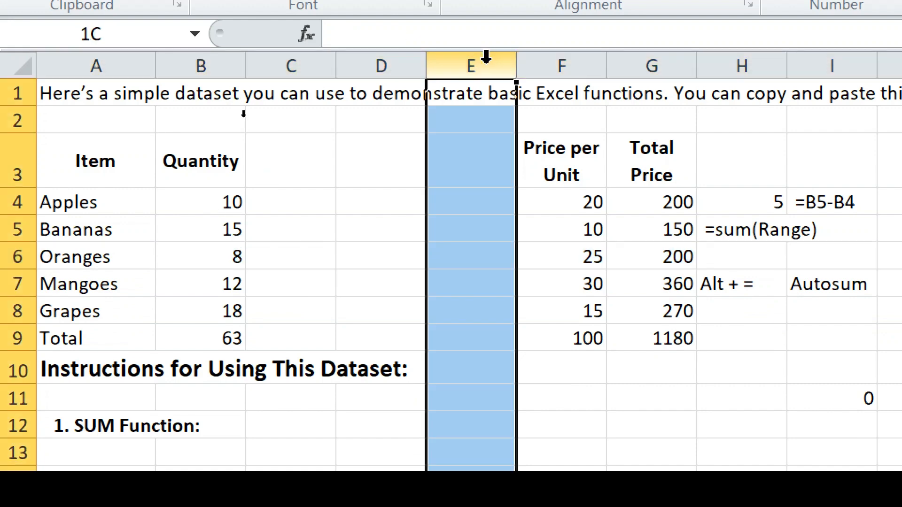
key(ctrl+minus)
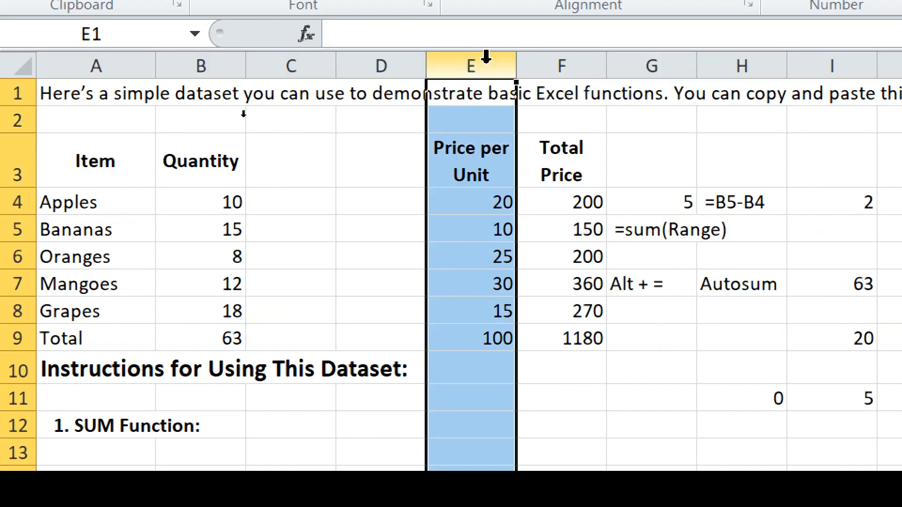
click(381, 56)
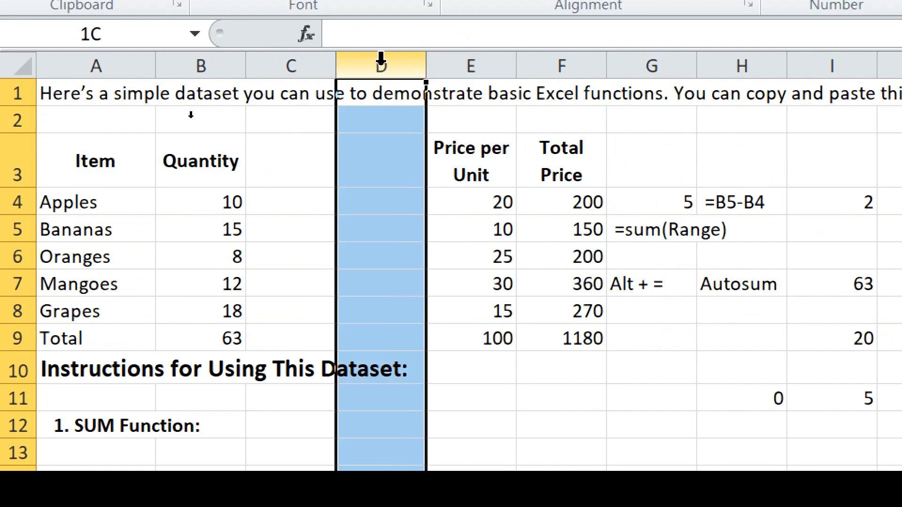
key(ctrl+minus)
click(292, 66)
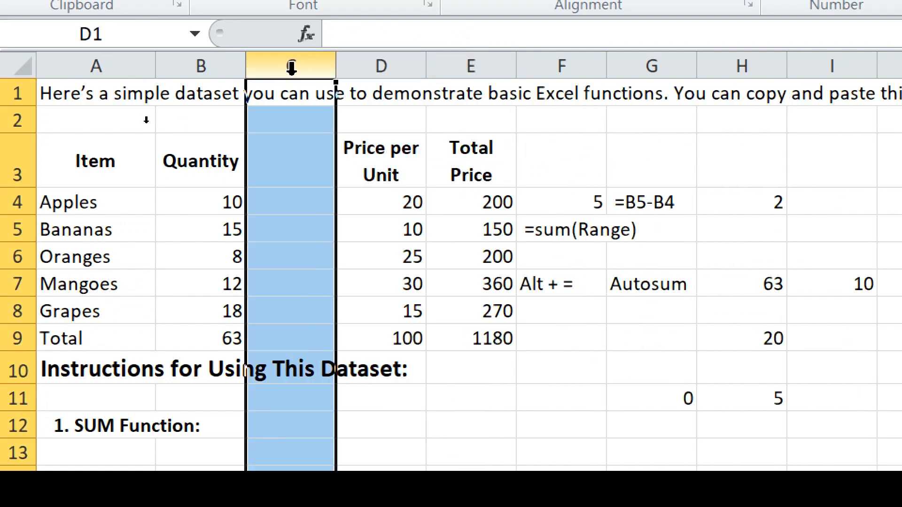
key(ctrl+minus)
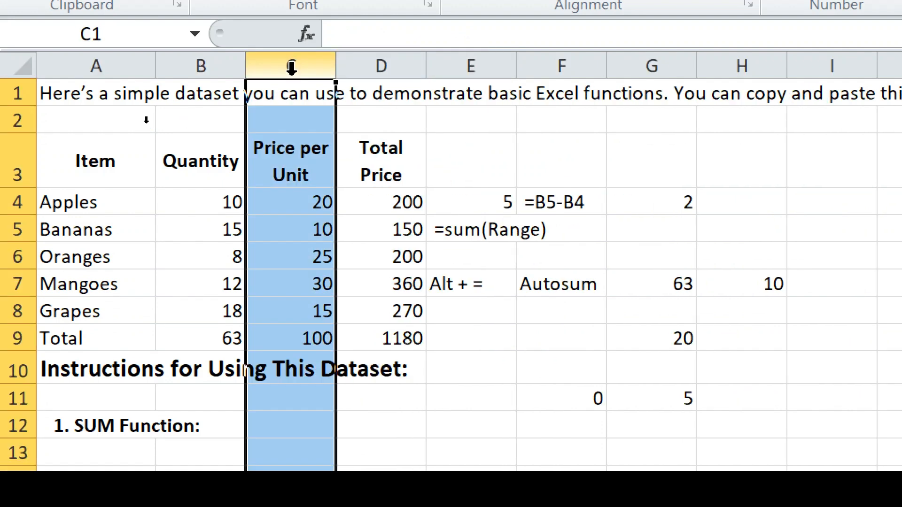